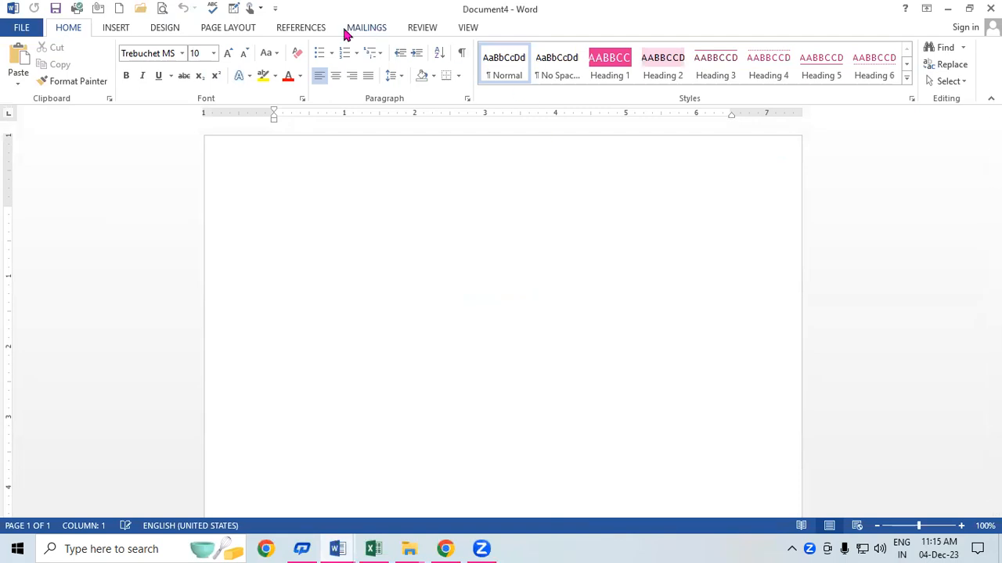
Step: Switch the blank document's ribbon to the Mailings tab
left_click(368, 29)
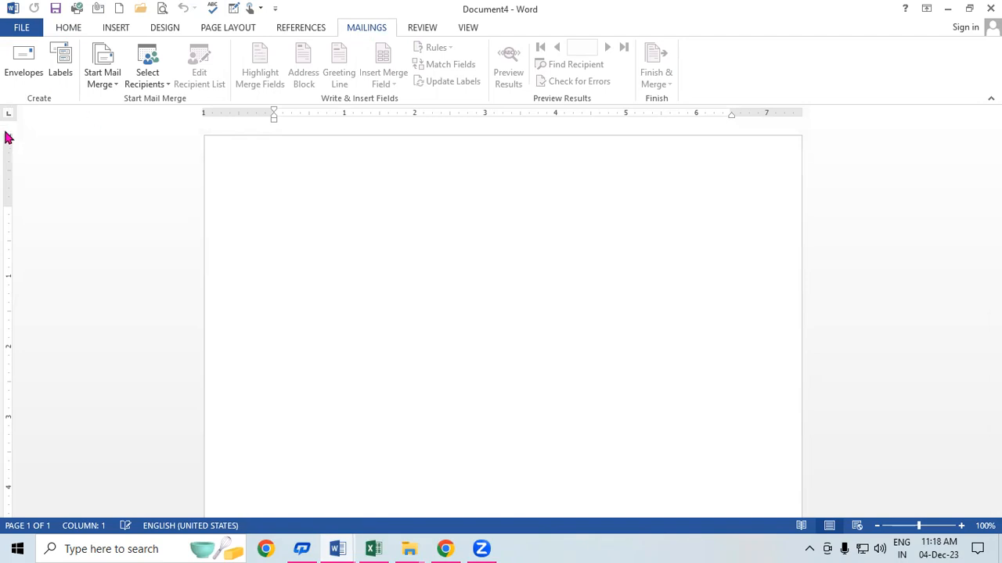
Step: Open the Envelopes and Labels dialog from the Mailings tab
left_click(23, 61)
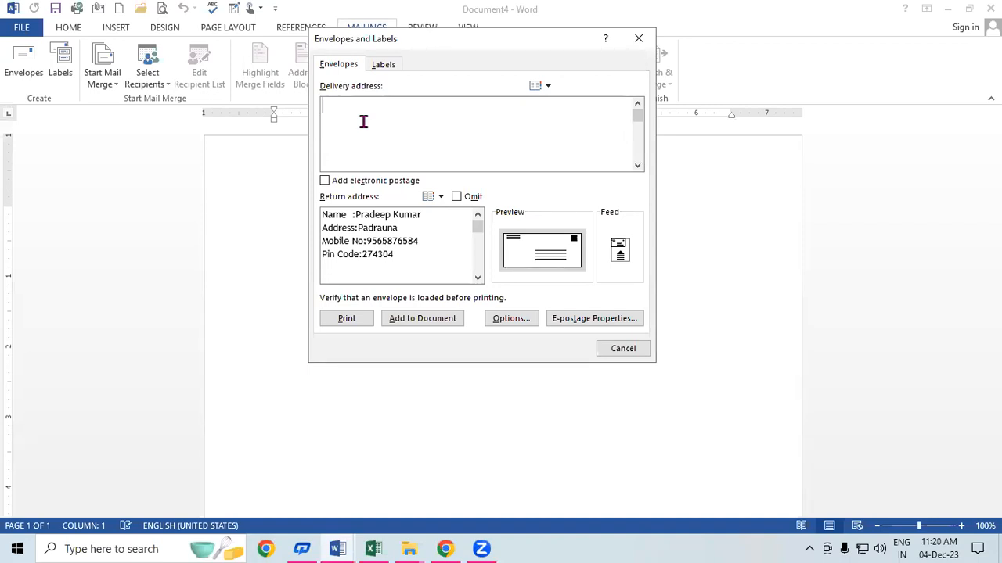
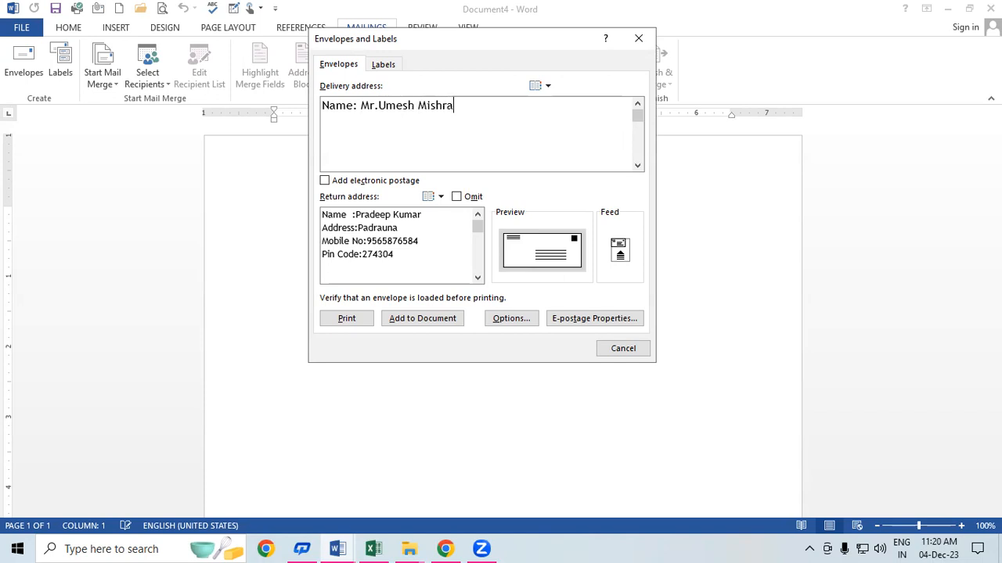
Step: Enter the recipient's name, city, mobile number and pin code as four delivery-address lines
key("Return")
type("Add: Gorakhpur")
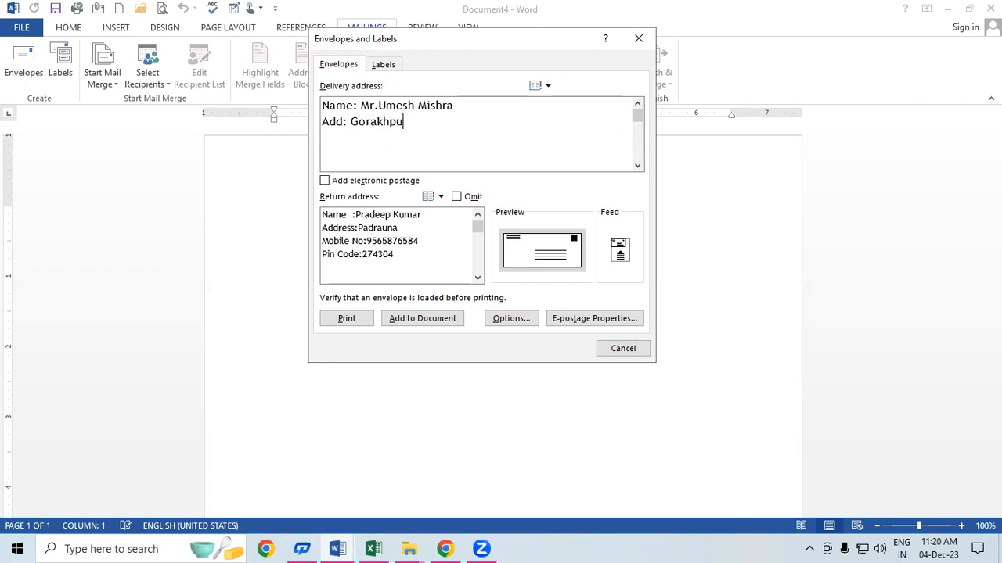
key("Return")
type("Mob")
type("ile ")
type(">o")
key("BackSpace")
key("BackSpace")
type("No")
key("BackSpace")
key("BackSpace")
key("BackSpace")
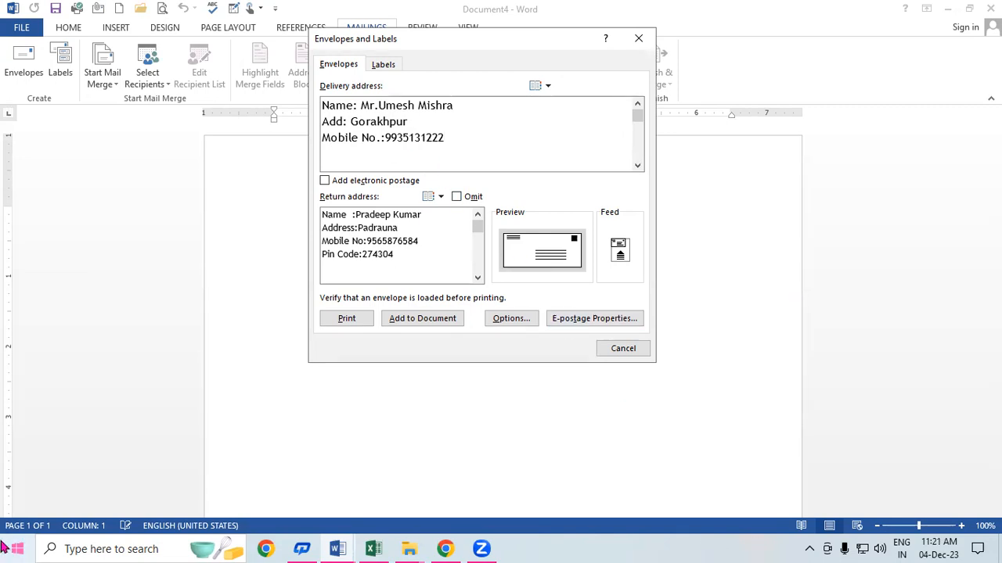
key("Return")
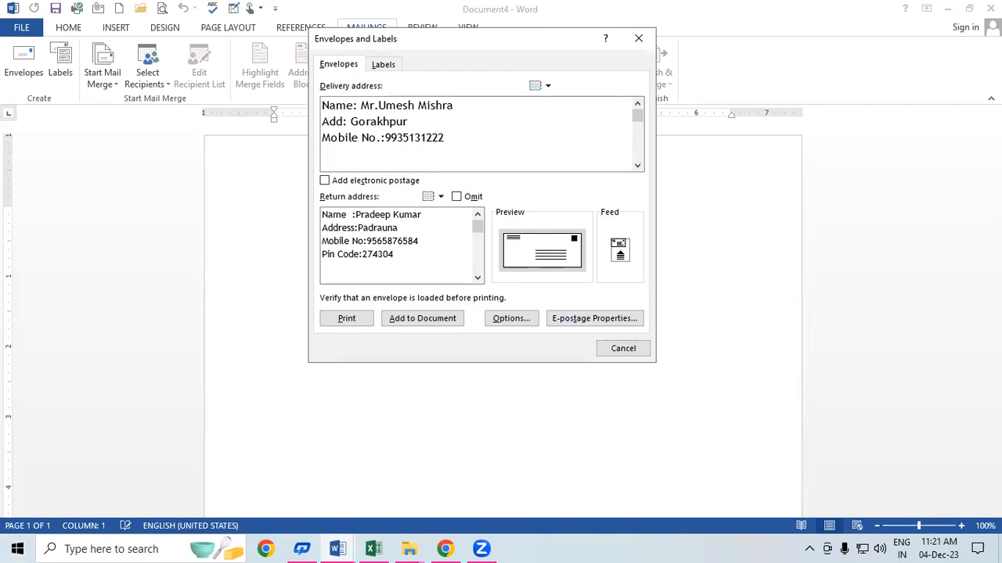
type("Pin Code-274302")
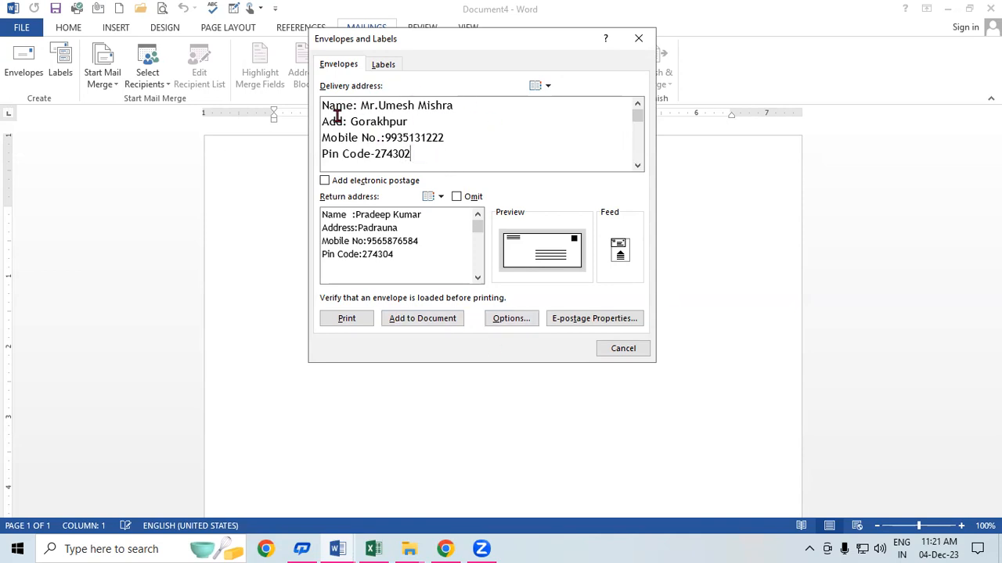
Step: Change the last digit of the return address's mobile number to 9
left_click_drag(337, 118, 355, 119)
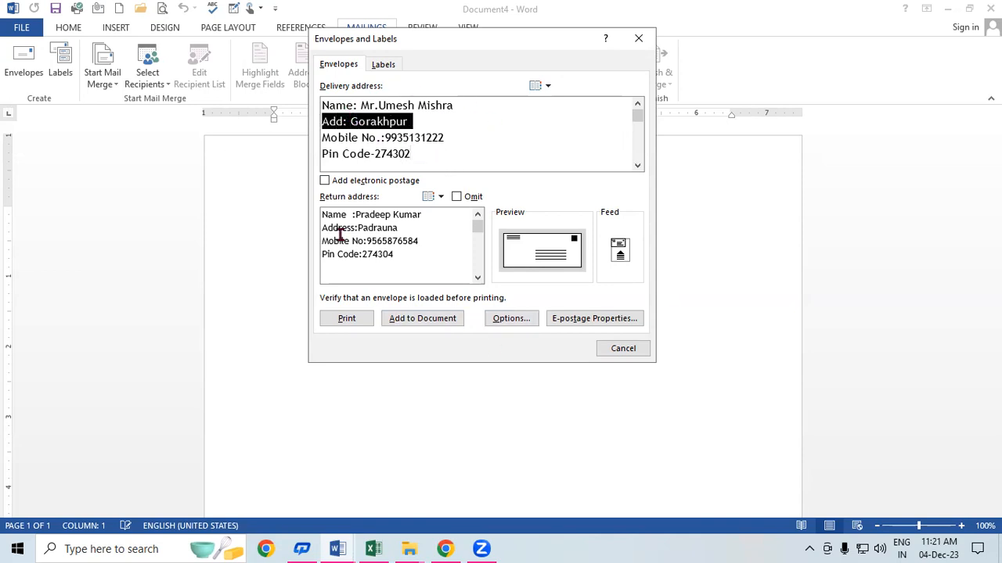
left_click_drag(324, 241, 423, 242)
left_click(420, 242)
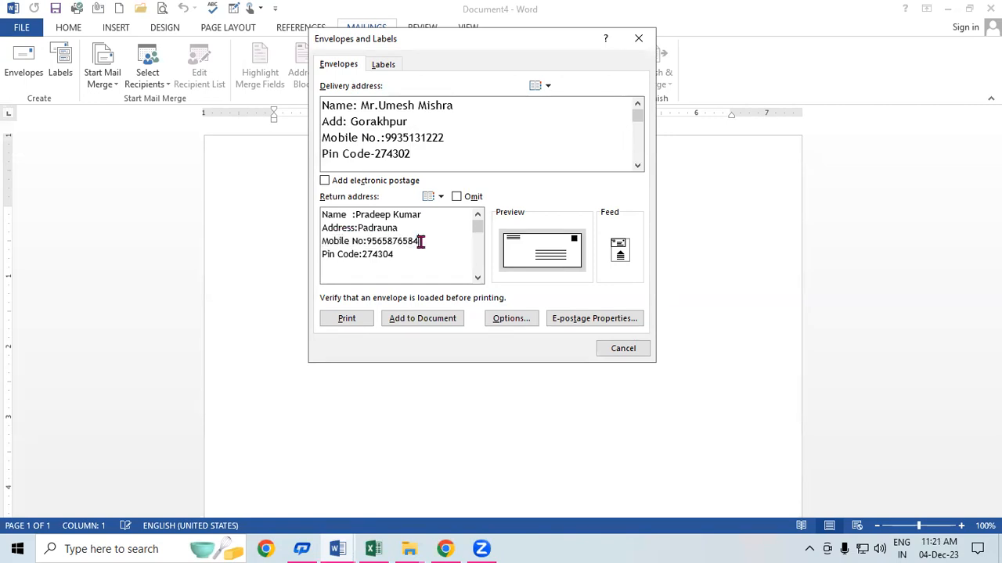
key("BackSpace")
type("9")
Step: Review both envelope addresses, then add the envelope to the document
left_click_drag(324, 215, 389, 265)
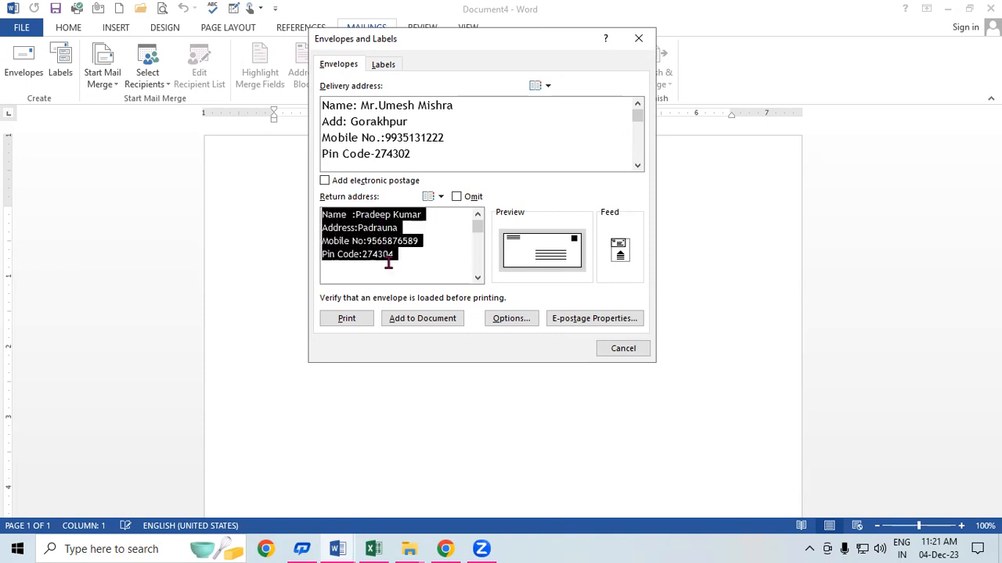
triple_click(397, 140)
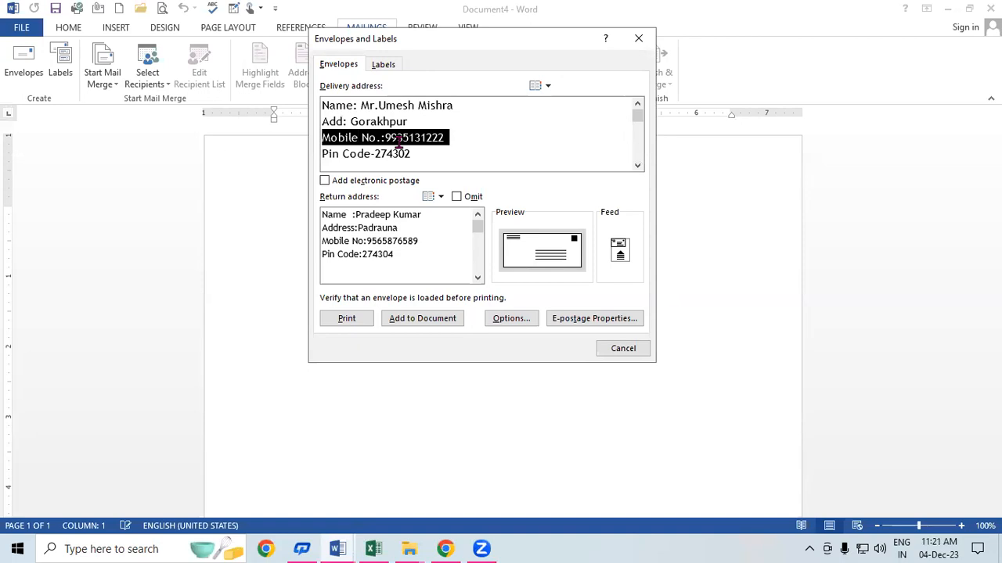
left_click(509, 142)
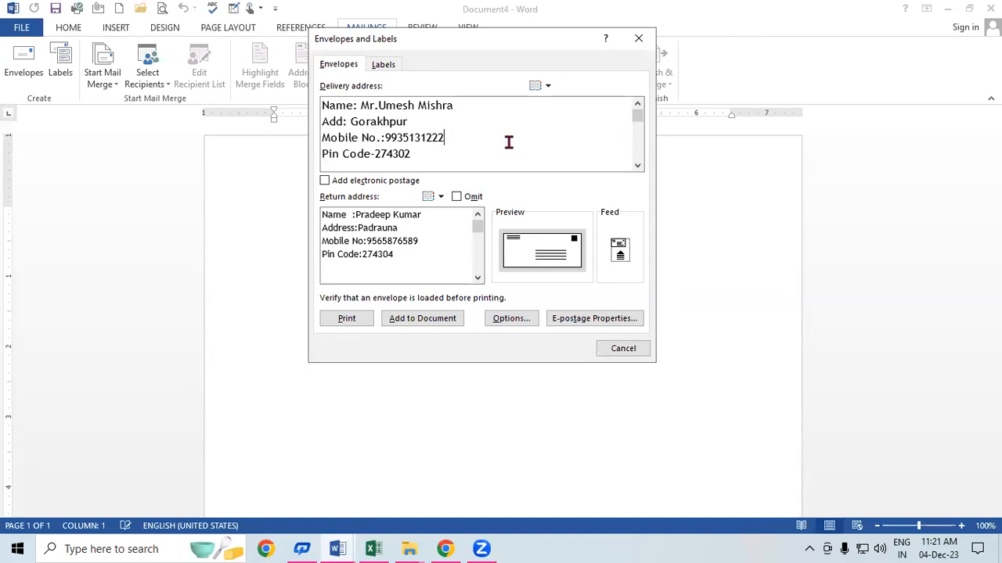
double_click(368, 254)
left_click(423, 256)
left_click_drag(384, 138, 414, 138)
left_click_drag(358, 228, 380, 238)
left_click(431, 270)
left_click(420, 319)
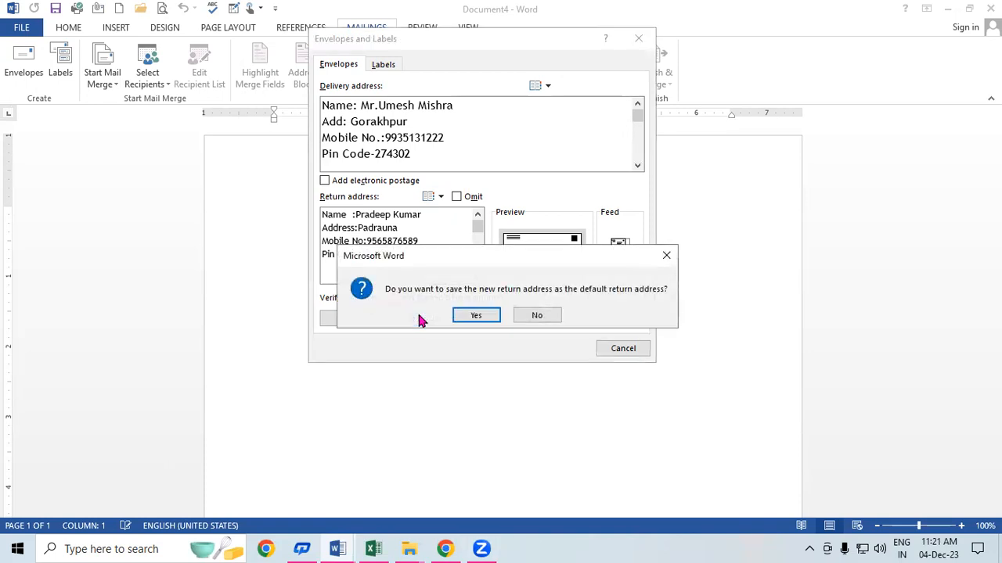
left_click(474, 315)
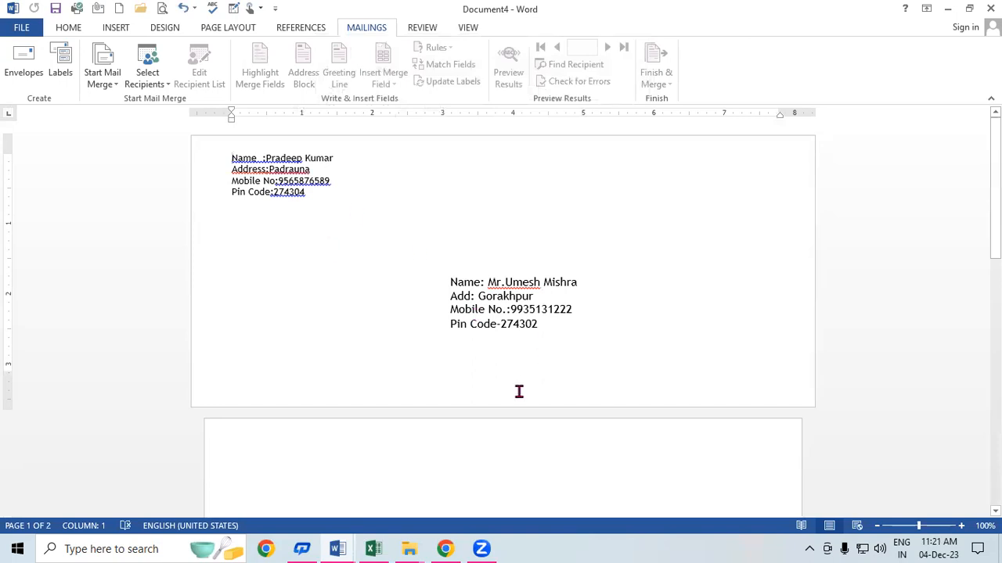
left_click_drag(231, 158, 317, 198)
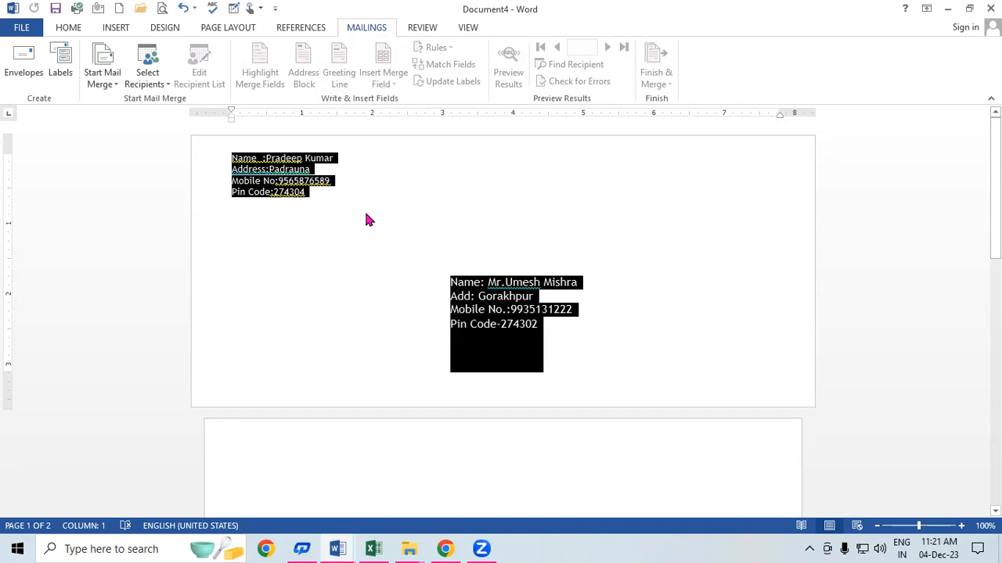
key("ctrl+shift+period")
key("ctrl+shift+period")
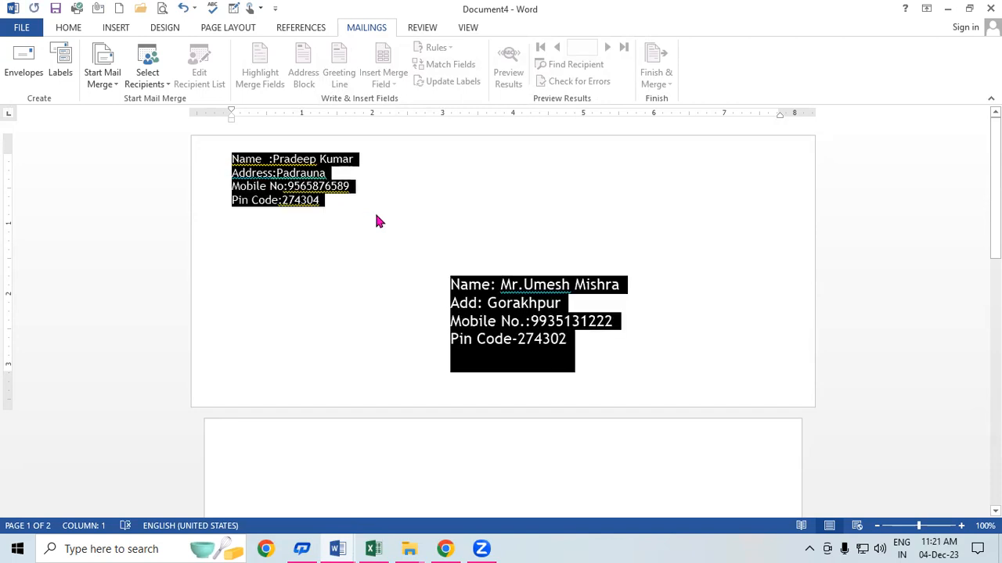
left_click(371, 212)
left_click(273, 175)
left_click(320, 320)
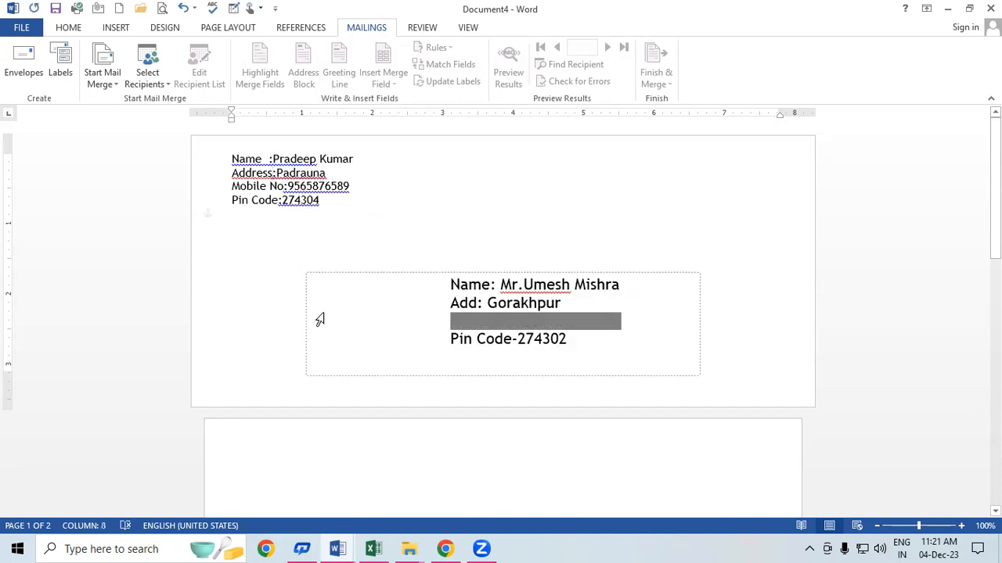
left_click(565, 340)
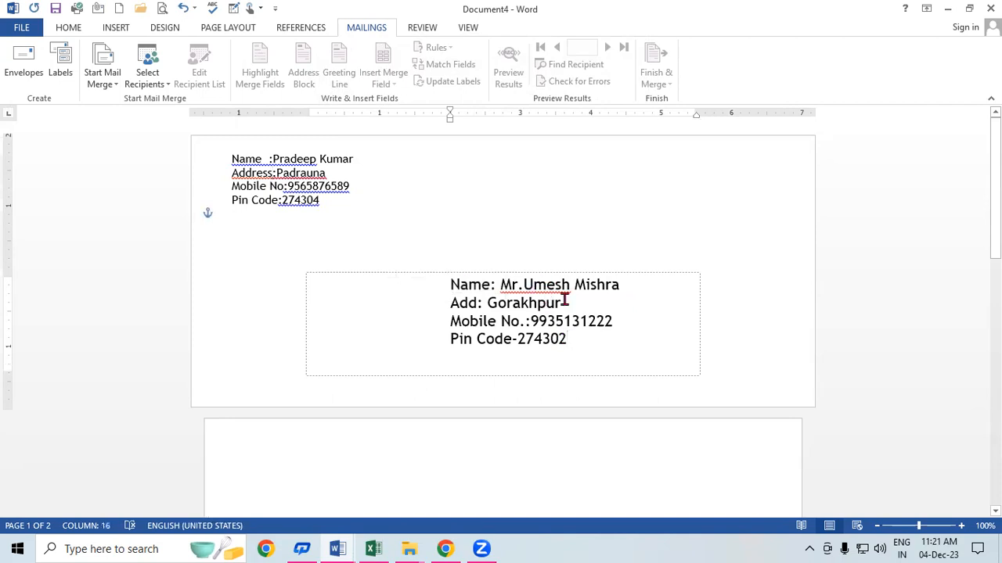
left_click(817, 284)
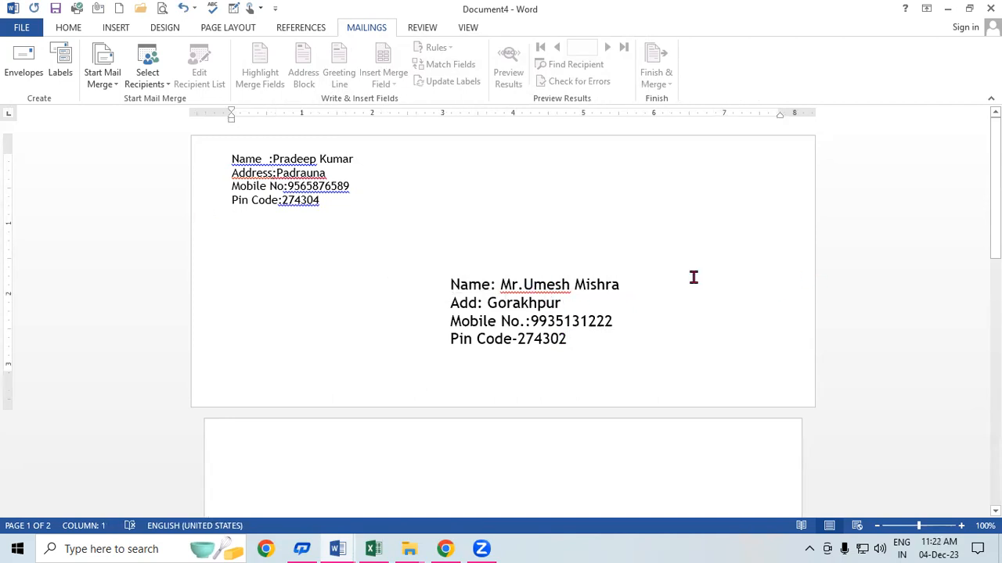
Step: Format the four return-address lines bold, grow them to 18 pt, and colour them red
left_click_drag(230, 157, 336, 201)
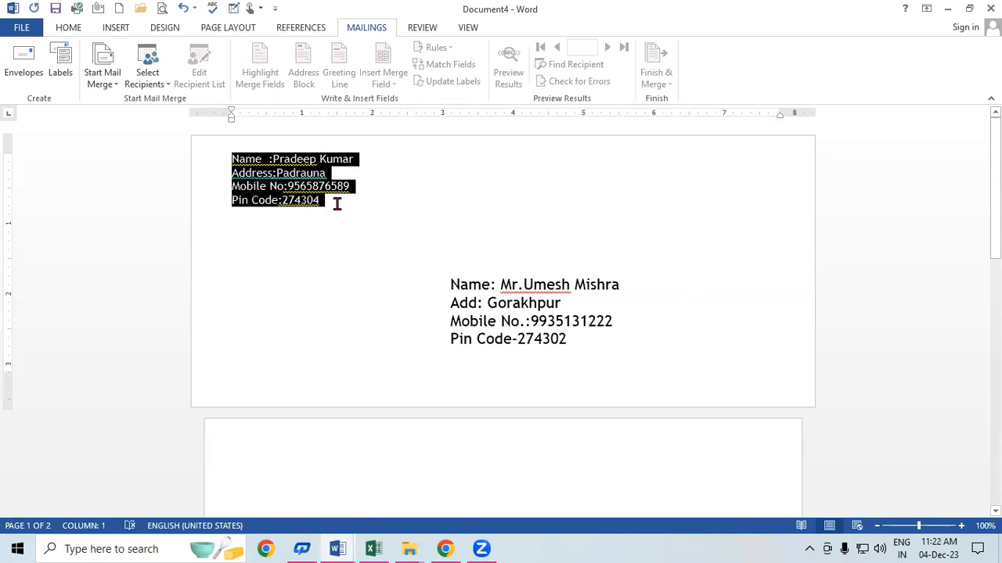
left_click(72, 29)
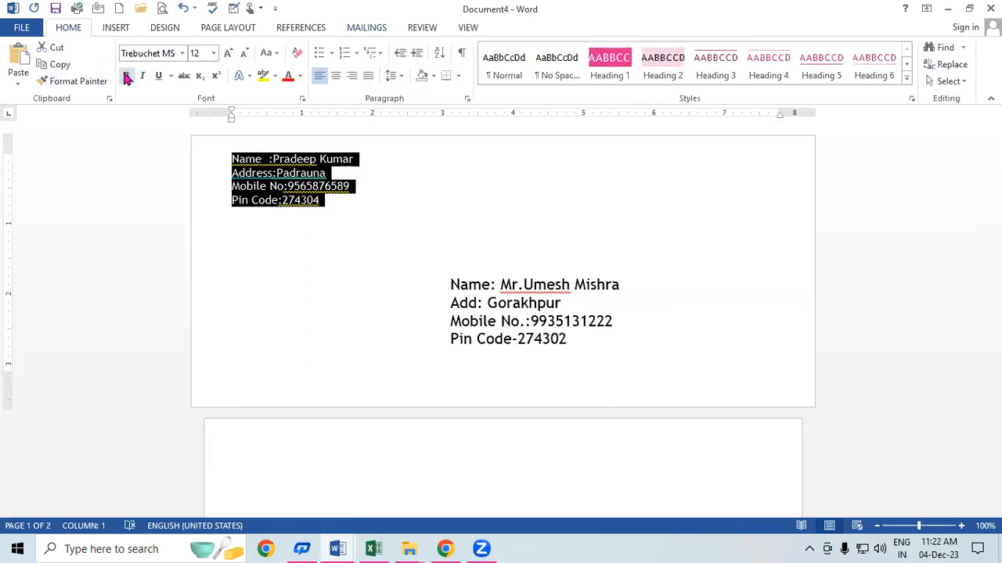
left_click(125, 75)
left_click(227, 53)
left_click(228, 52)
left_click(227, 53)
left_click(300, 75)
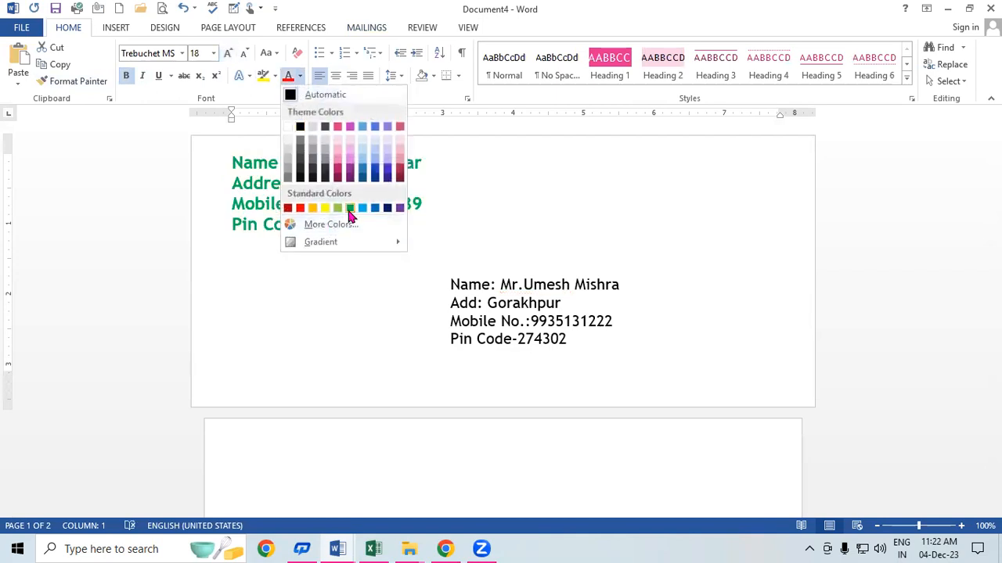
left_click(302, 208)
left_click(564, 252)
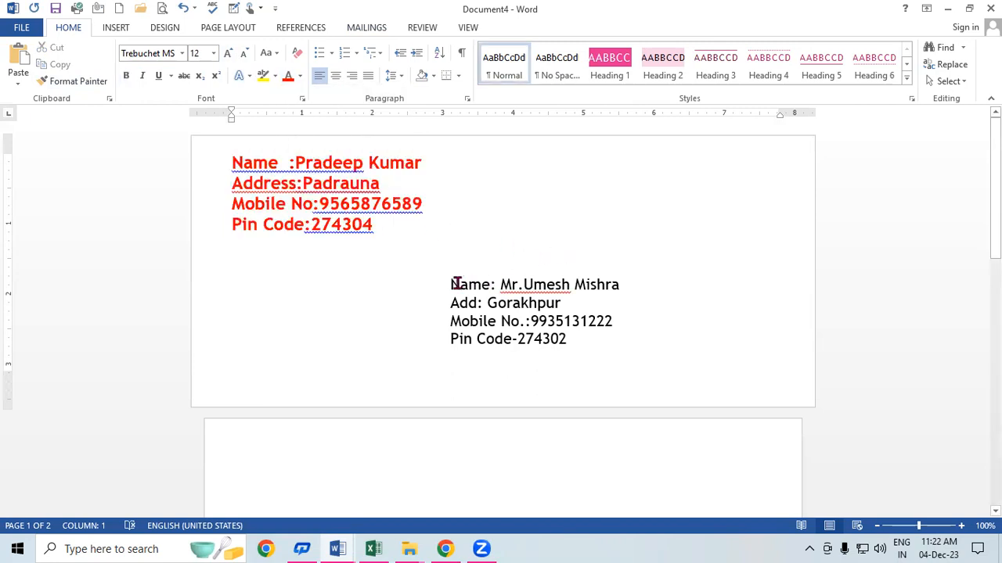
left_click_drag(453, 283, 520, 322)
left_click(649, 200)
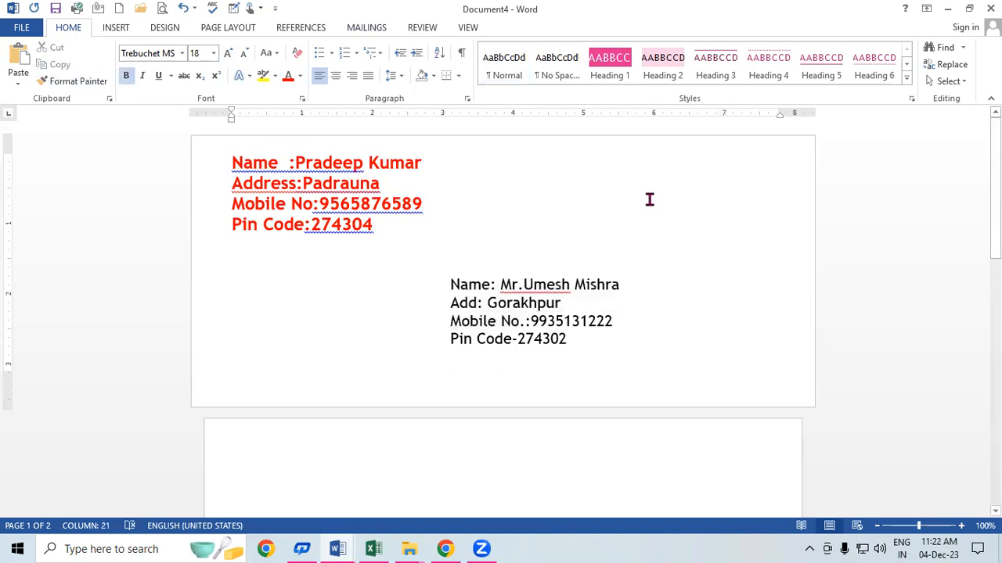
Step: Preview the envelope in the Print view, then return to the document
key("ctrl+p")
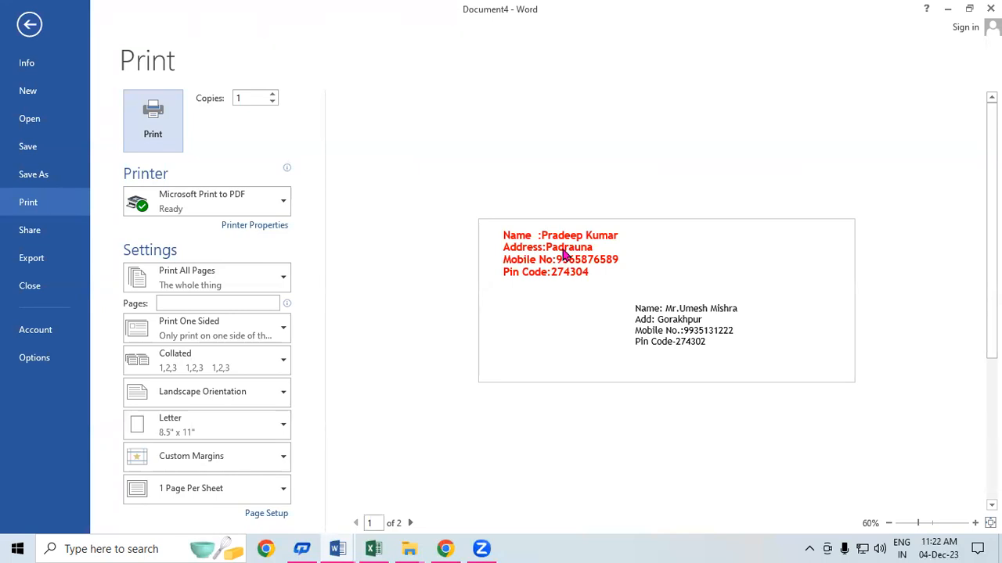
key("Escape")
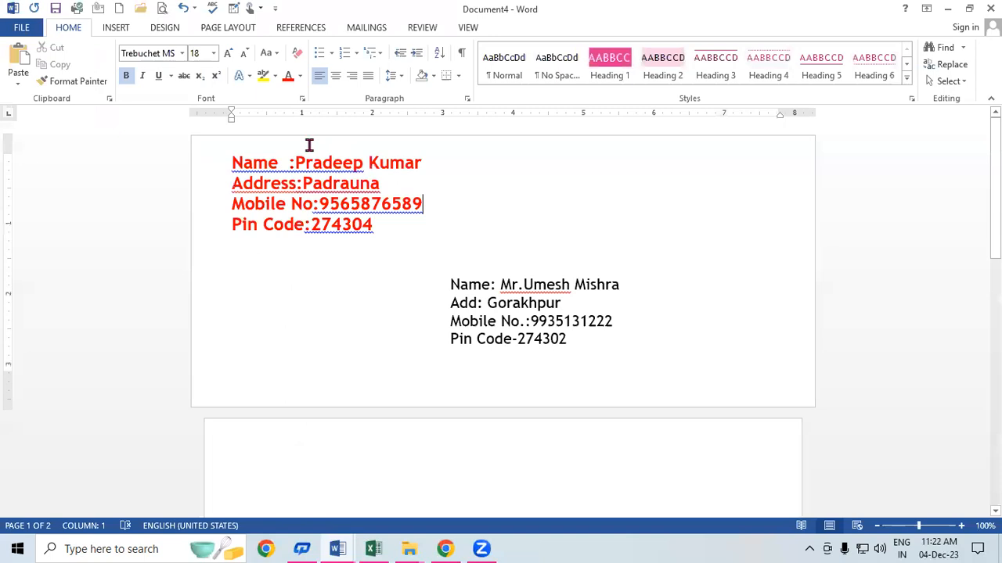
Step: Insert a 'From,' line above the red sender address
left_click(234, 163)
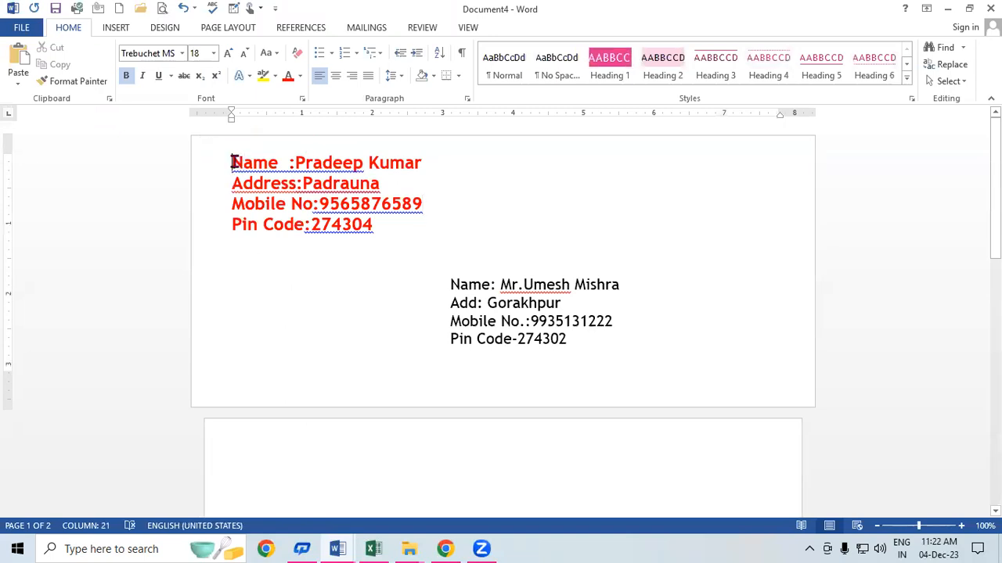
key("Return")
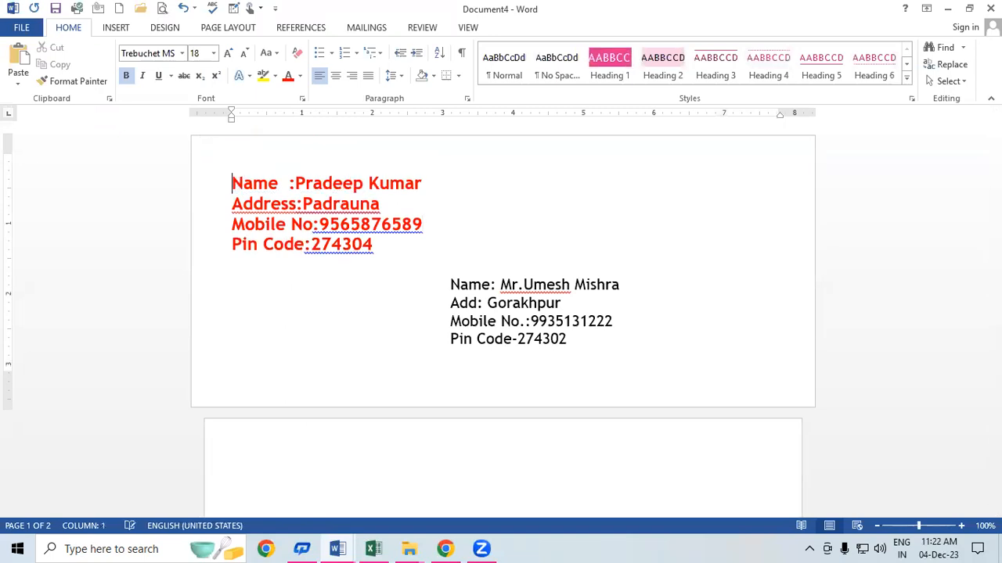
left_click(238, 162)
type("F")
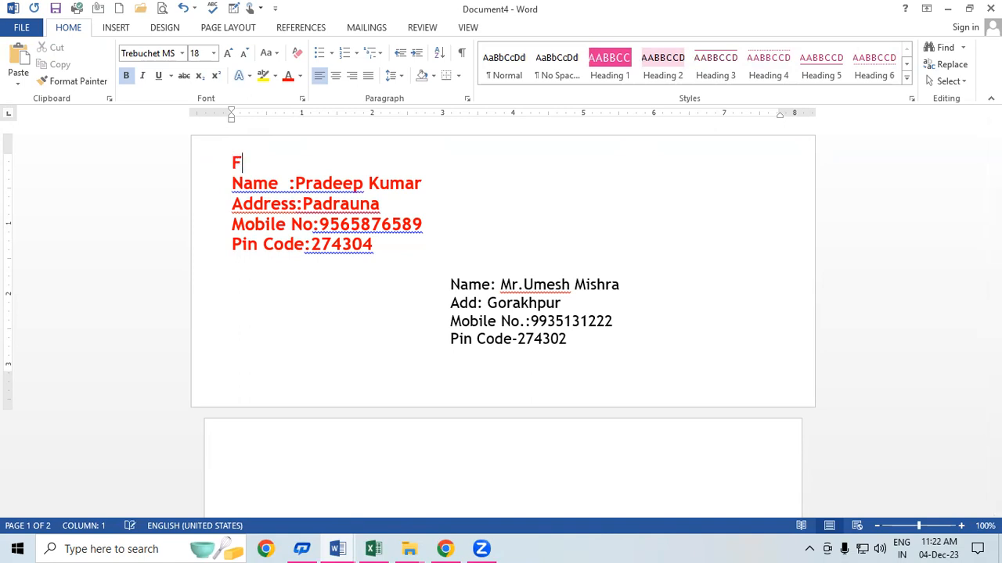
type("rom,")
Step: Insert a 'To,' line above the recipient address
left_click(452, 282)
key("Return")
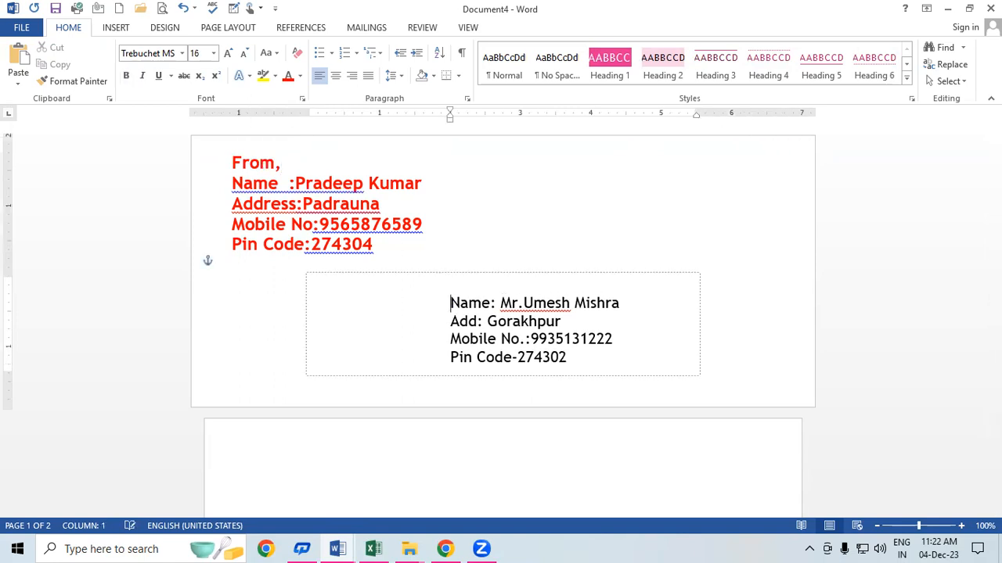
left_click(461, 287)
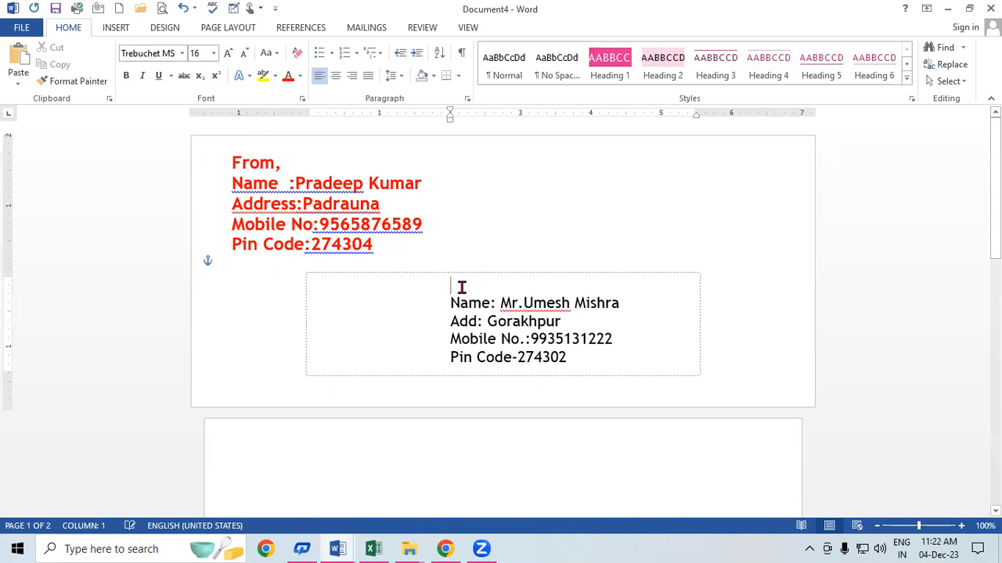
type("To,")
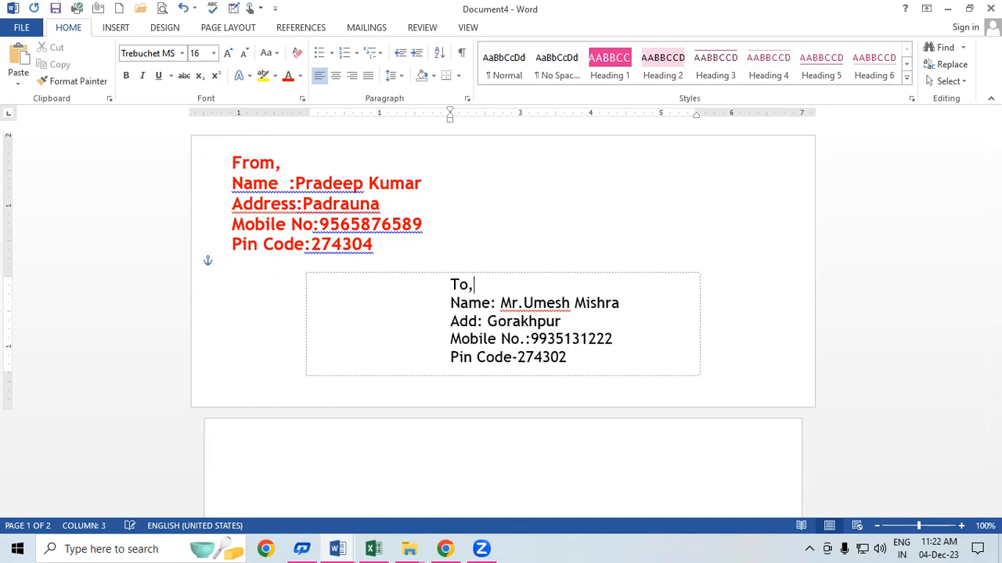
left_click(734, 215)
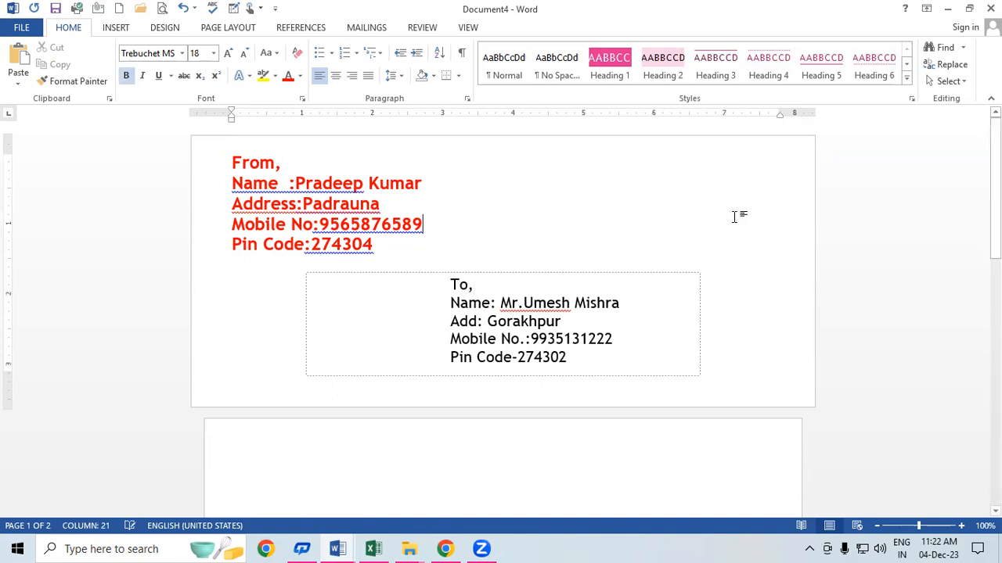
key("ctrl+p")
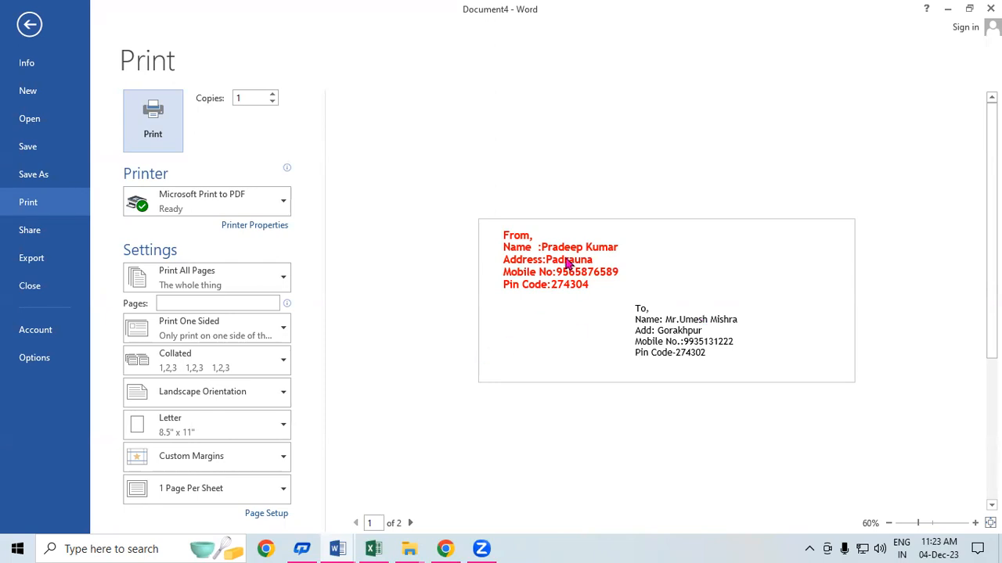
left_click(30, 25)
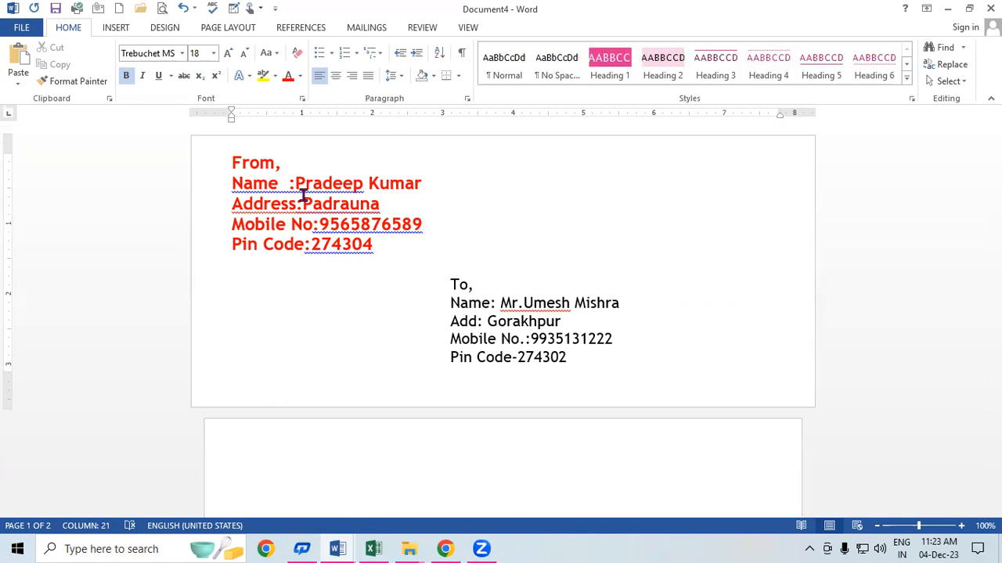
Step: Show the Mailings tab for the envelope page
left_click(368, 28)
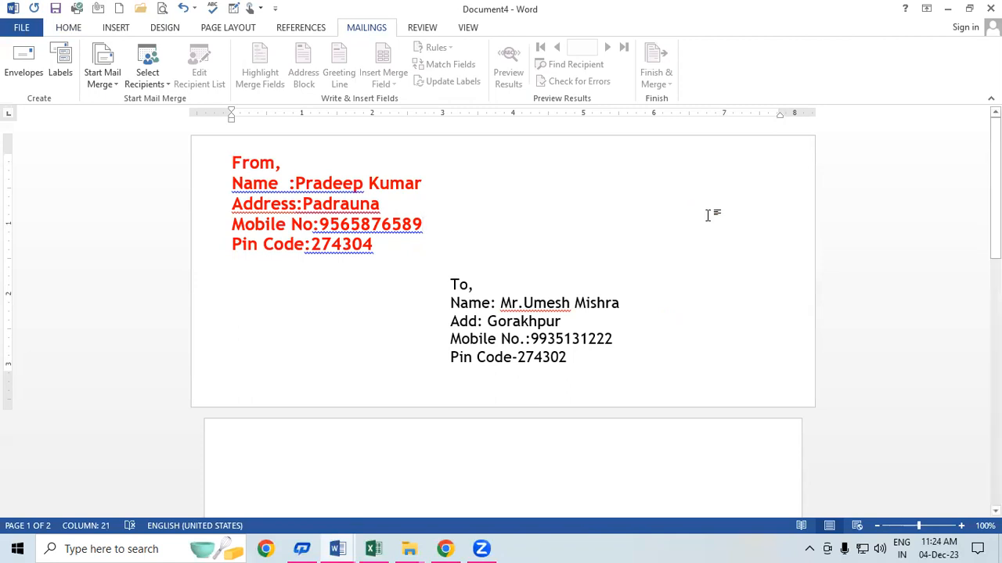
left_click_drag(234, 165, 349, 318)
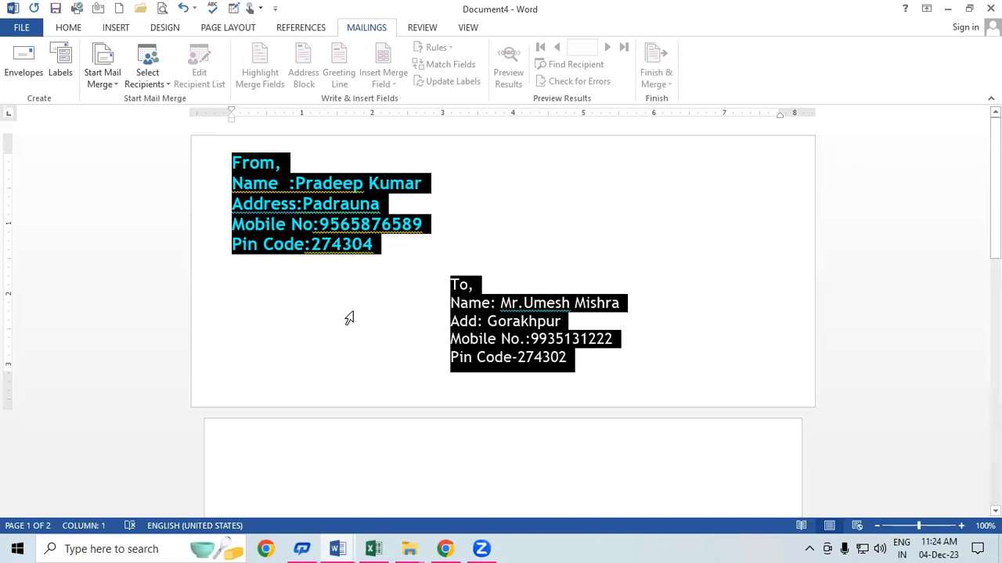
left_click(353, 313)
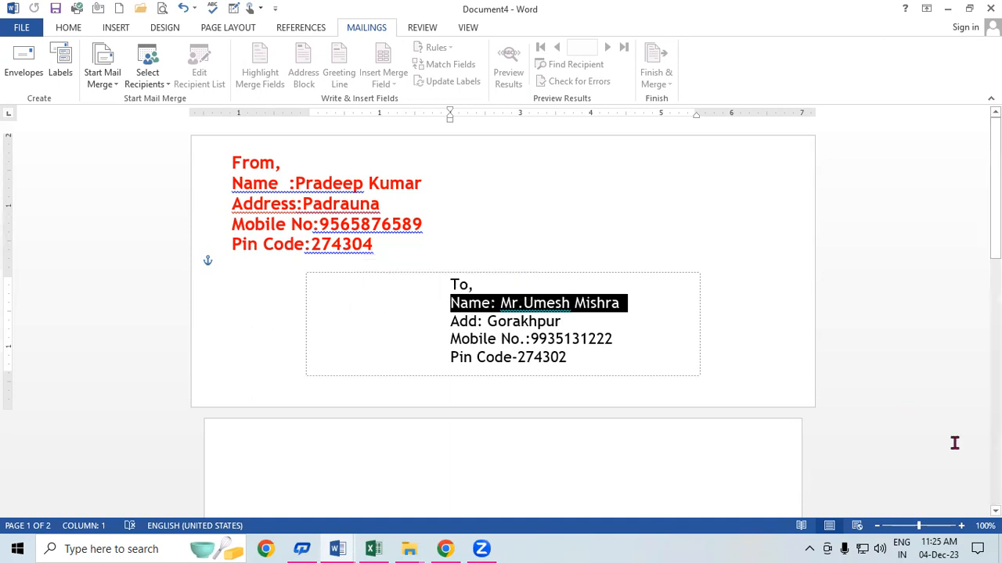
left_click(633, 224)
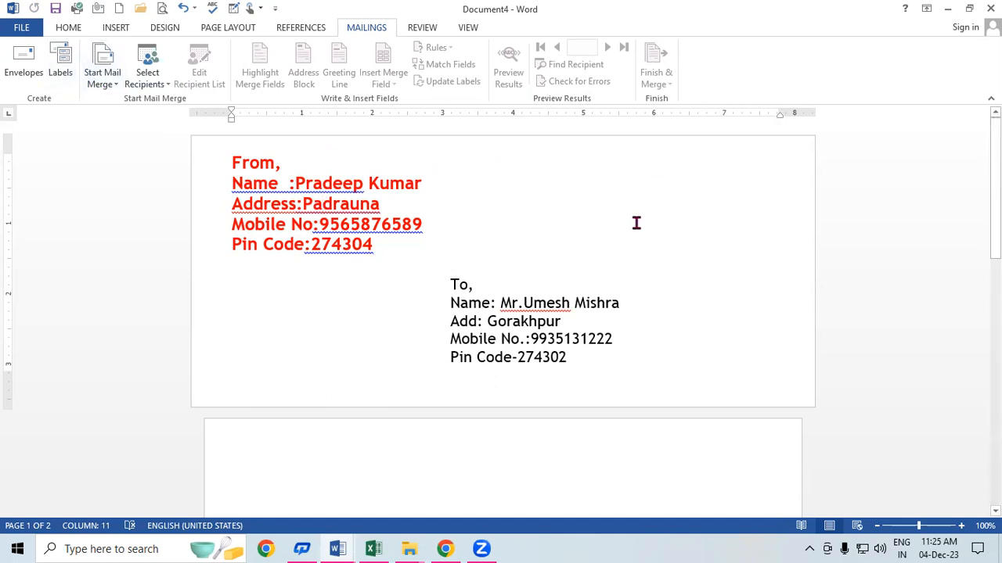
left_click(576, 227)
Step: In the Labels dialog, replace the prefilled address with a single 'Name:' line holding the sender's name
left_click(70, 76)
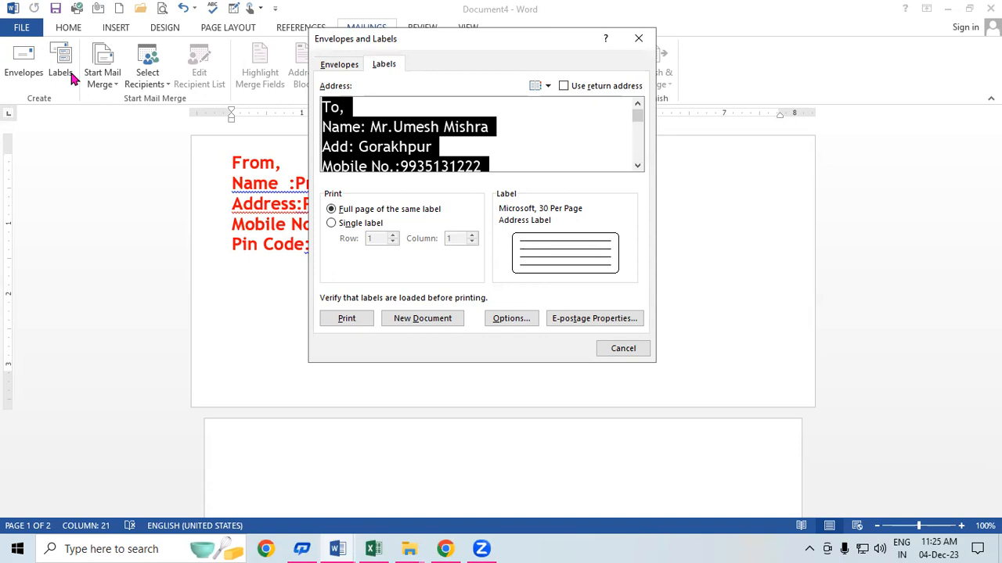
left_click_drag(488, 33, 574, 71)
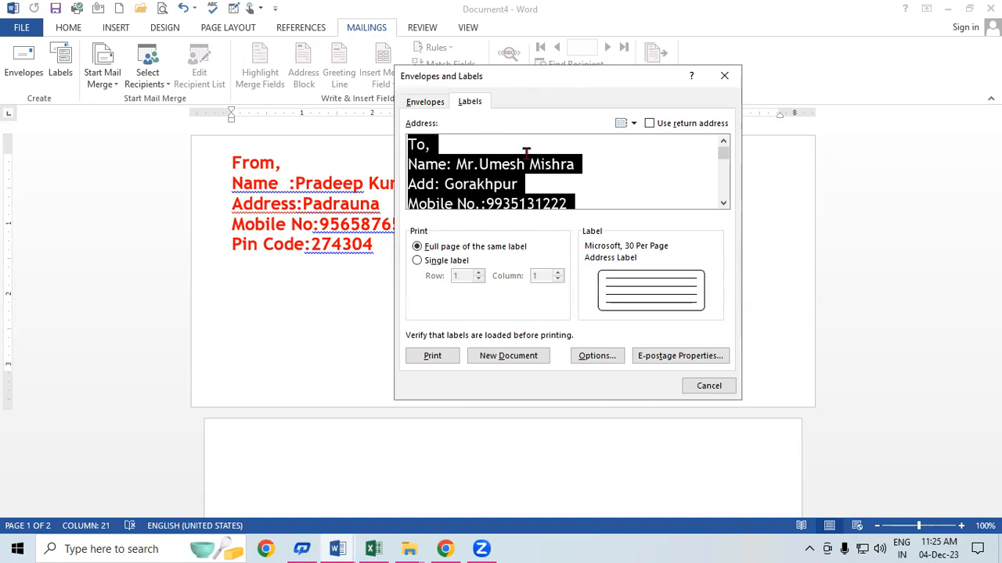
key("Delete")
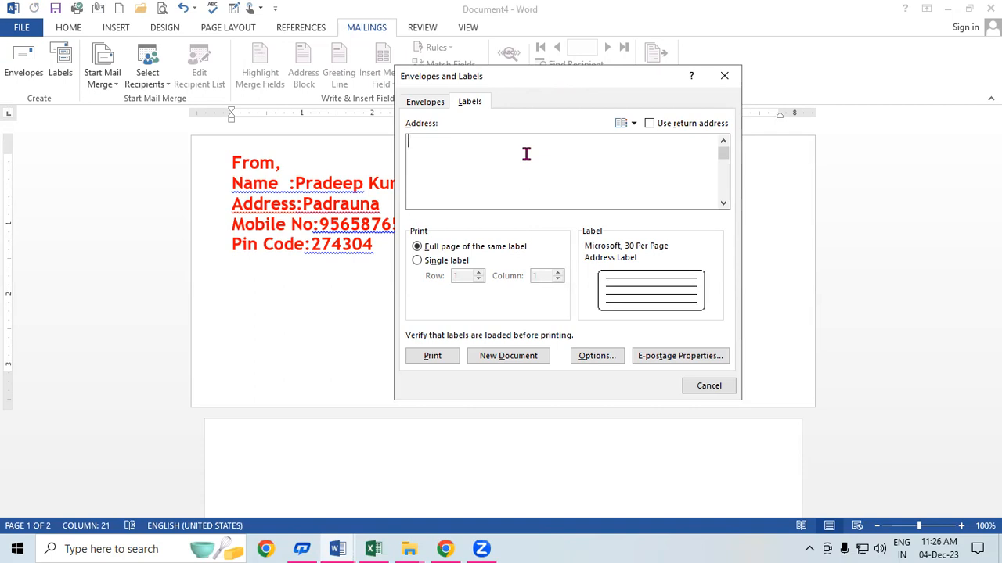
type("Na")
key("BackSpace")
type("ame;")
key("BackSpace")
type(":Pa")
key("BackSpace")
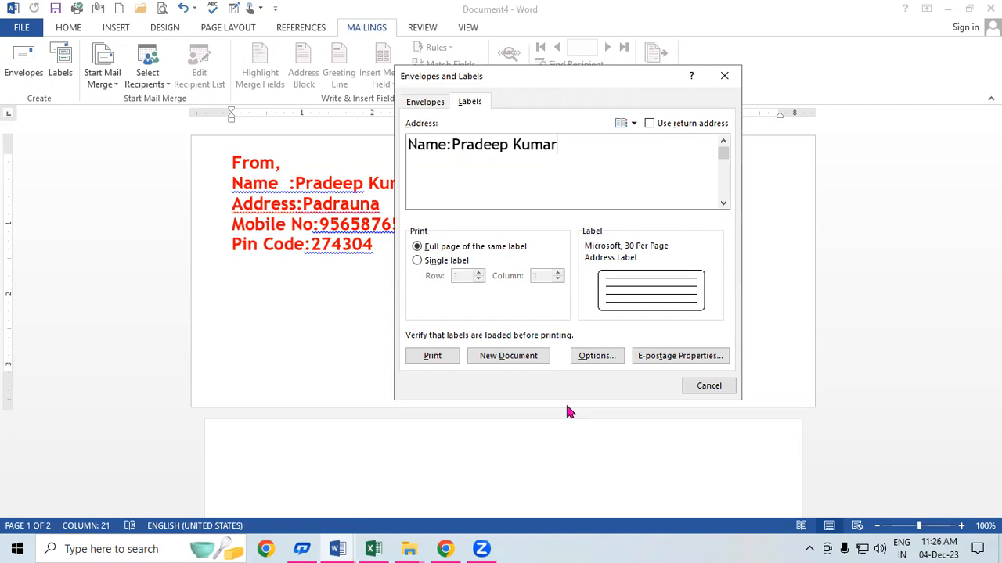
Step: Pick the Microsoft 30 Per Page address label and generate a new full sheet of labels
left_click(591, 362)
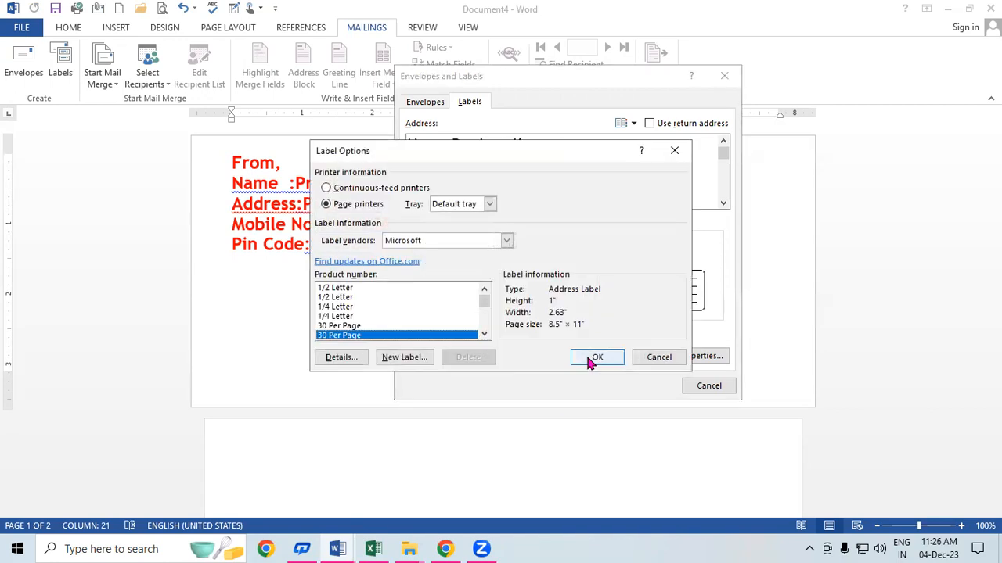
left_click(351, 289)
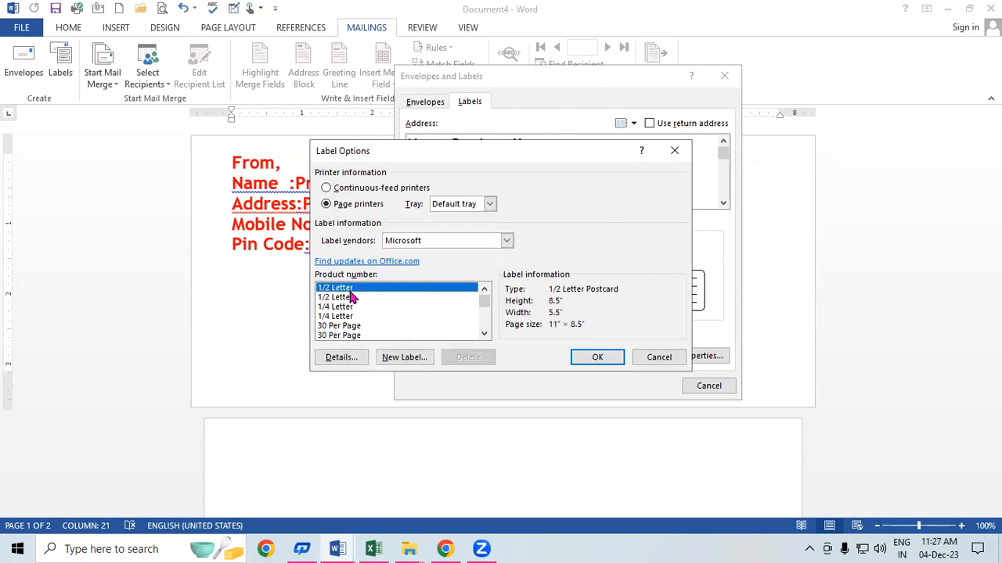
left_click(350, 307)
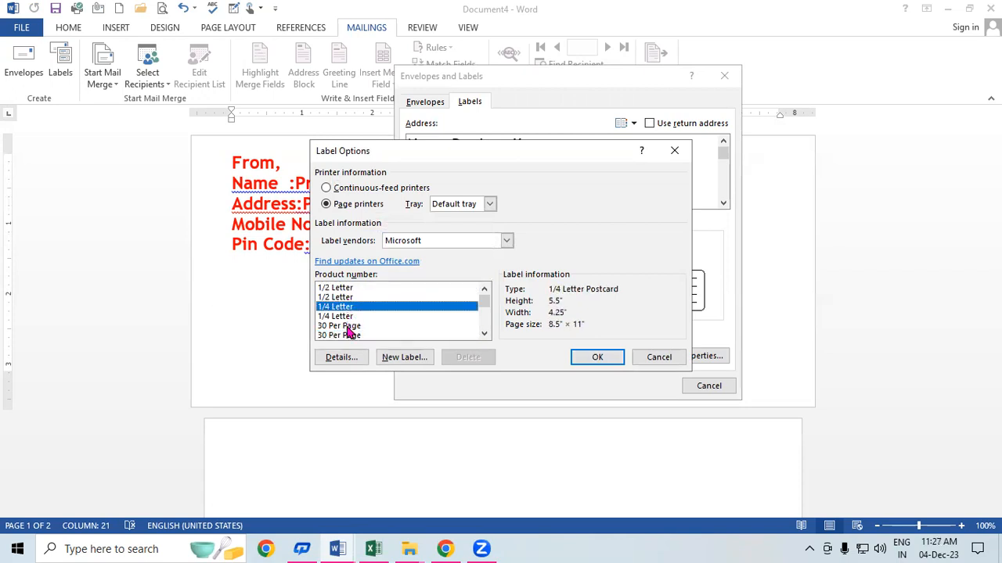
left_click(348, 327)
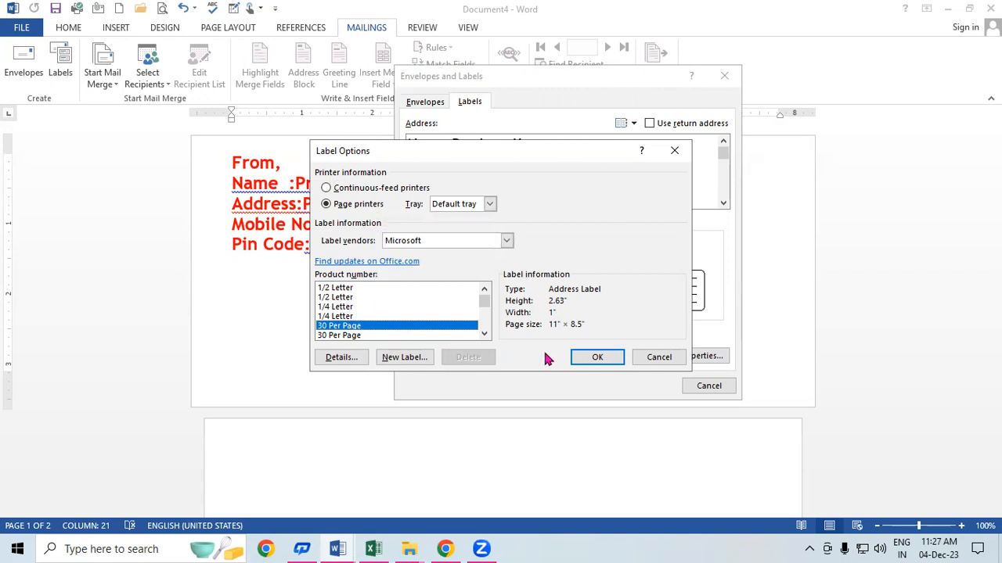
left_click(608, 359)
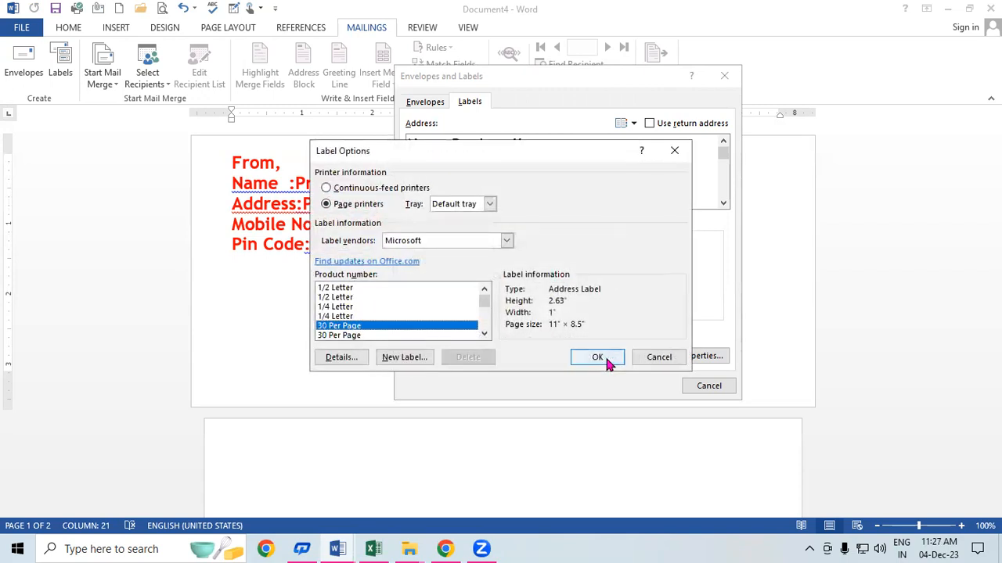
left_click(608, 361)
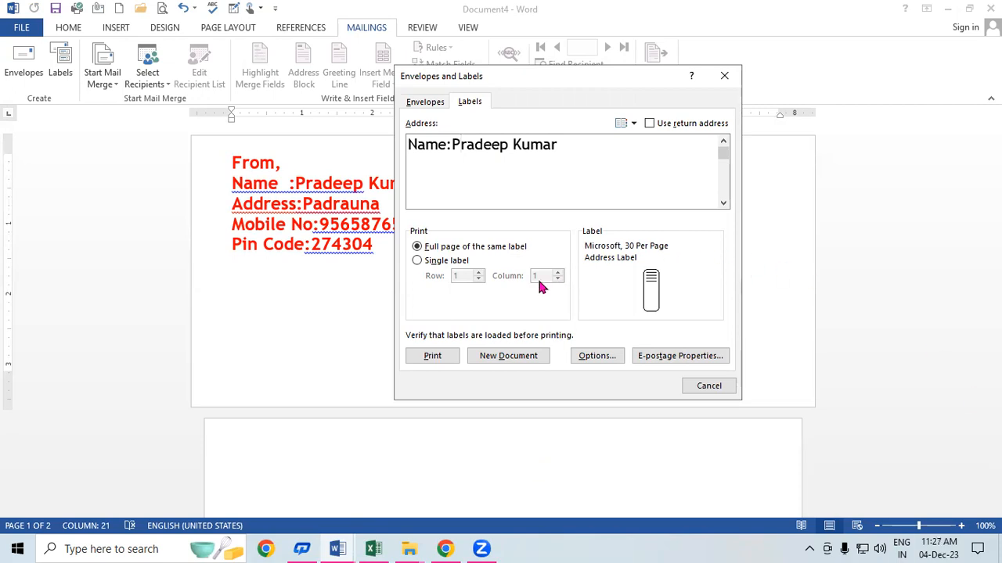
left_click(507, 356)
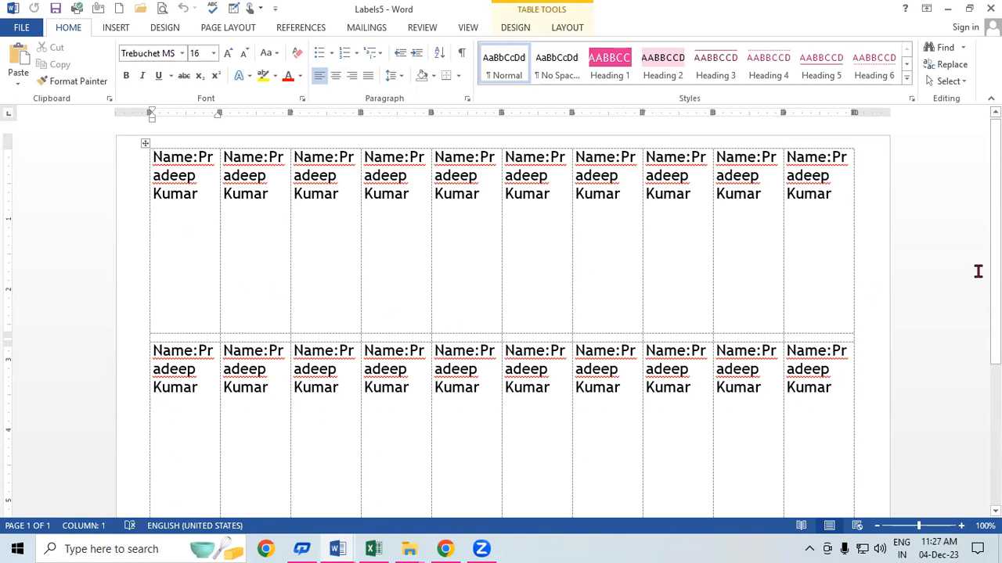
Step: Review the full sheet of name labels, then start a new blank document, Document6
left_click_drag(994, 270, 975, 167)
left_click_drag(994, 211, 994, 293)
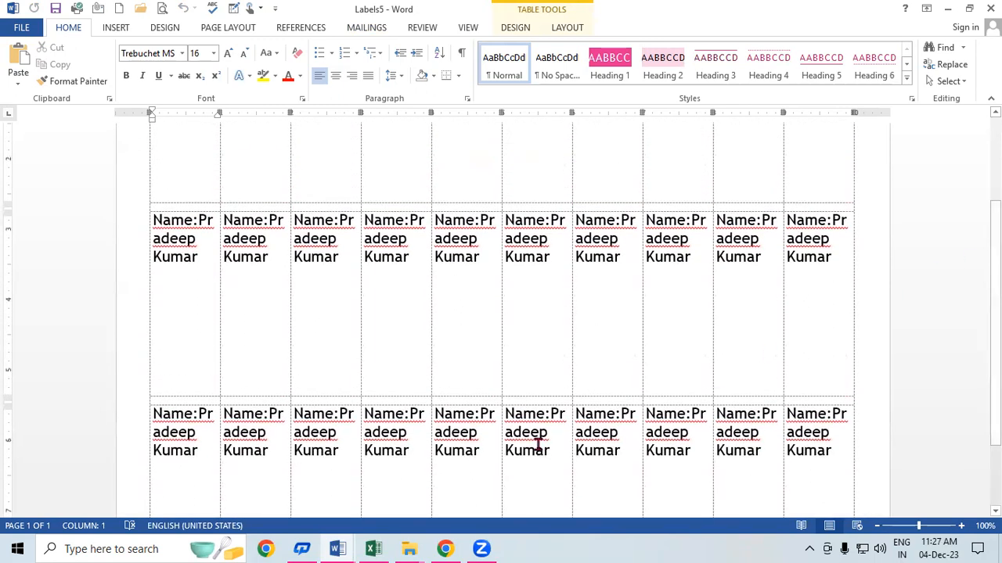
key("ctrl+n")
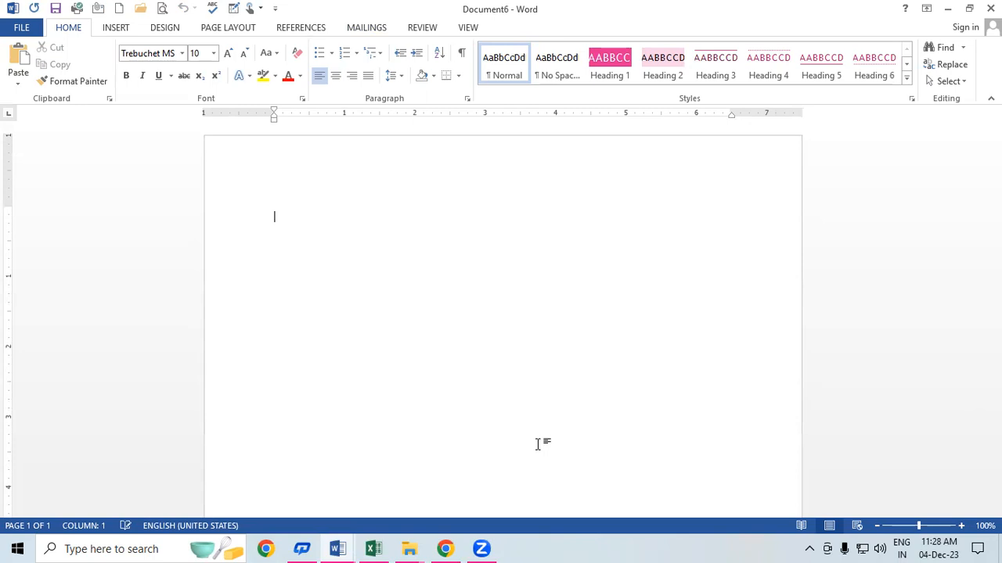
Step: Generate a Labels7 document of 30-per-page address labels, each showing the typed name
left_click(367, 28)
left_click(60, 62)
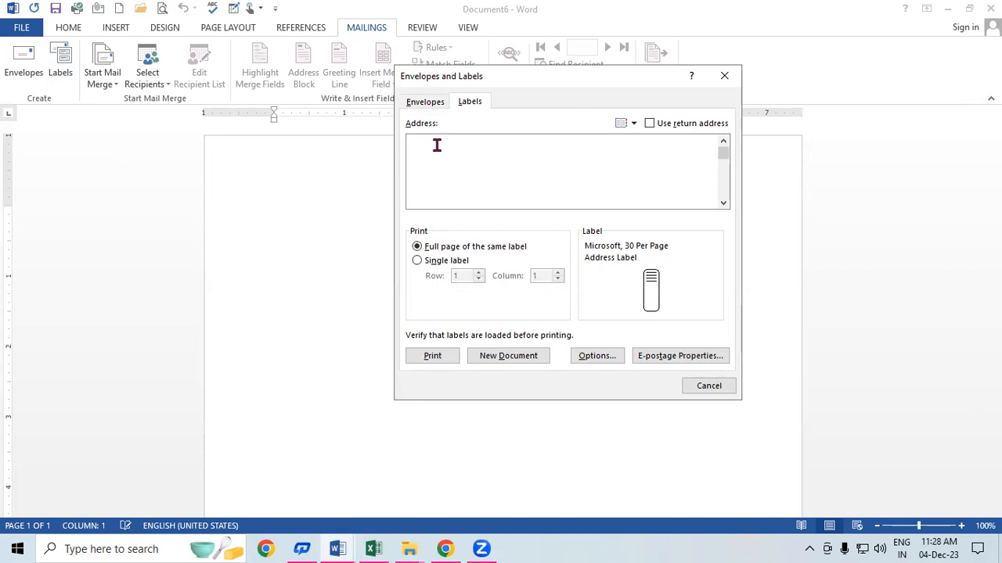
left_click(609, 364)
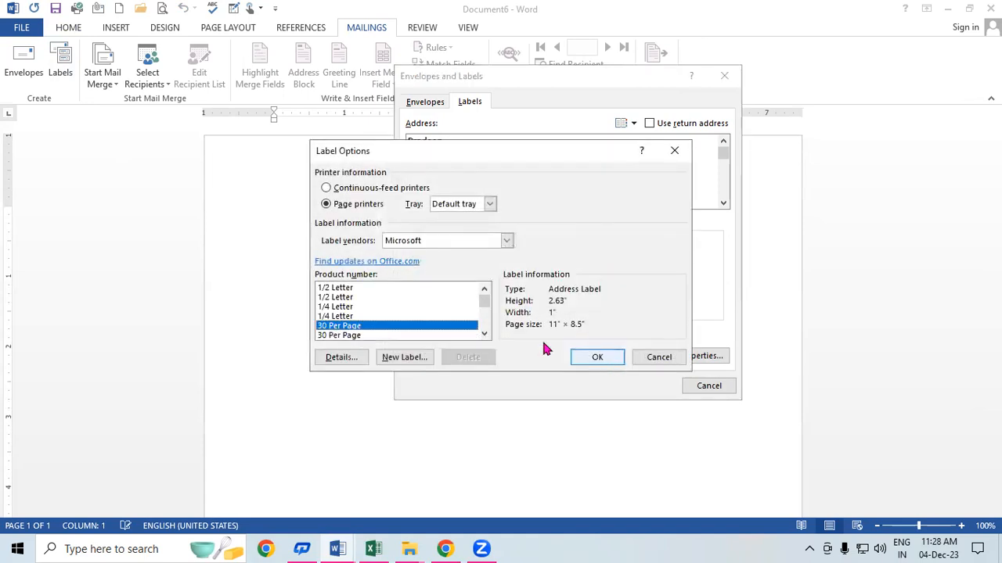
left_click(600, 357)
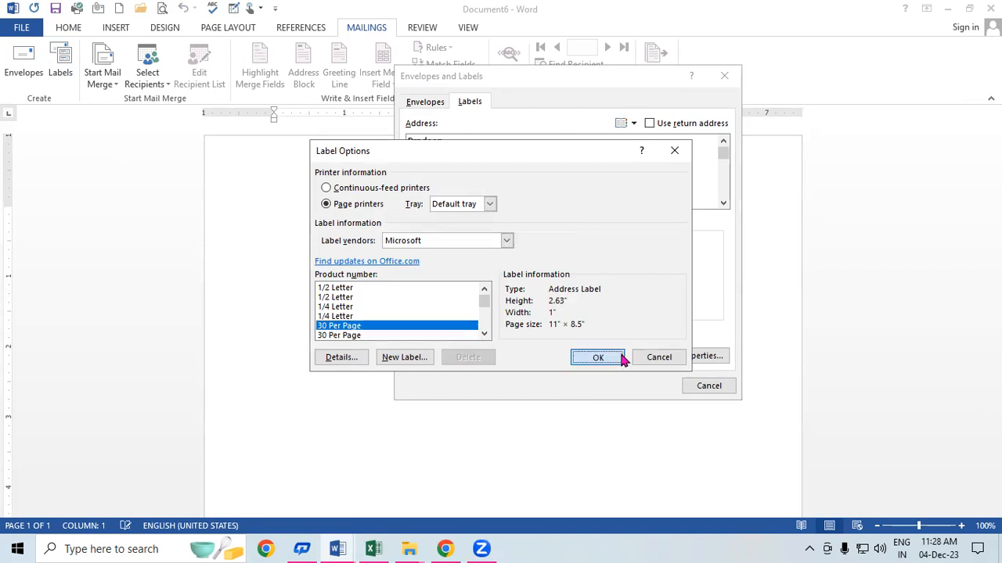
left_click(495, 357)
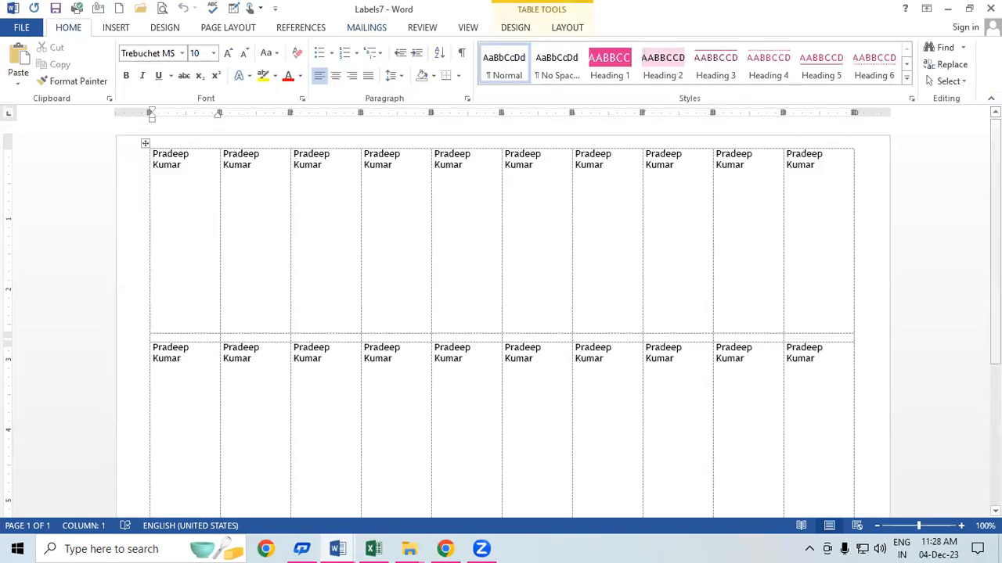
scroll(501, 313, "down", 5)
scroll(500, 313, "up", 3)
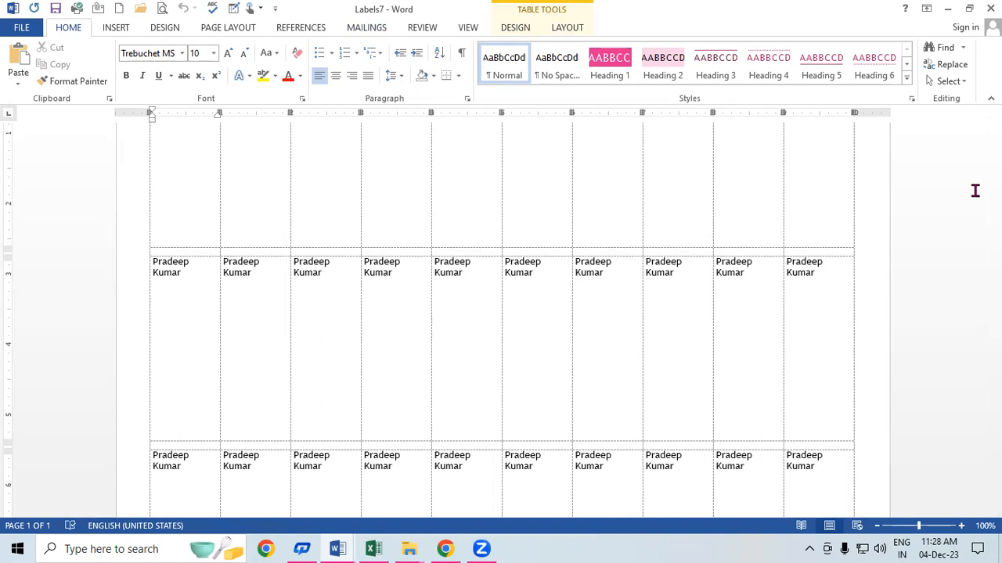
scroll(955, 259, "down", 2)
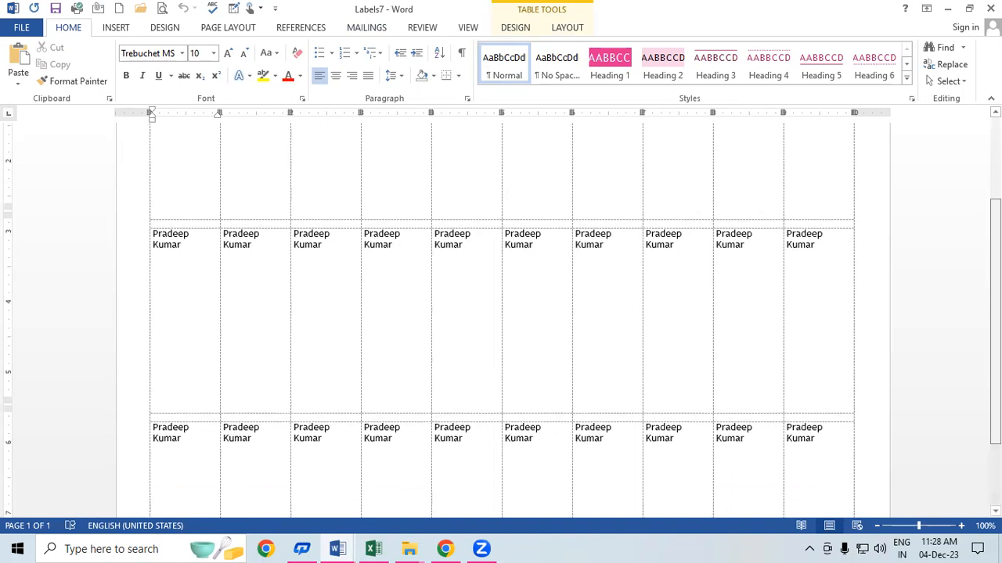
scroll(716, 288, "up", 4)
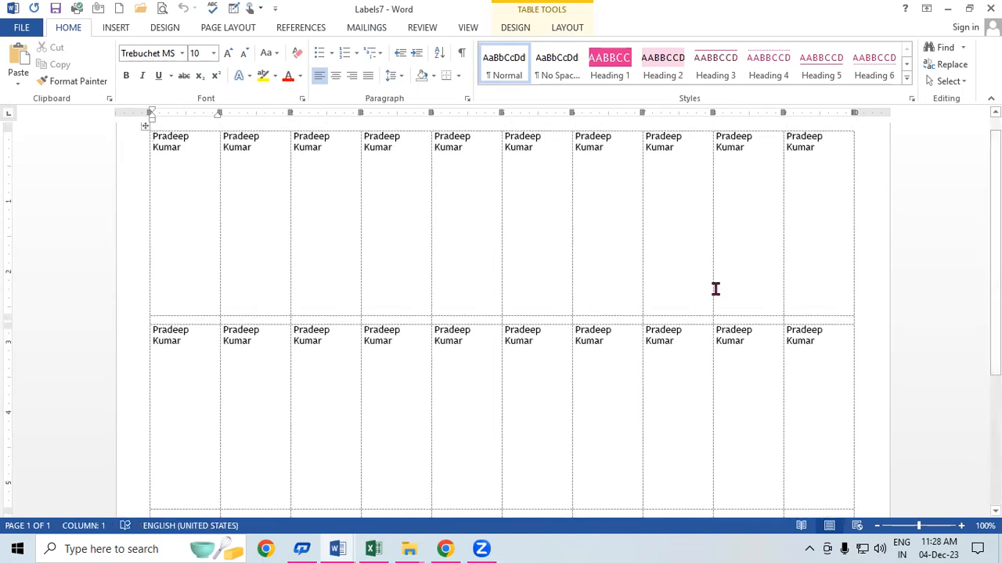
key("ctrl+p")
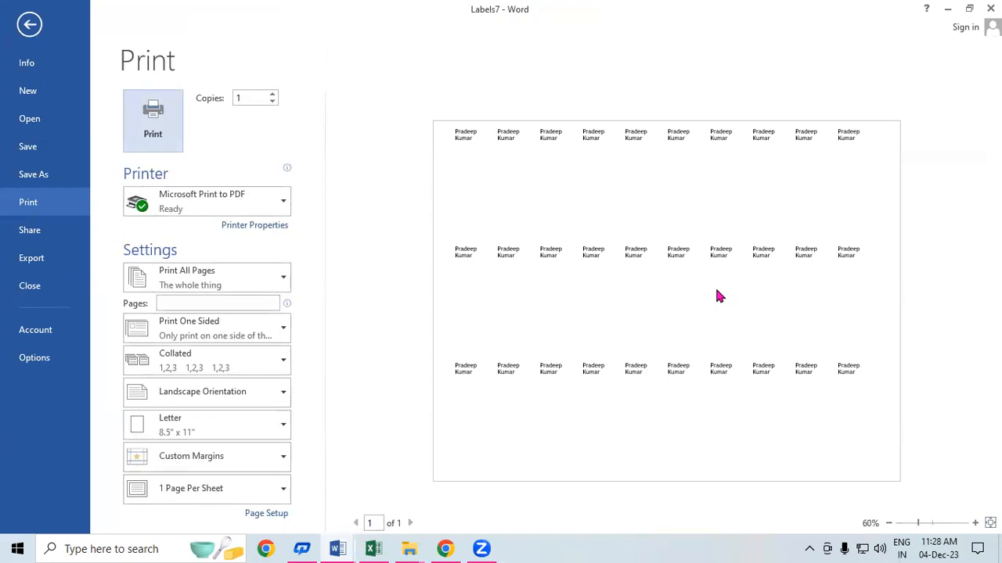
left_click(25, 26)
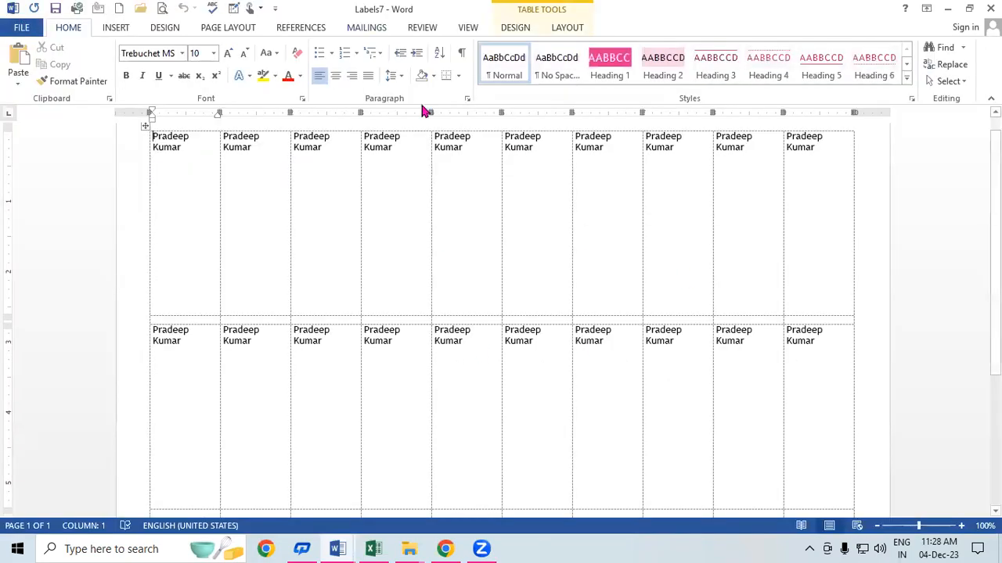
left_click(222, 27)
left_click(158, 26)
left_click(221, 27)
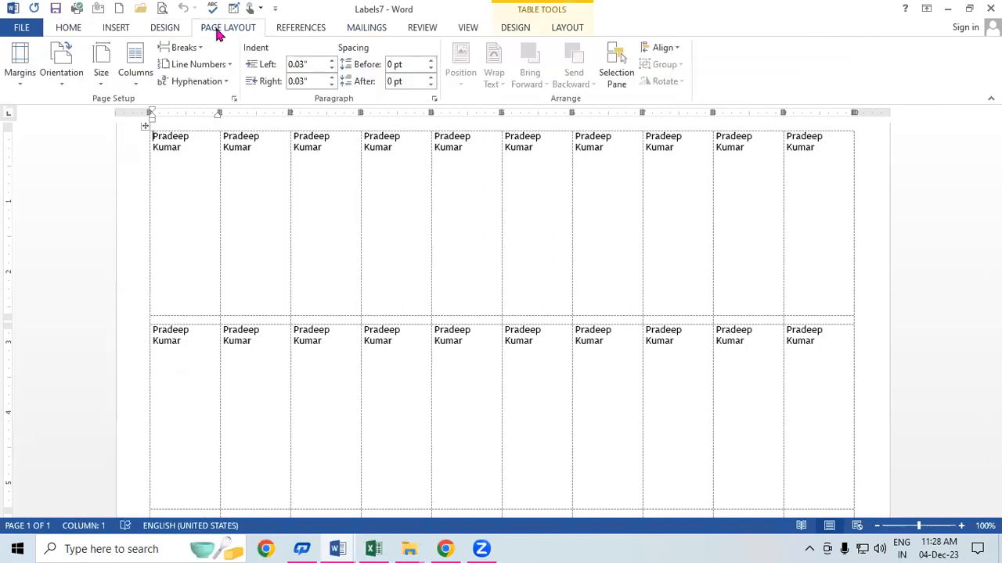
left_click(75, 76)
left_click(100, 105)
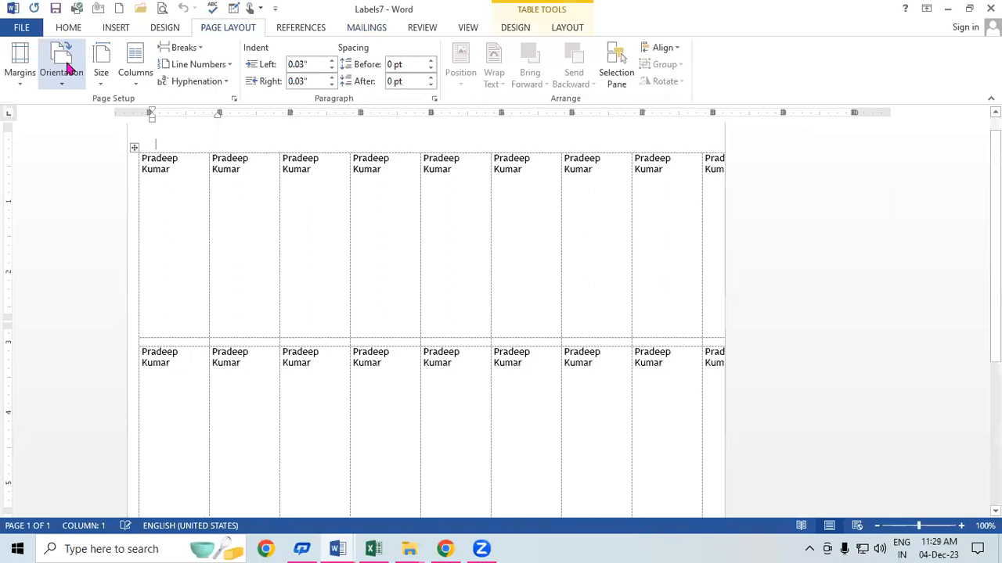
left_click(101, 72)
left_click(61, 75)
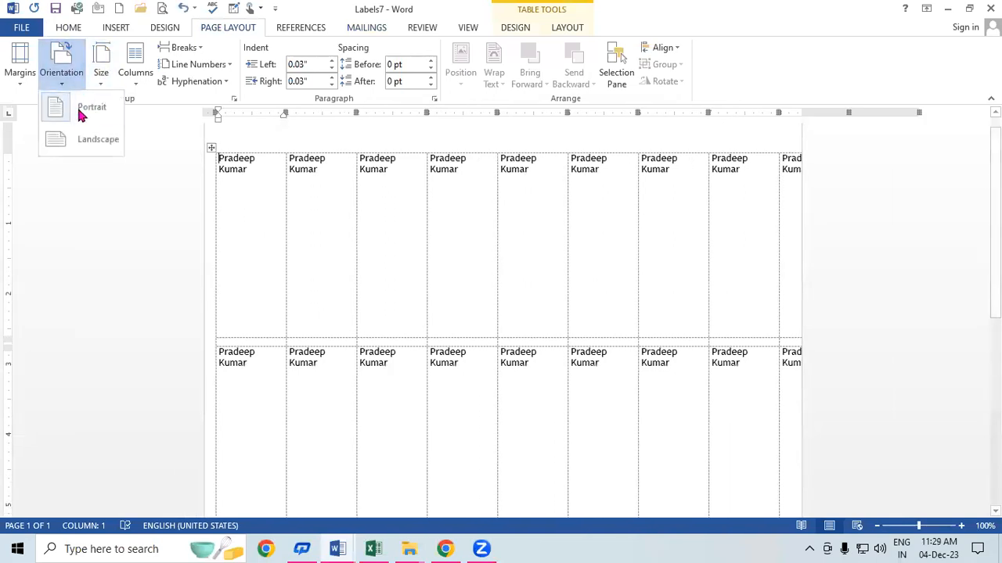
left_click(95, 139)
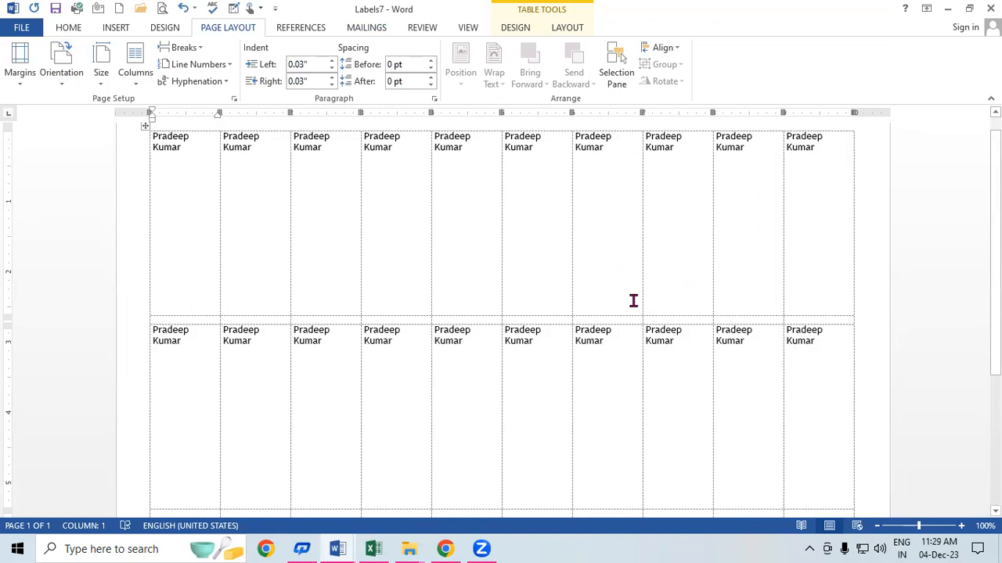
key("ctrl+p")
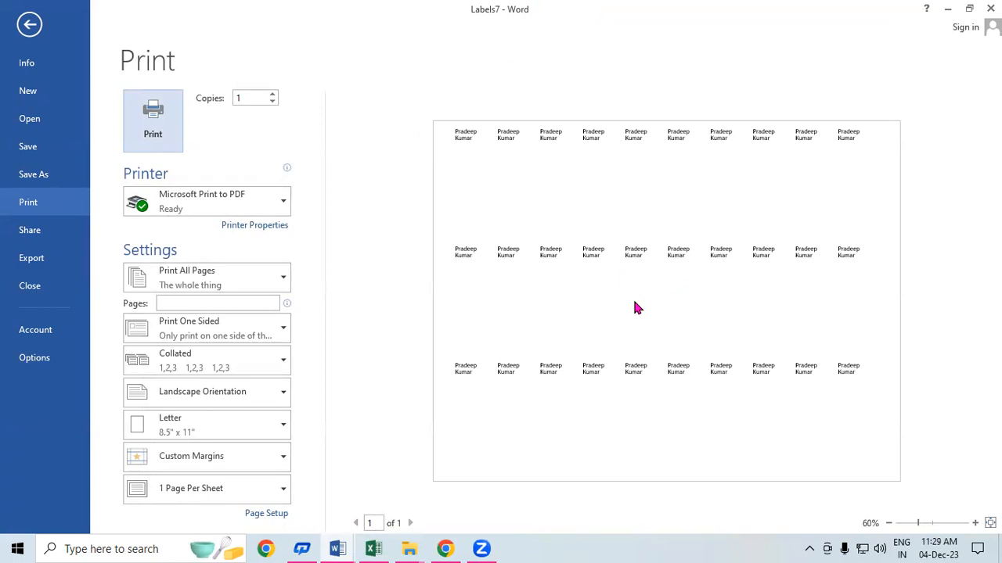
left_click(27, 26)
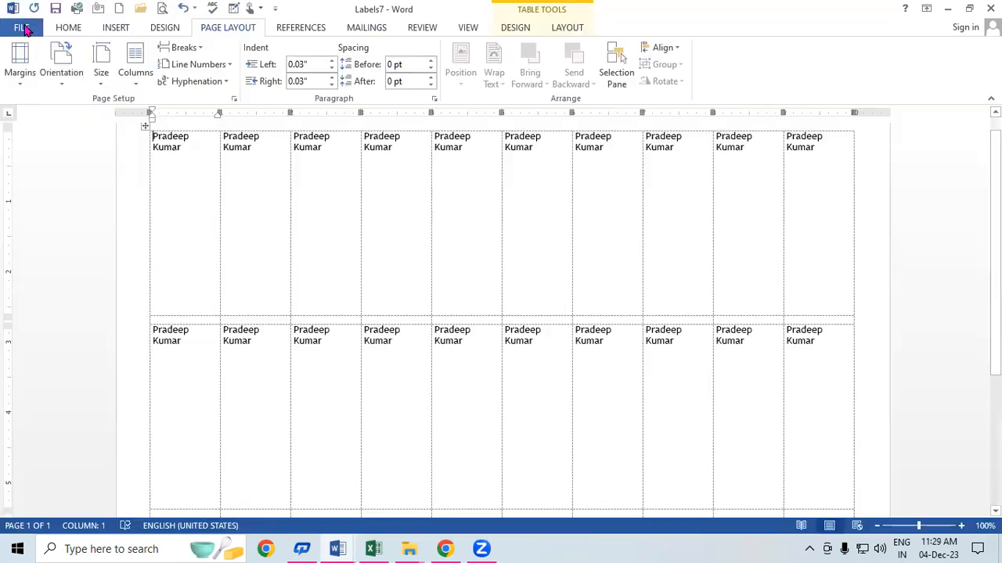
Step: Show the Mailings tools and open another blank document
left_click(368, 28)
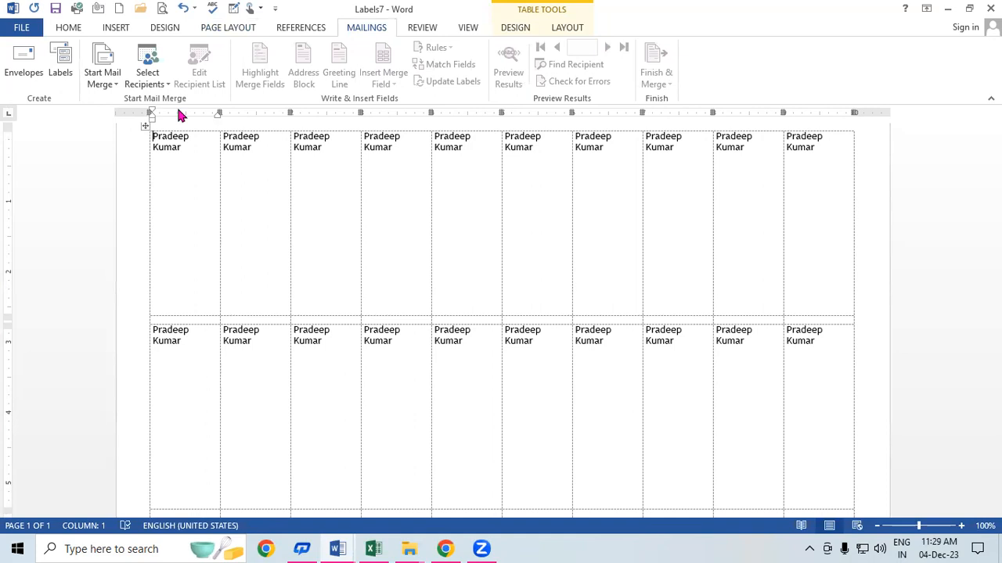
key("ctrl+n")
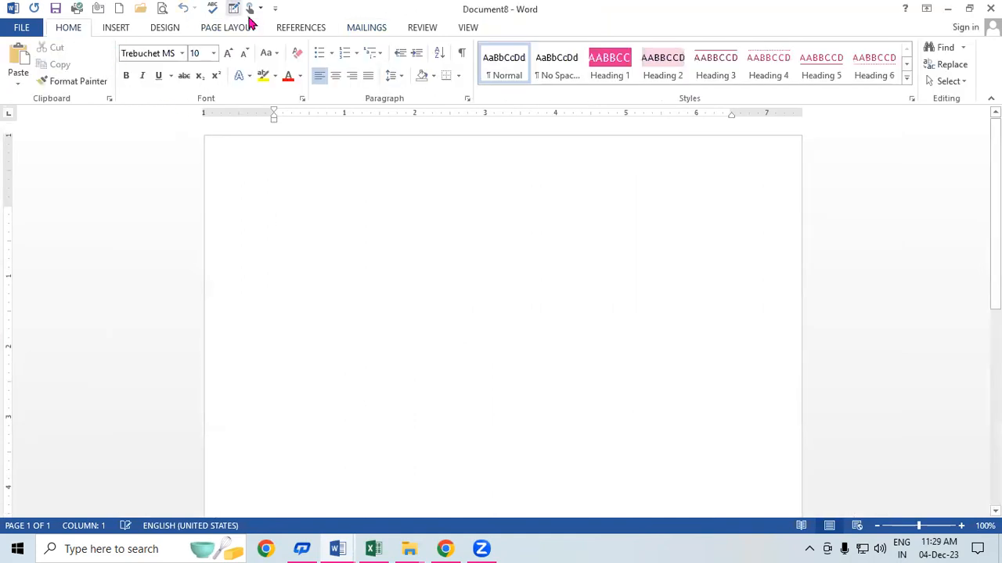
left_click(371, 30)
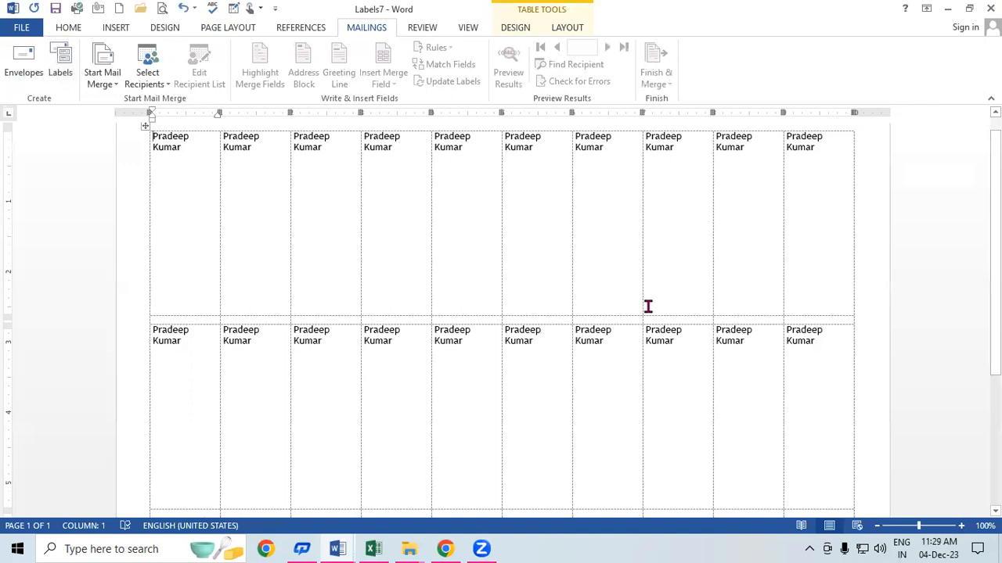
Step: Close Labels7, Document6, Labels5 and Document4 without saving, exiting Word
key("ctrl+w")
left_click(507, 302)
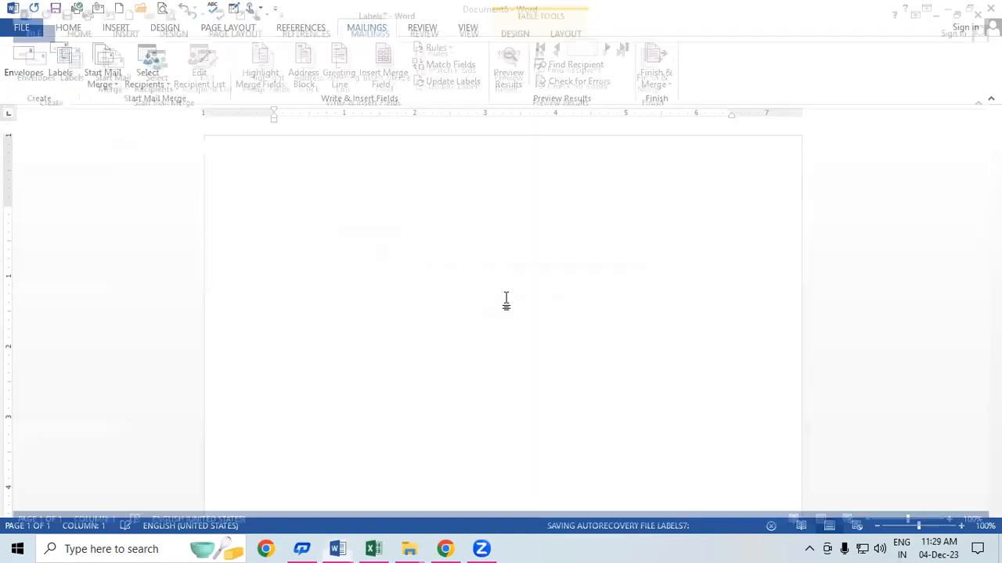
key("ctrl+w")
key("ctrl+w")
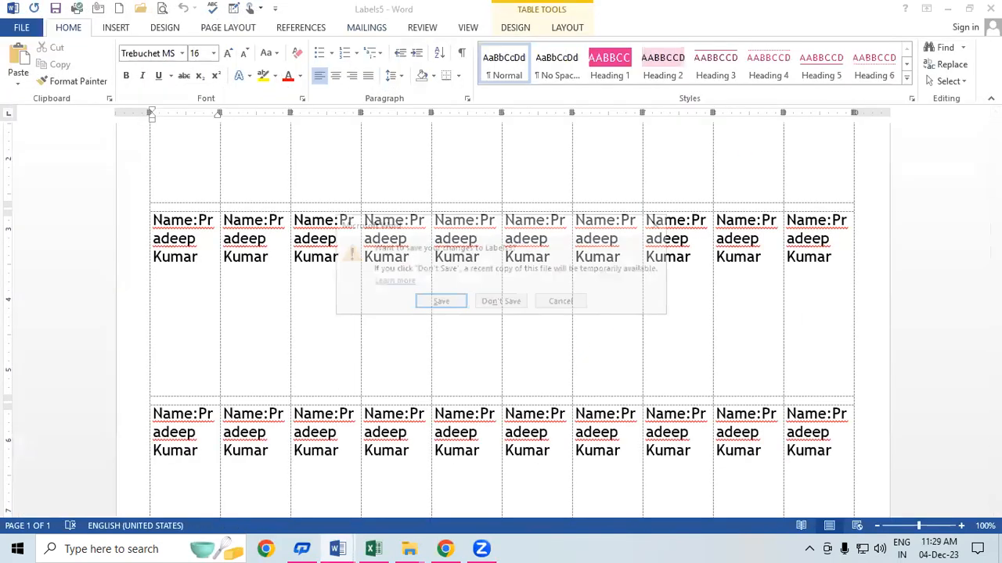
left_click(510, 303)
key("ctrl+w")
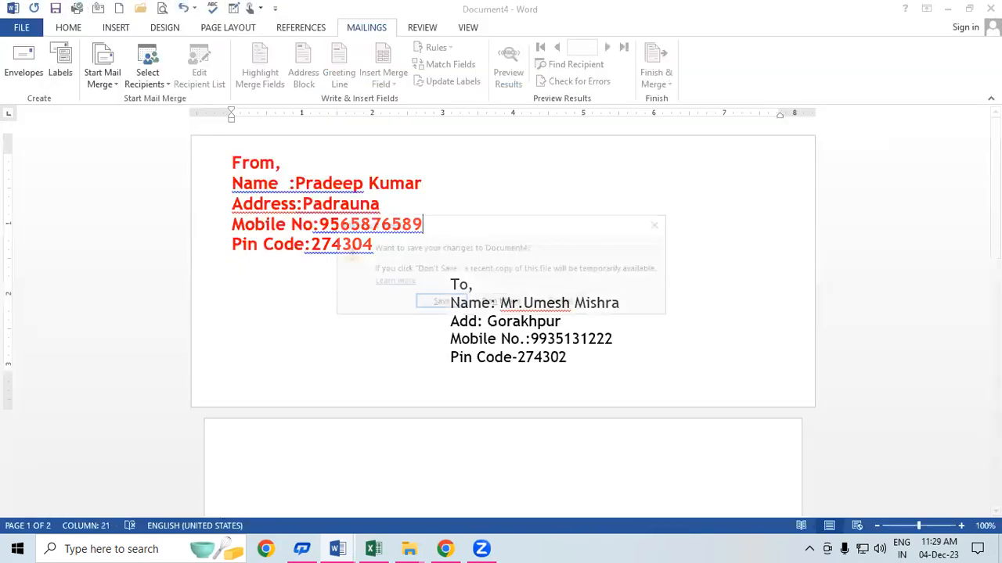
left_click(512, 302)
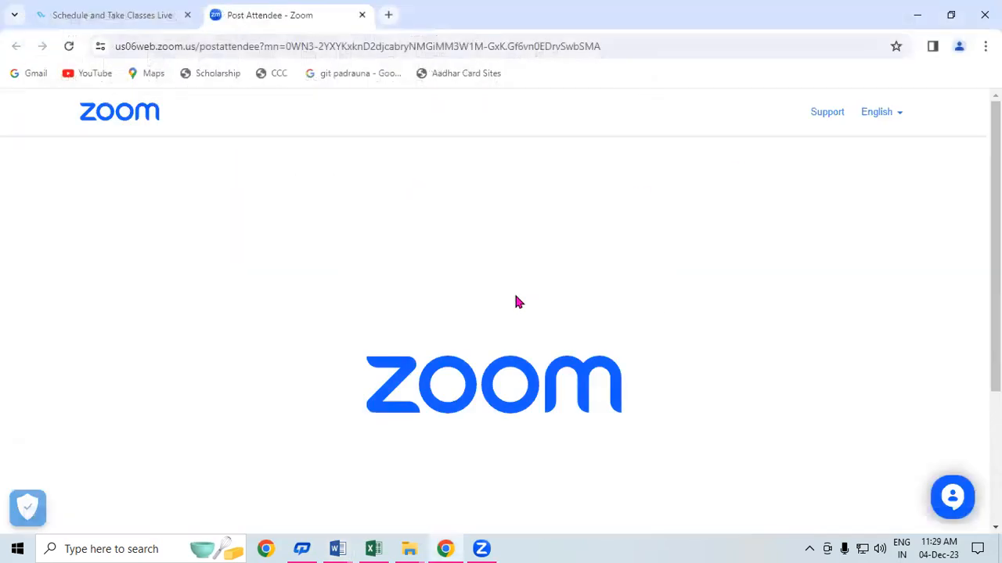
Step: Relaunch Word 2013 from the Run box and open a new blank document
key("super+r")
key("Return")
left_click(335, 219)
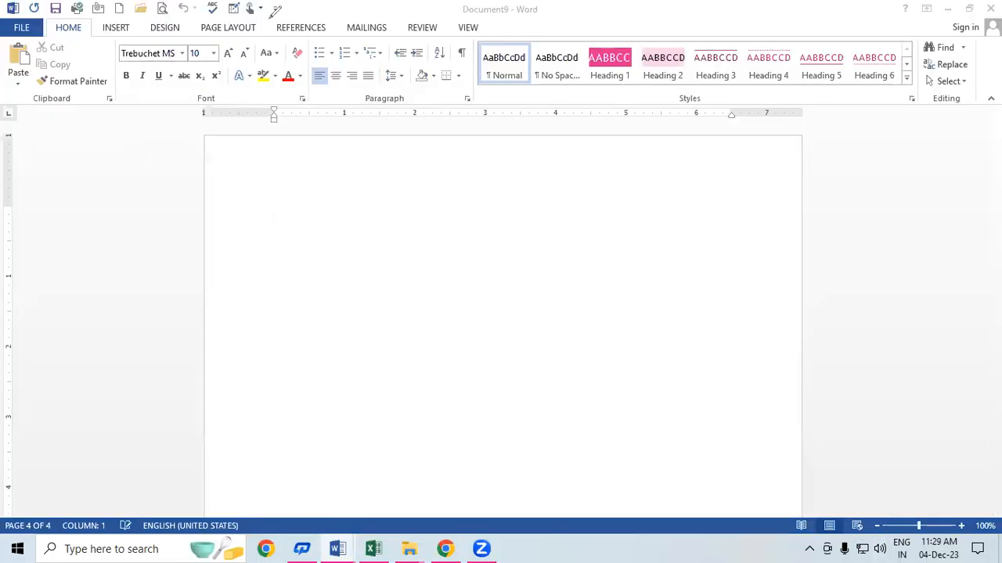
Step: Handwrite SBI in red ink and underline it
mouse_move(365, 222)
left_mouse_down()
mouse_move(376, 236)
mouse_move(371, 263)
left_mouse_up()
mouse_move(398, 206)
left_mouse_down()
mouse_move(408, 199)
mouse_move(436, 217)
mouse_move(407, 239)
left_mouse_up()
left_click_drag(442, 186, 459, 222)
left_click_drag(430, 191, 452, 183)
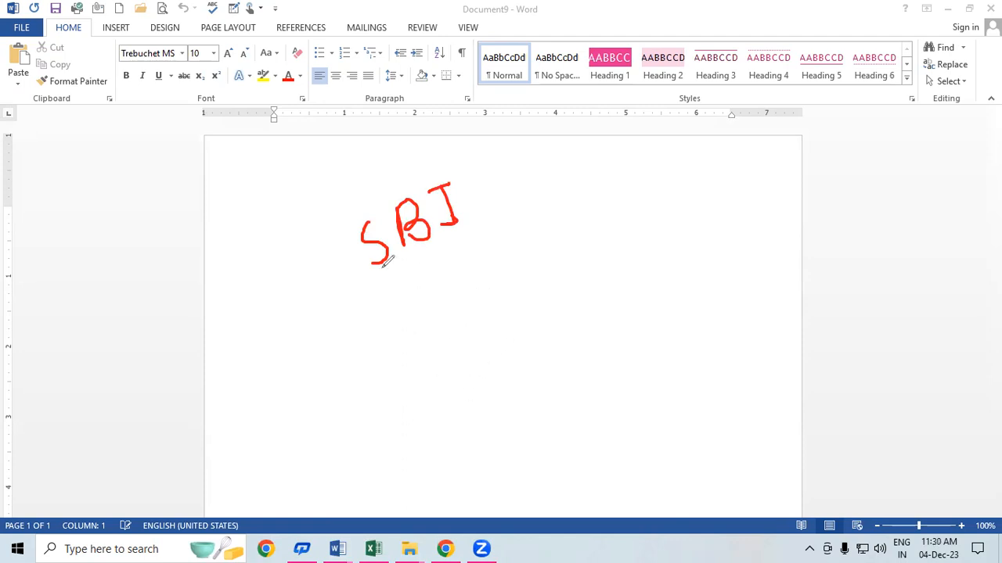
left_click_drag(382, 267, 480, 221)
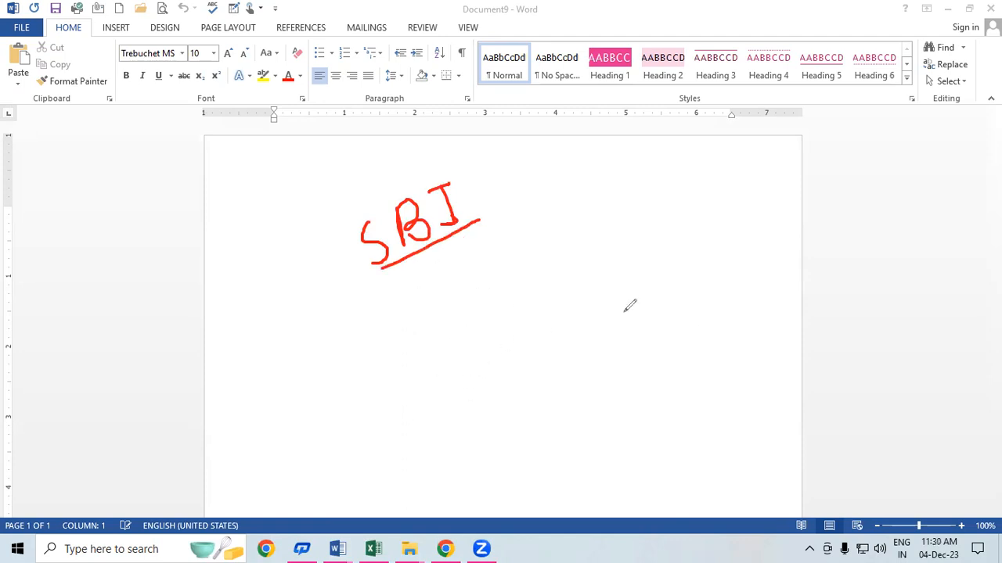
Step: Draw a circled 14 and, below it, a circled 1
left_click_drag(532, 244, 545, 270)
mouse_move(563, 225)
left_mouse_down()
mouse_move(592, 252)
mouse_move(585, 270)
left_mouse_up()
mouse_move(583, 224)
left_mouse_down()
mouse_move(590, 301)
mouse_move(523, 241)
mouse_move(581, 227)
left_mouse_up()
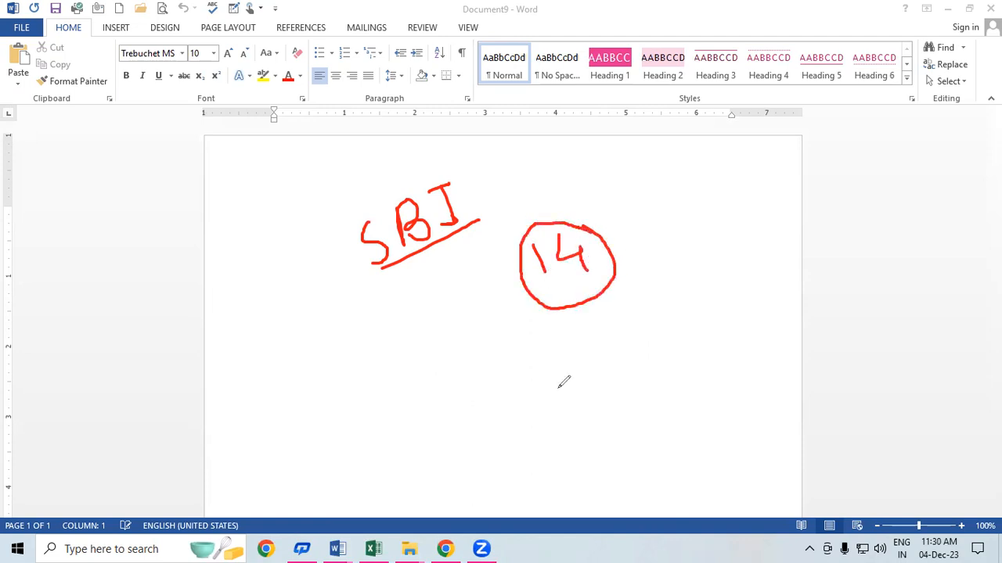
left_click_drag(625, 320, 640, 342)
mouse_move(644, 303)
left_mouse_down()
mouse_move(670, 336)
mouse_move(608, 302)
mouse_move(651, 312)
mouse_move(678, 292)
mouse_move(700, 296)
mouse_move(704, 259)
mouse_move(723, 284)
mouse_move(687, 306)
left_mouse_up()
Step: Write B.M in red to the right of the circled numbers
left_click(730, 275)
mouse_move(735, 250)
left_mouse_down()
mouse_move(746, 274)
mouse_move(757, 244)
mouse_move(767, 274)
left_mouse_up()
left_click(766, 252)
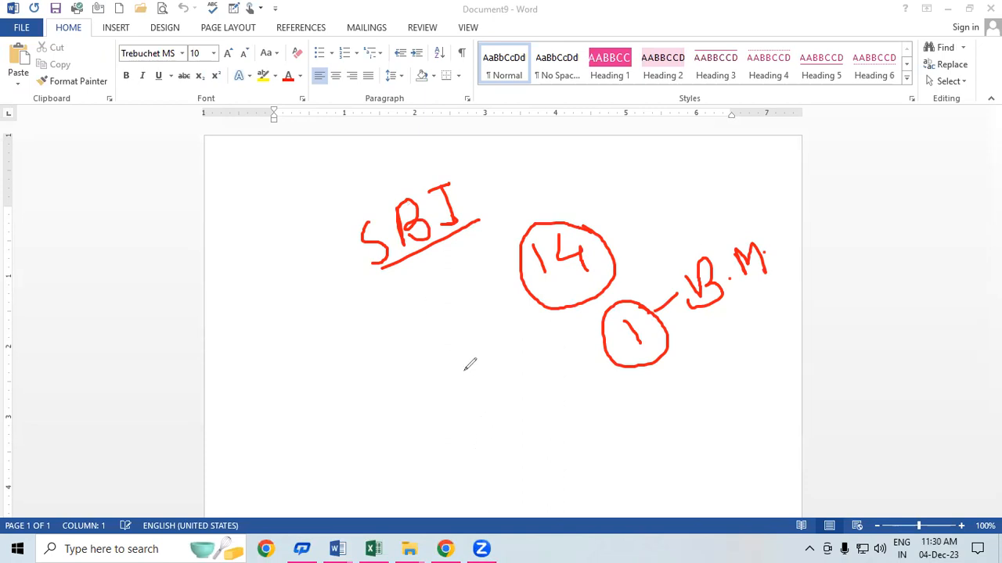
Step: Draw an equals sign under B.M, link it to the circled 1, and strike through the 1
mouse_move(712, 351)
left_mouse_down()
mouse_move(735, 328)
mouse_move(737, 338)
left_mouse_up()
mouse_move(645, 352)
left_mouse_down()
mouse_move(715, 320)
mouse_move(729, 296)
left_mouse_up()
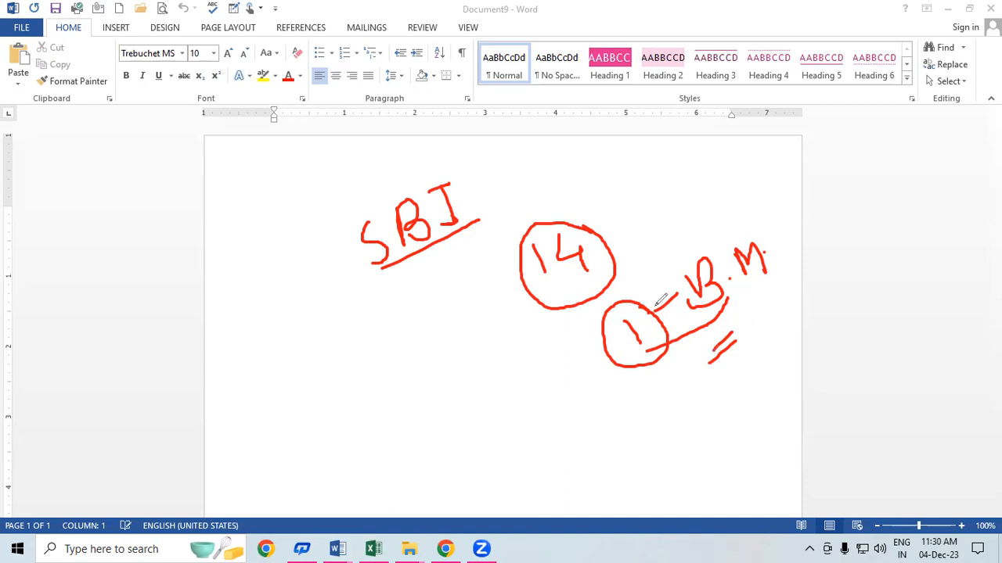
mouse_move(635, 335)
left_mouse_down()
mouse_move(612, 369)
mouse_move(597, 358)
left_mouse_up()
Step: Draw a second red equals sign further right and refocus the Word window
left_click_drag(759, 319, 782, 303)
left_click_drag(757, 342, 776, 334)
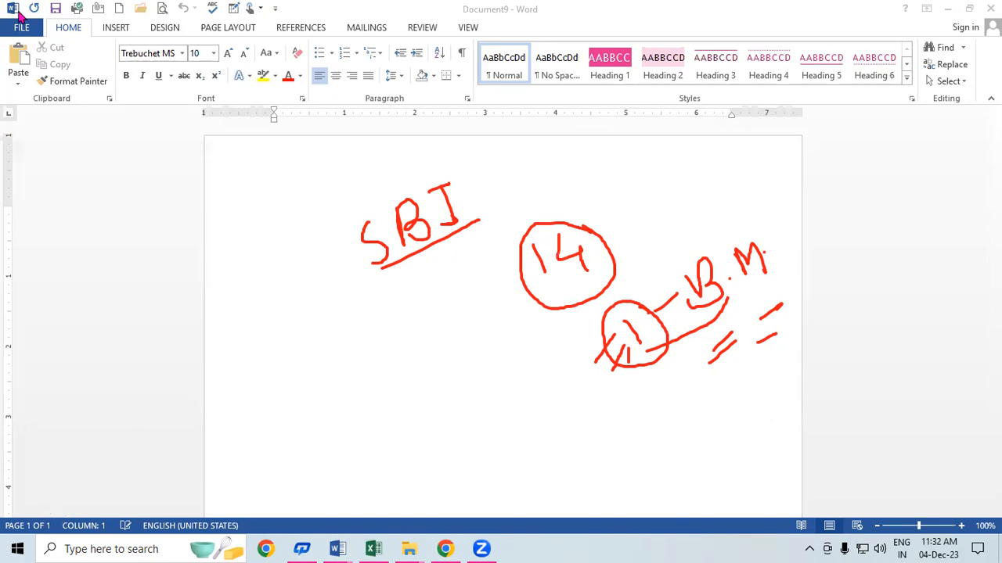
left_click(357, 26)
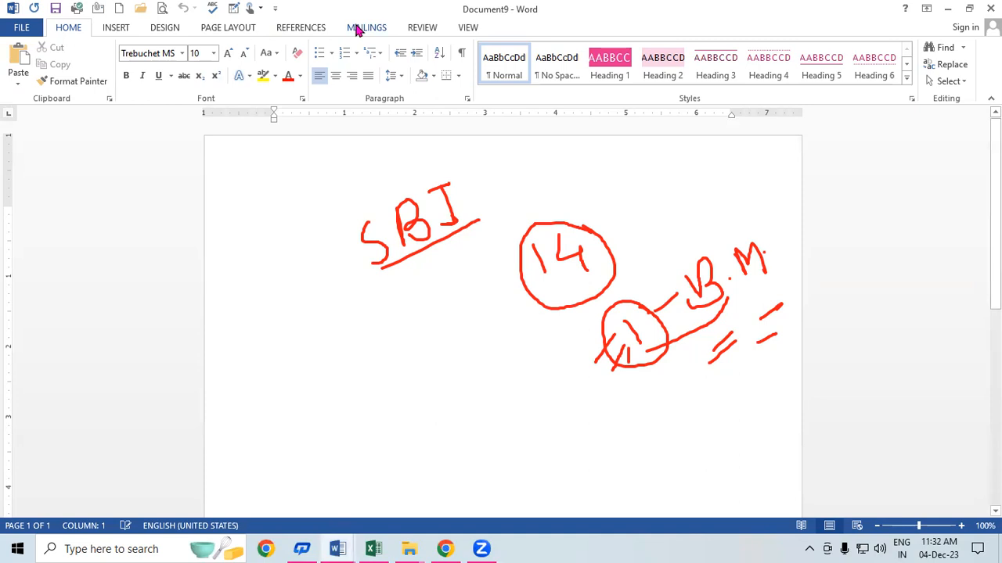
Step: From the Mailings tab, set Letters as Document9's mail merge type
left_click(357, 28)
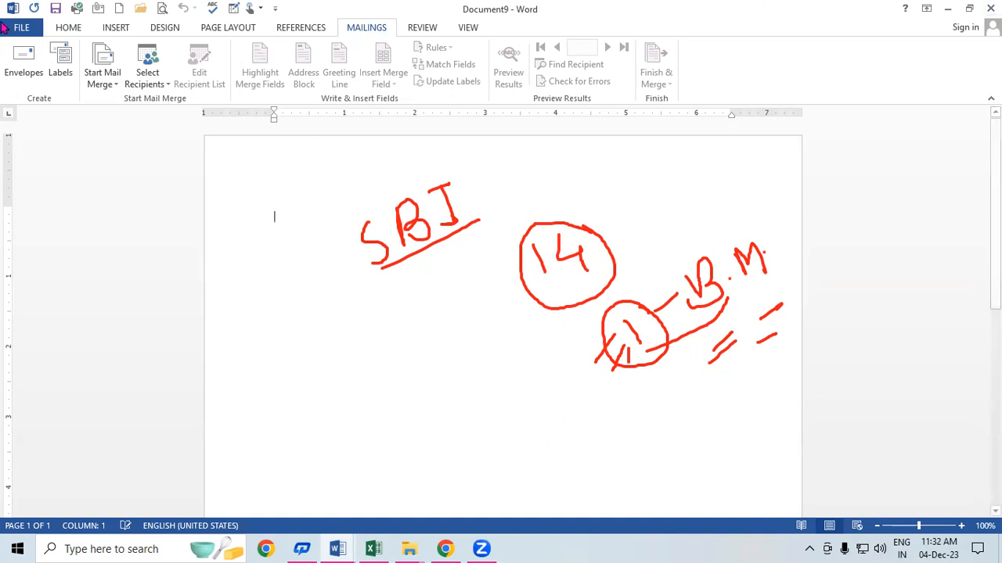
left_click(102, 81)
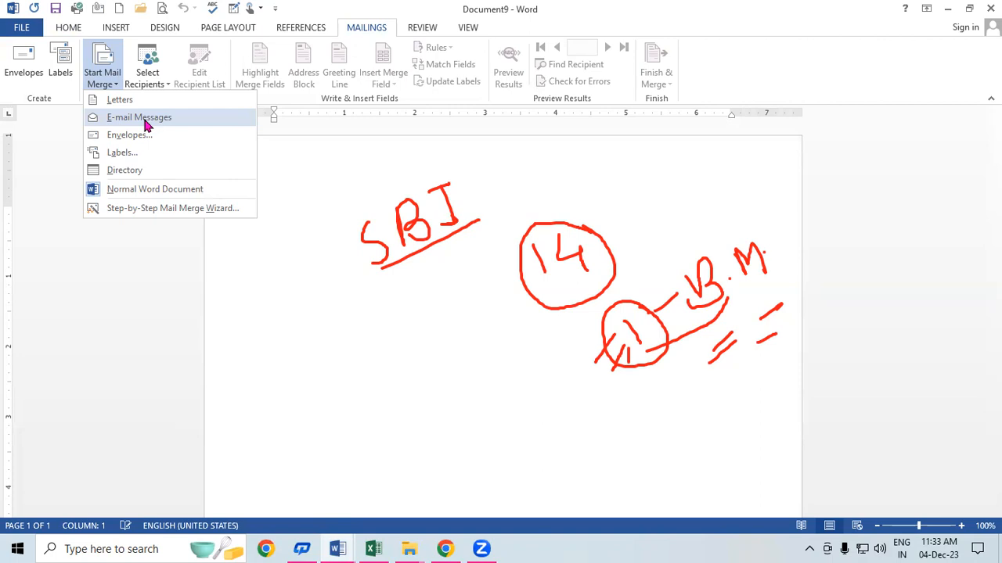
left_click(164, 101)
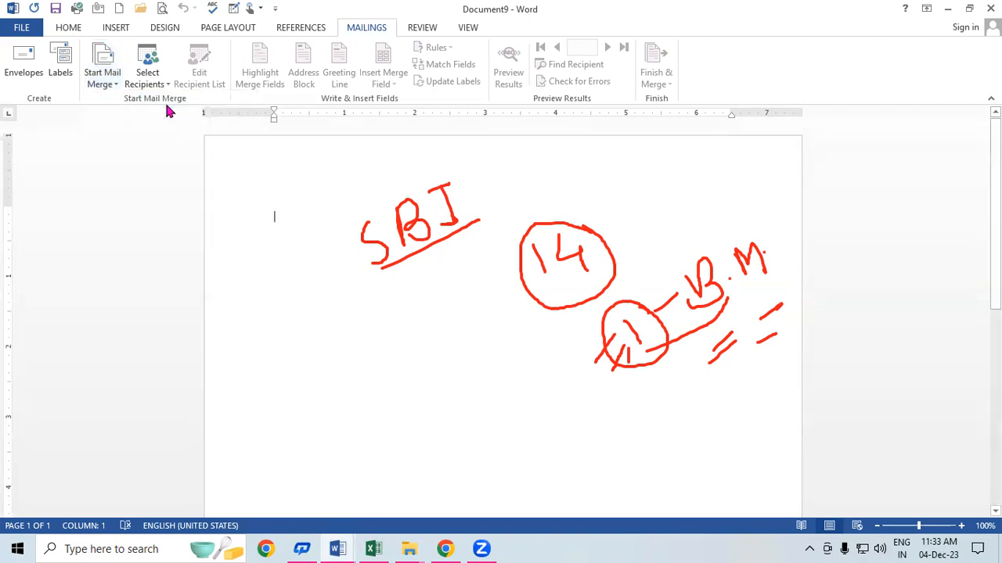
left_click(103, 71)
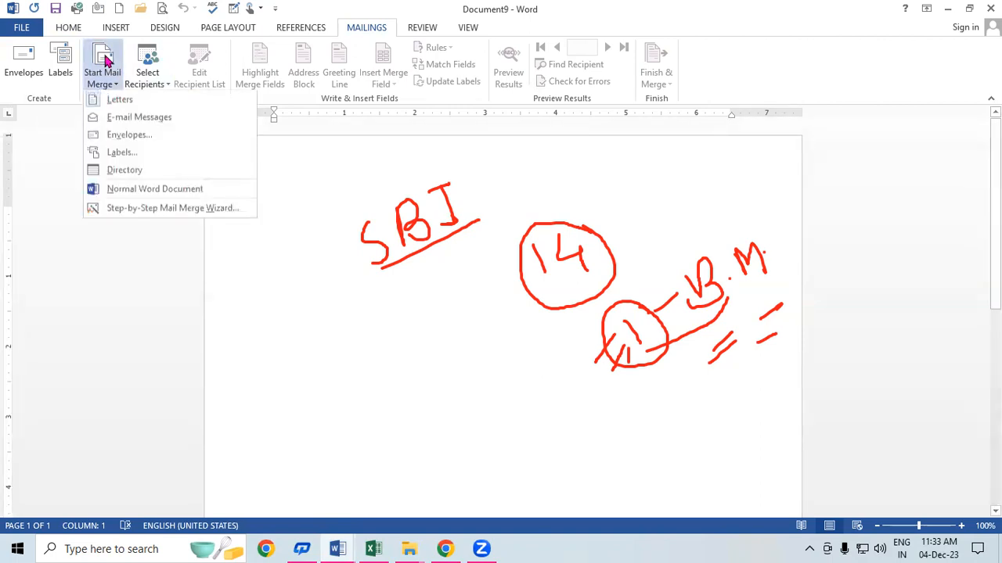
left_click(166, 101)
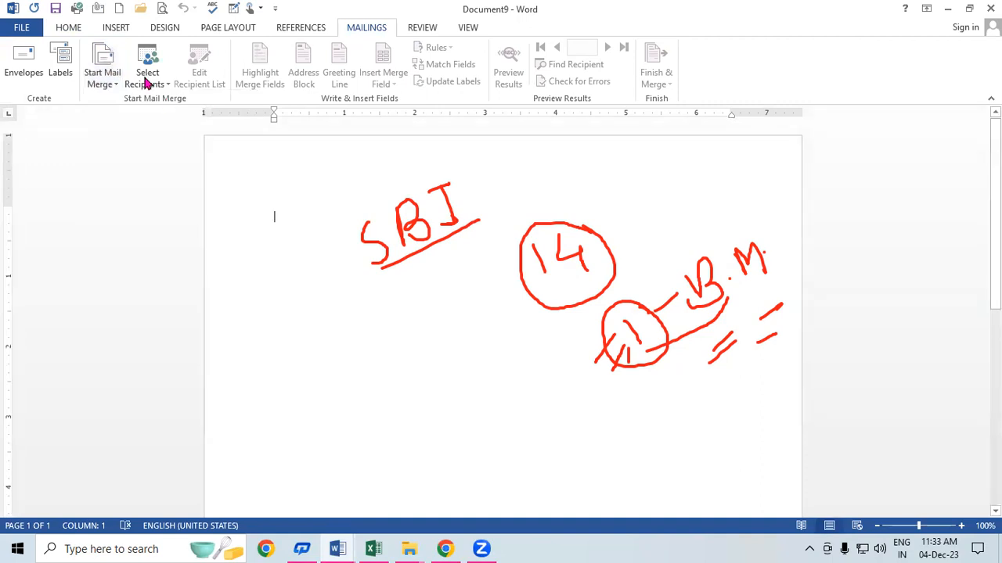
left_click(149, 69)
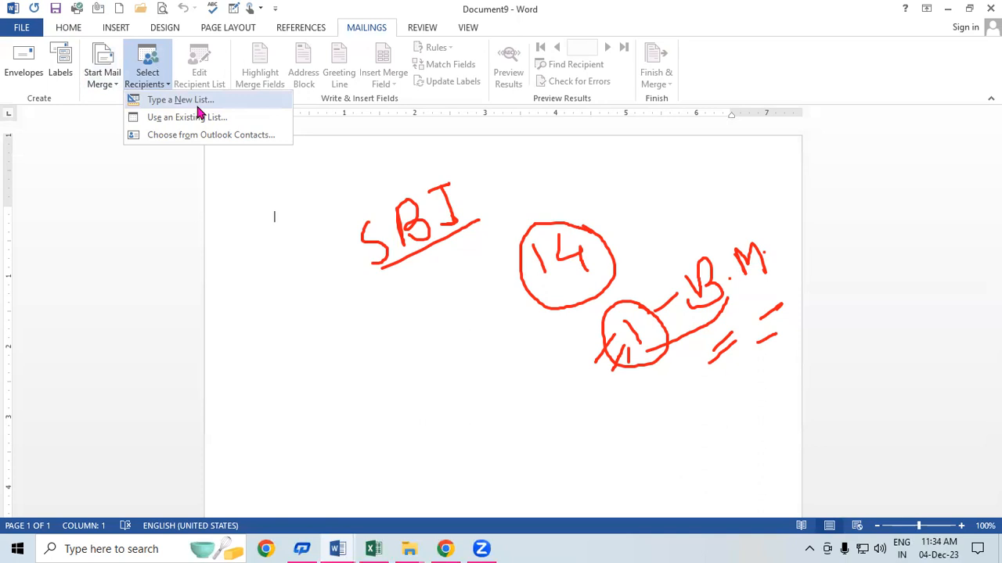
Step: Close the New Address List and Document1 without saving, then erase all red annotations
left_click(188, 100)
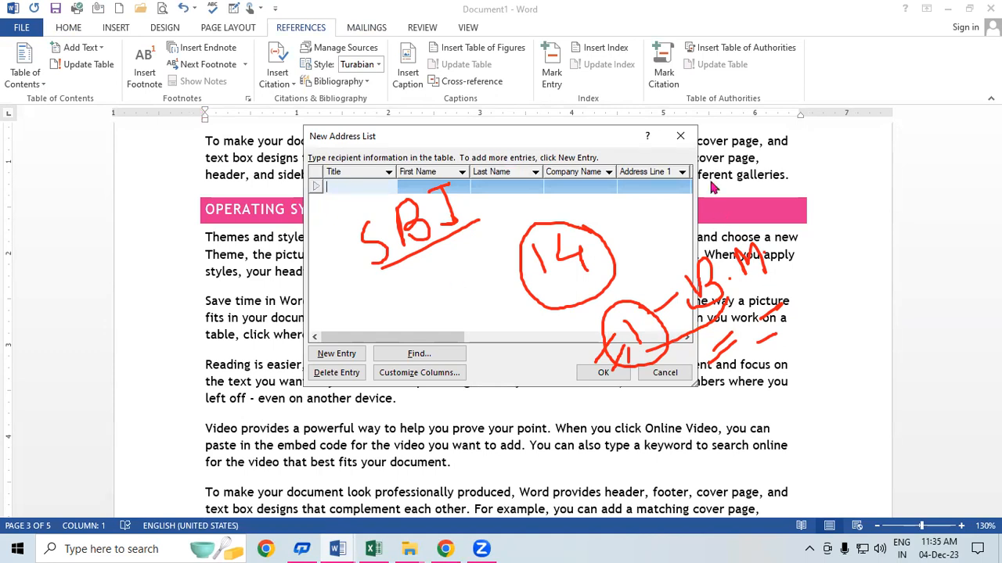
left_click(680, 136)
left_click(990, 9)
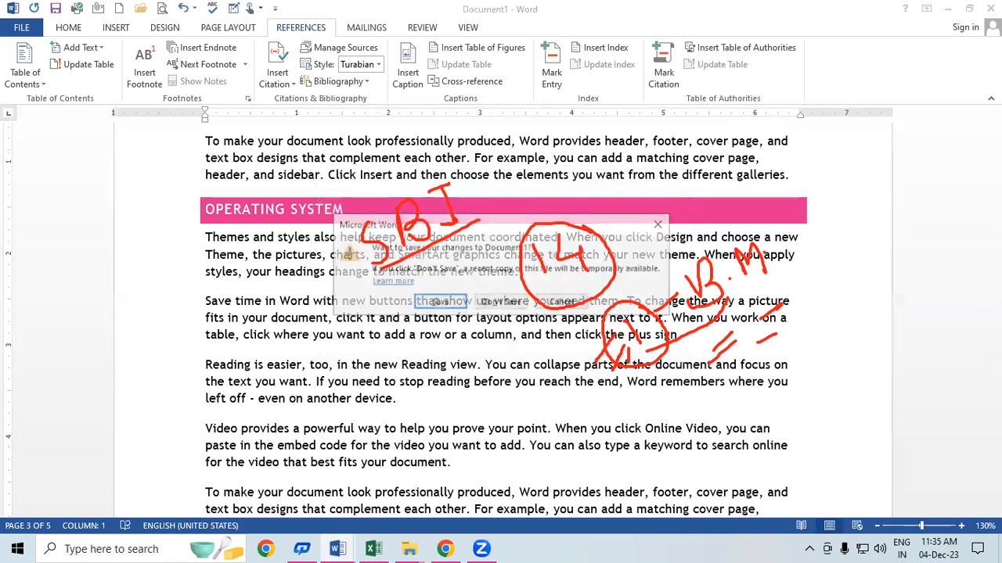
left_click(504, 304)
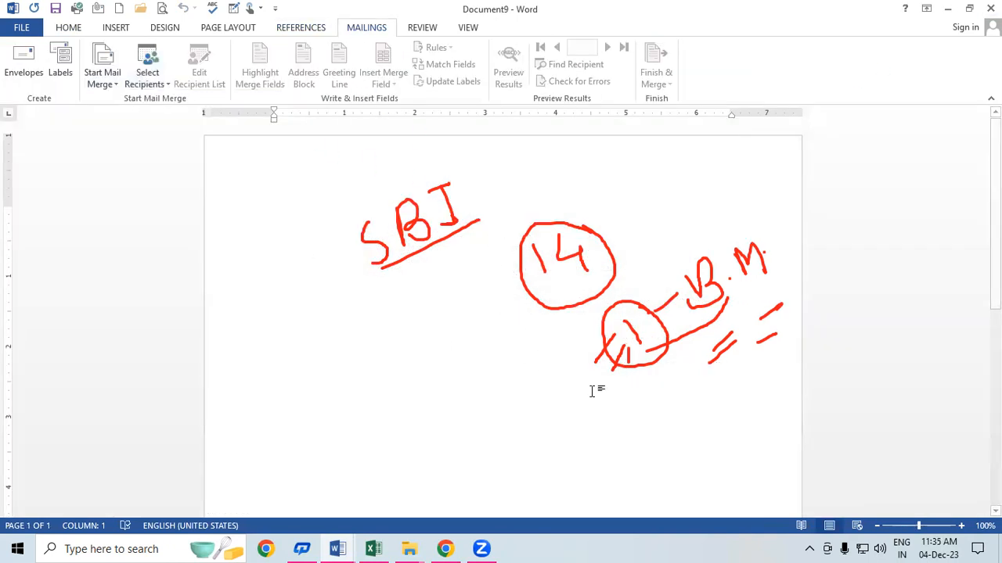
left_click(864, 529)
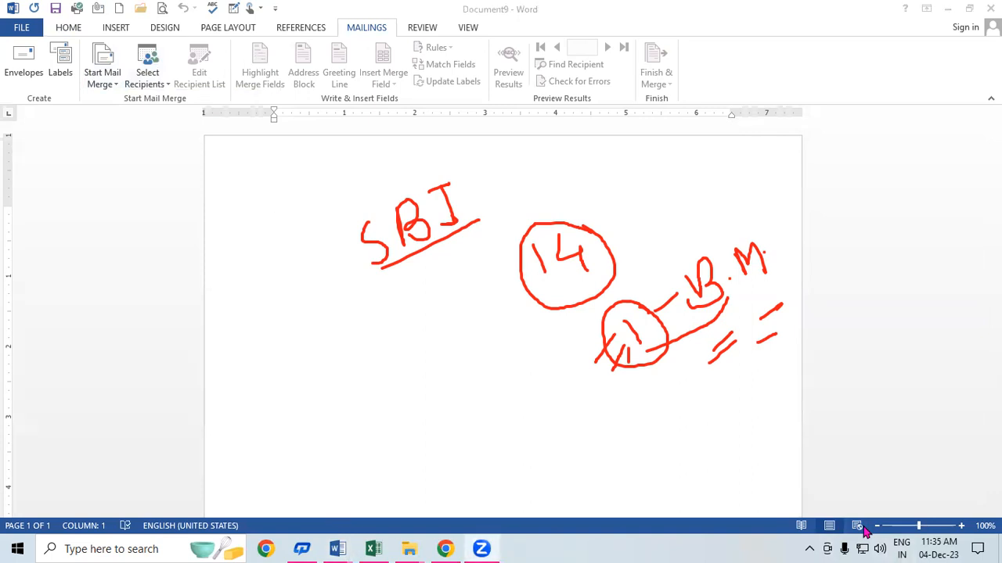
left_click(864, 532)
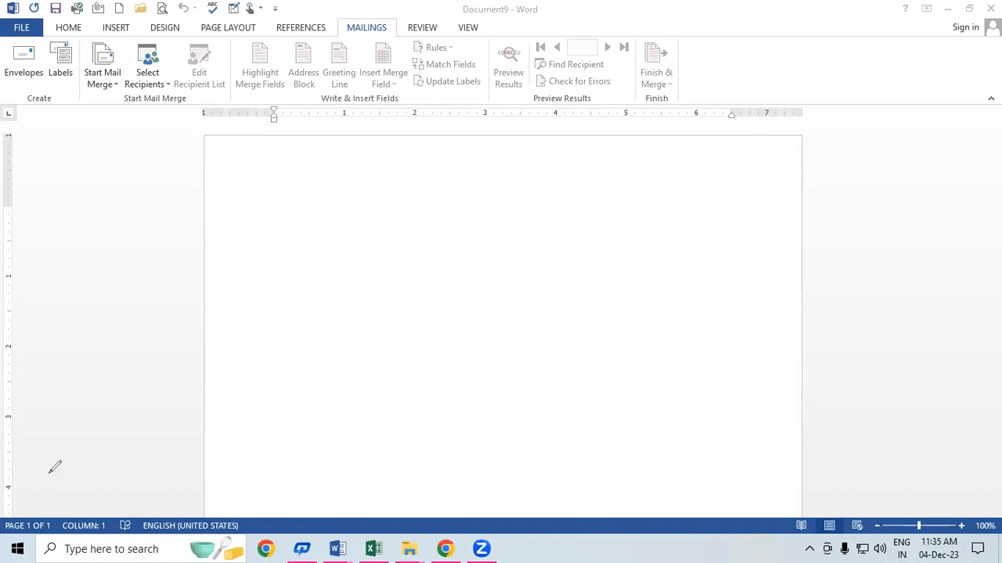
Step: Choose Letters as the merge type and start typing a new recipient list
left_click(150, 61)
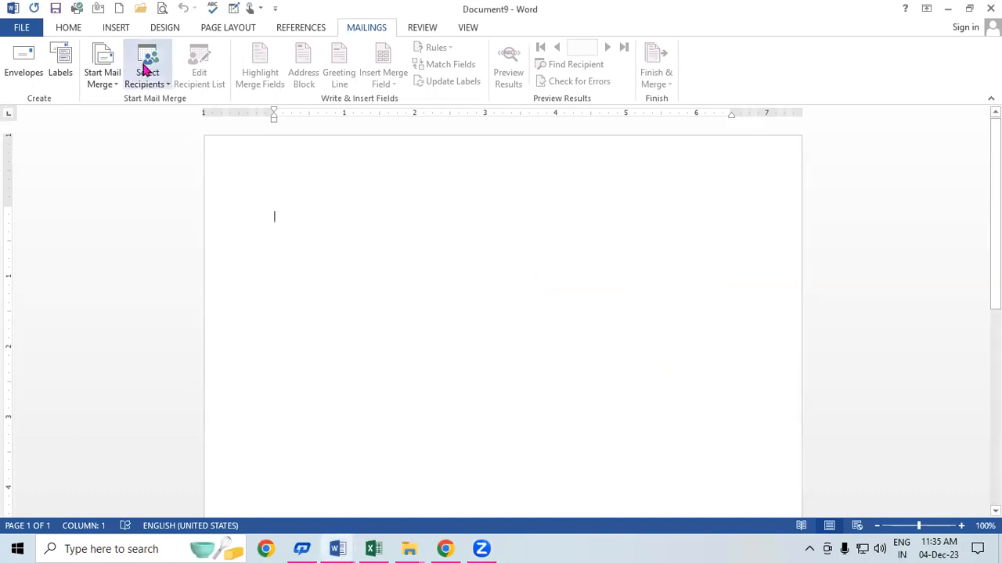
left_click(90, 83)
left_click(133, 101)
left_click(150, 85)
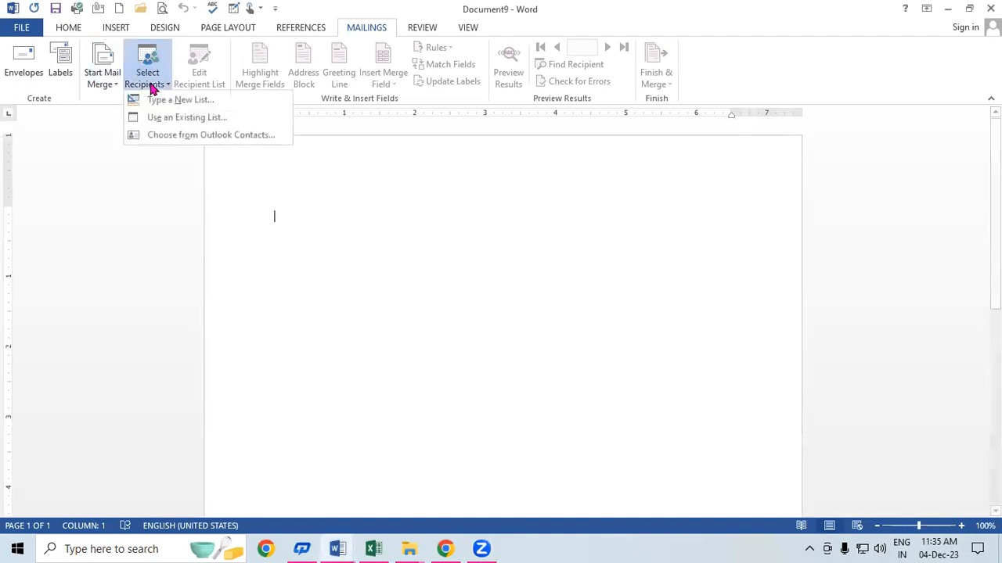
left_click(209, 103)
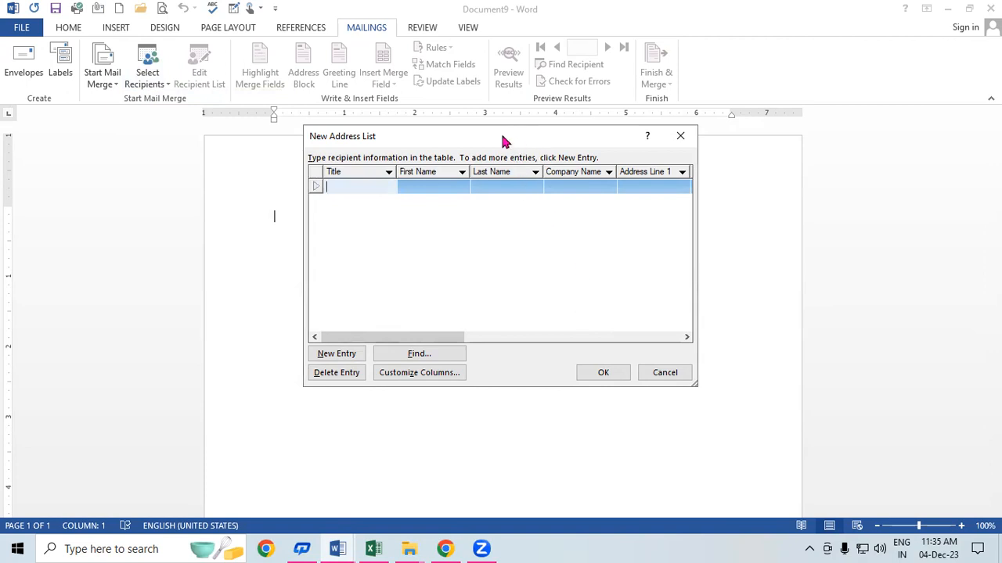
Step: Reposition and widen the New Address List window to reveal columns through E-mail Address
left_click_drag(503, 138, 253, 116)
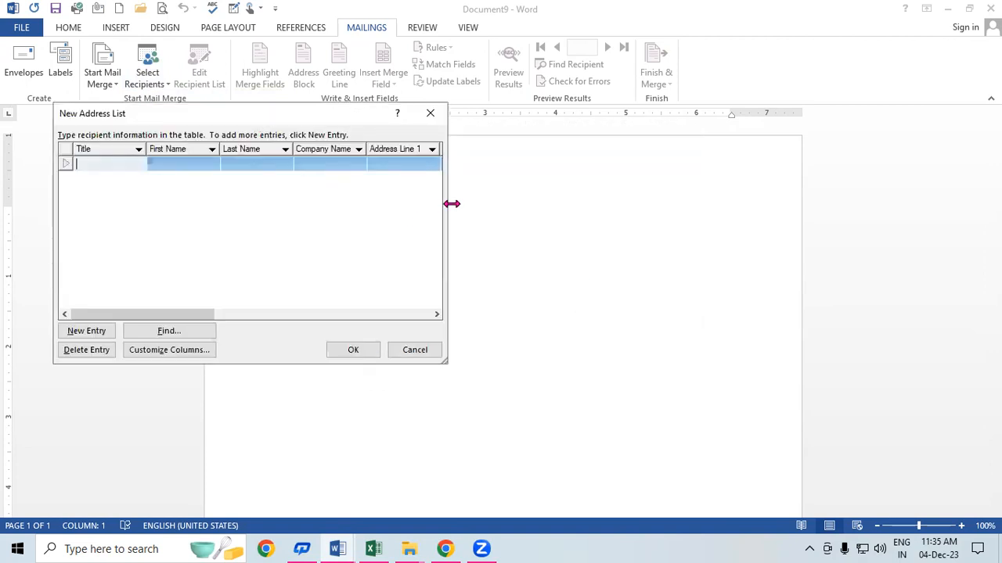
left_click_drag(452, 203, 975, 205)
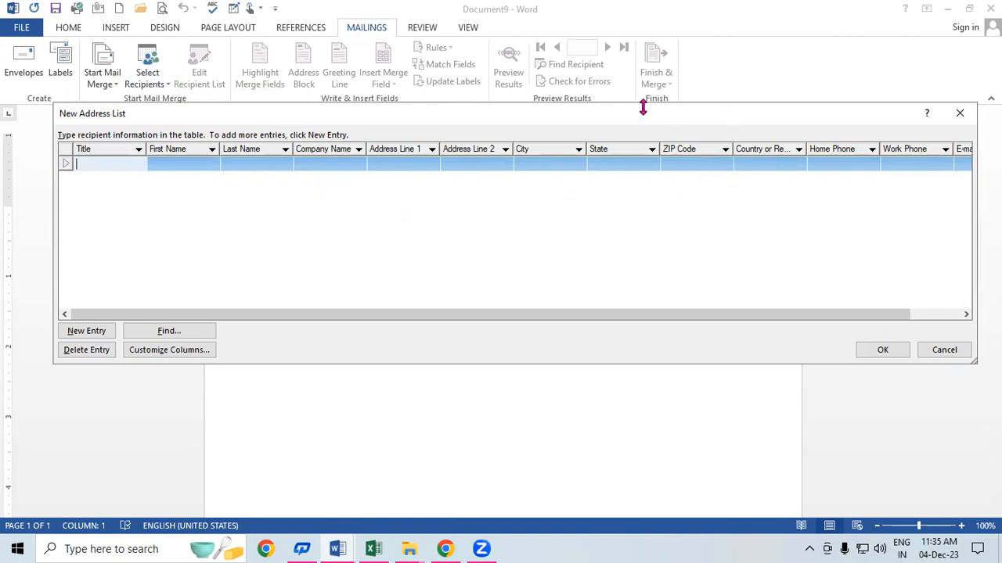
left_click_drag(700, 122, 569, 134)
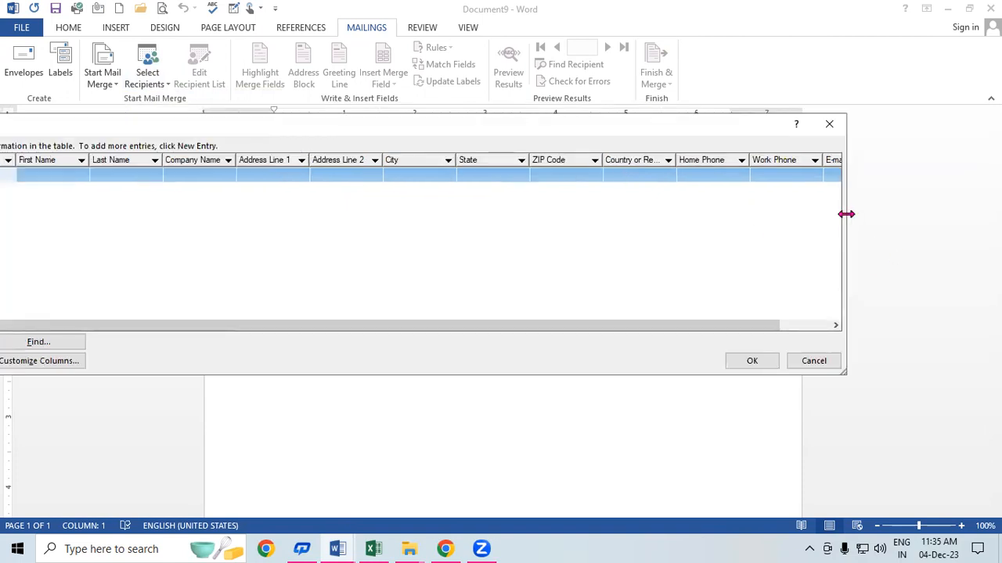
left_click_drag(847, 211, 929, 211)
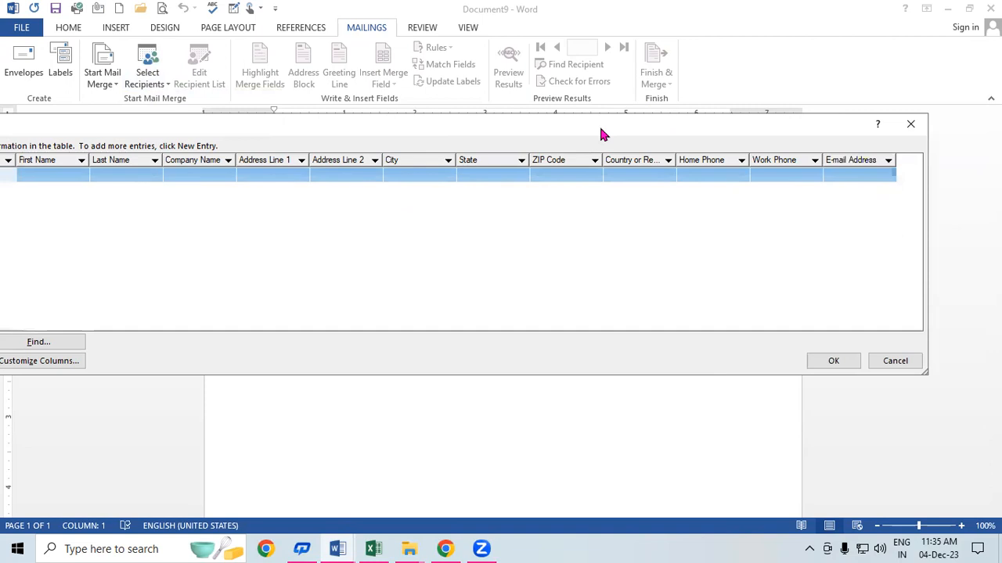
left_click_drag(603, 134, 683, 145)
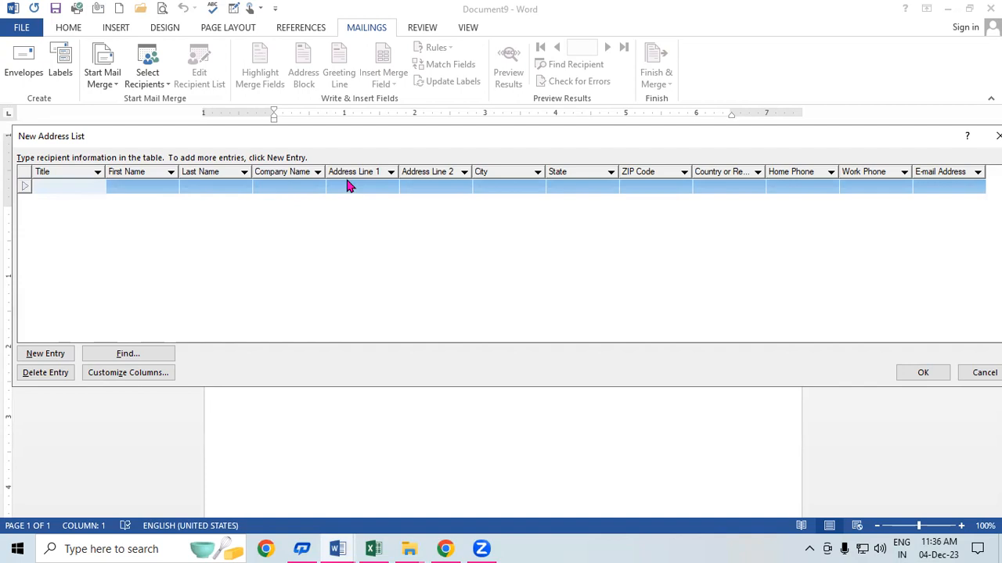
Step: Open the field customization and delete the Address Line 1 and Address Line 2 fields
left_click(136, 378)
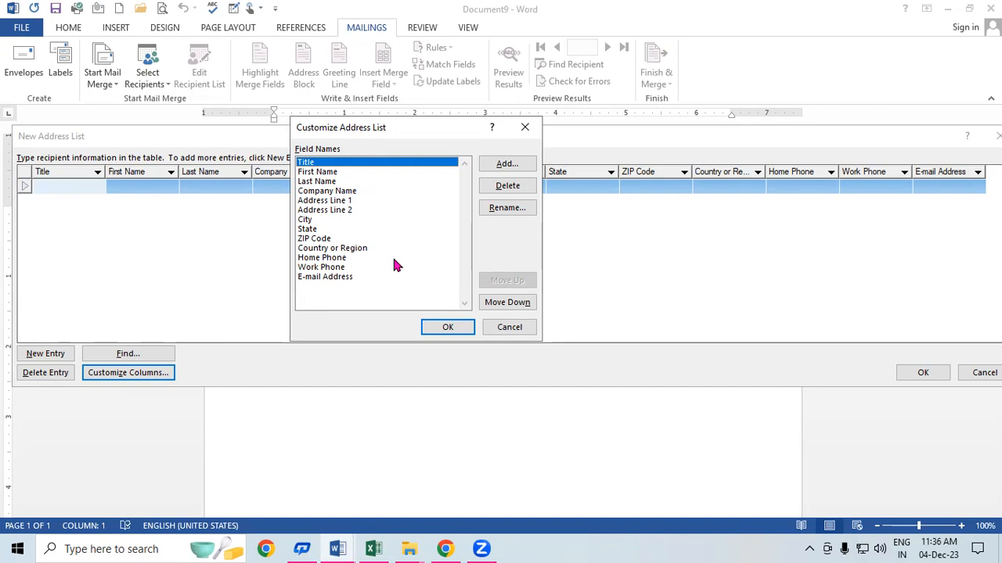
left_click(326, 201)
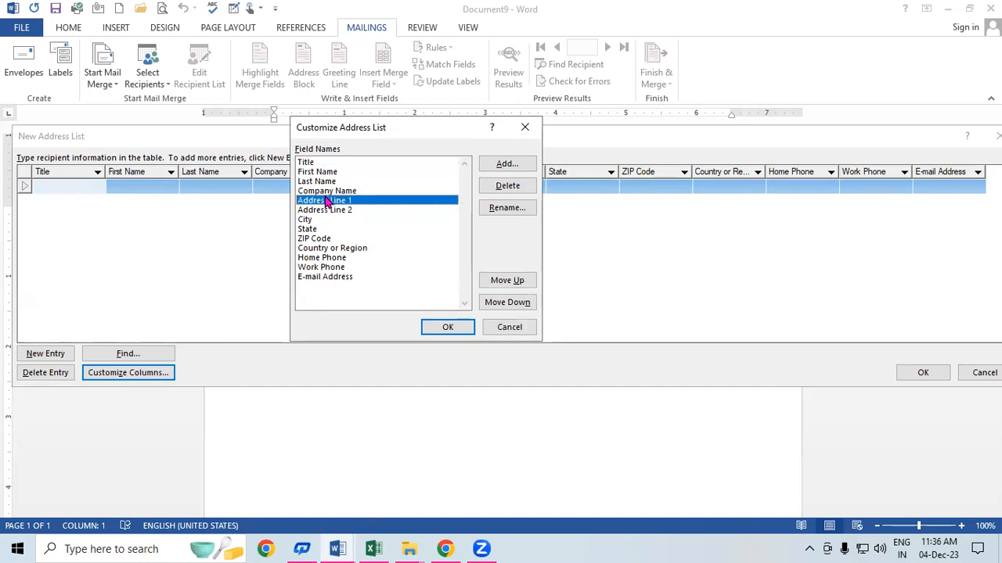
left_click(510, 189)
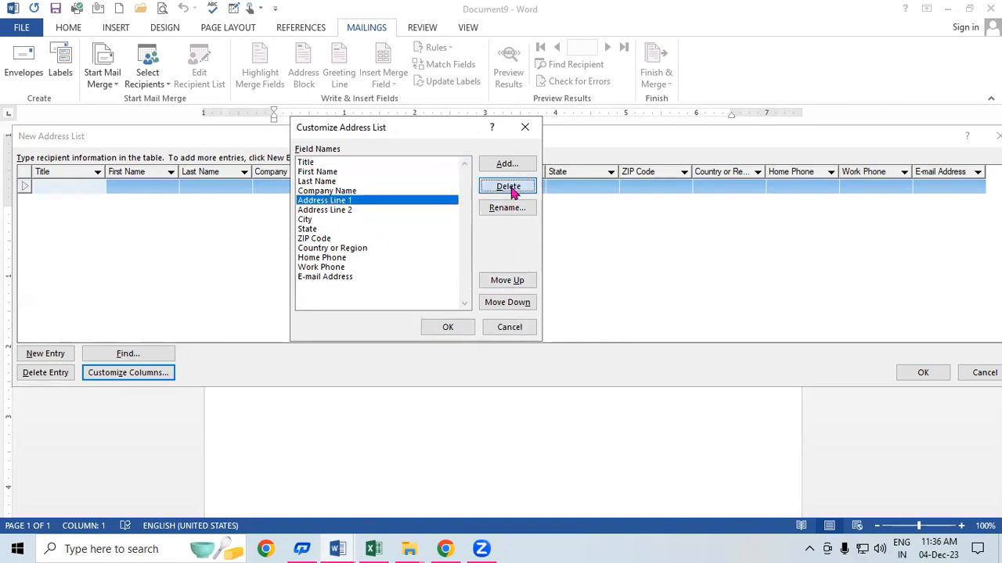
left_click(498, 316)
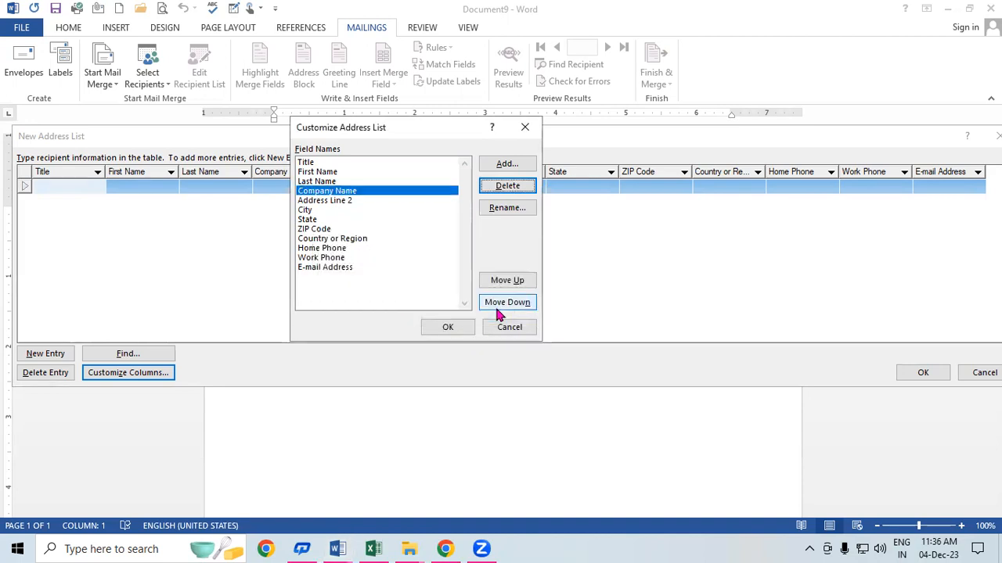
left_click(352, 203)
left_click(524, 198)
left_click(475, 317)
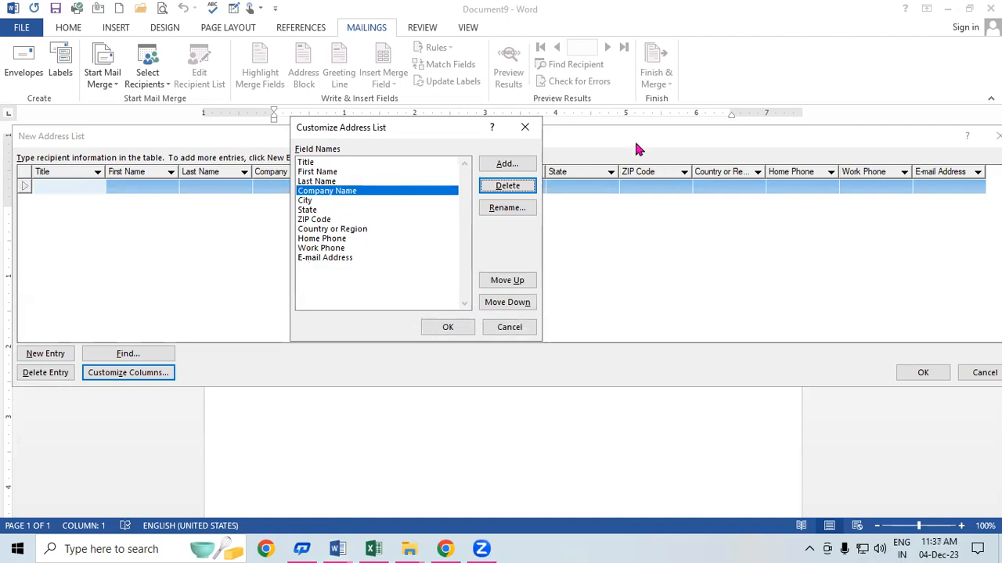
left_click_drag(404, 132, 493, 133)
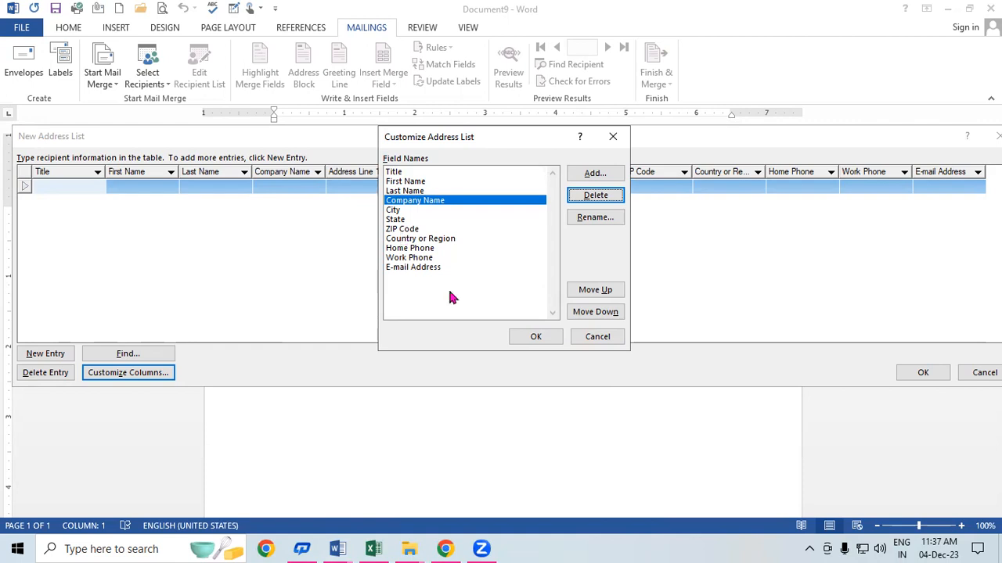
Step: Add an 'Address' field between Company Name and City, then select ZIP Code
left_click(603, 176)
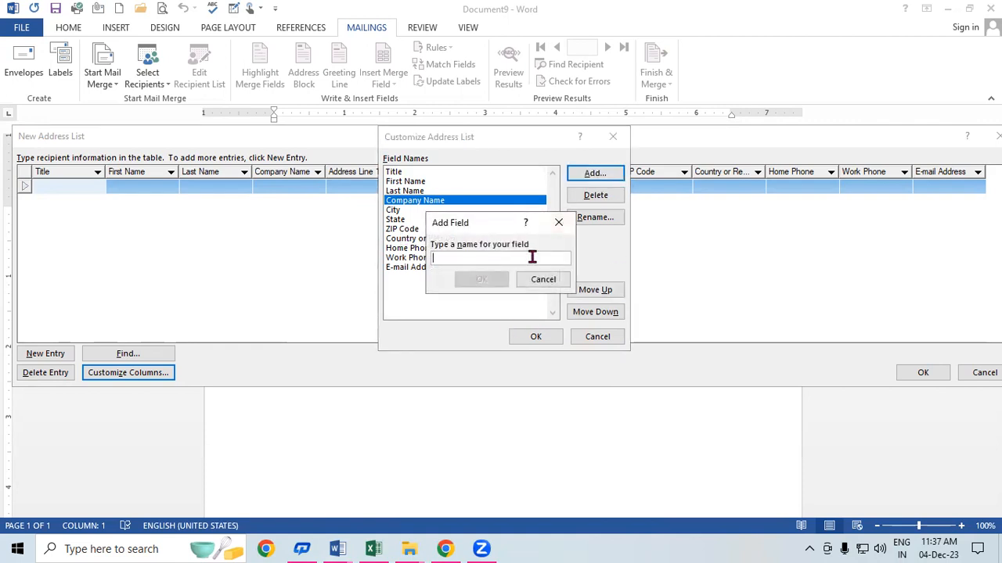
type("Address")
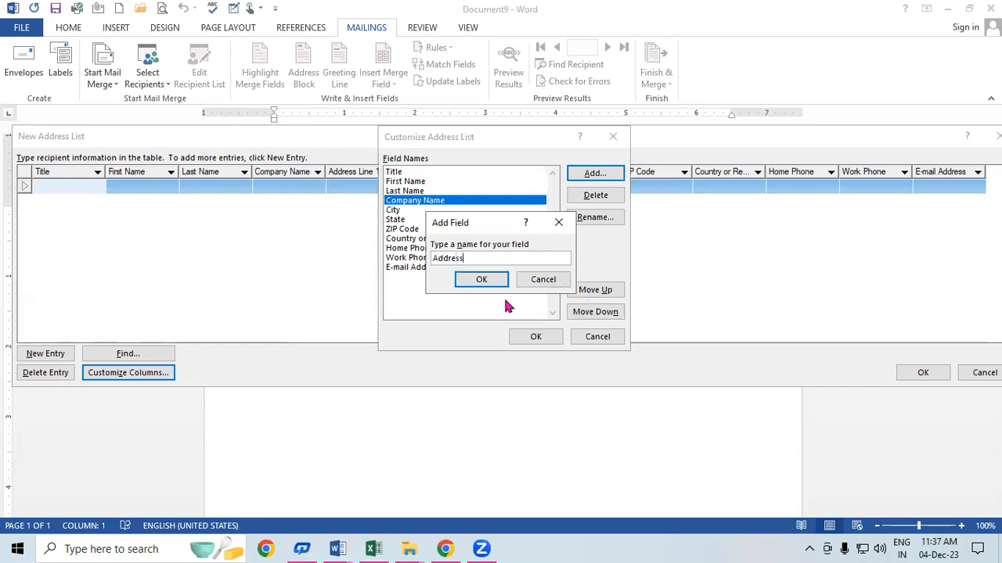
left_click(480, 282)
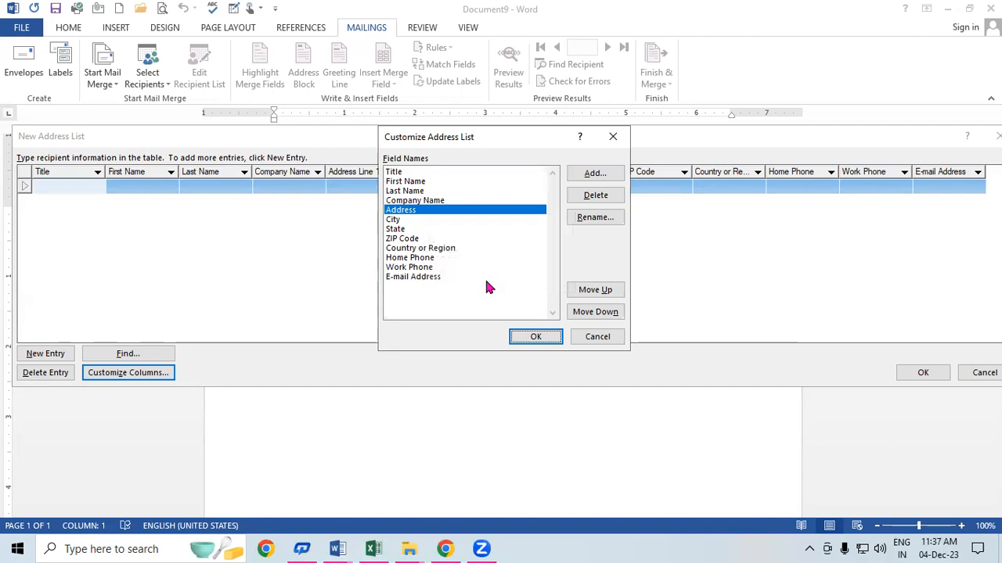
left_click(400, 239)
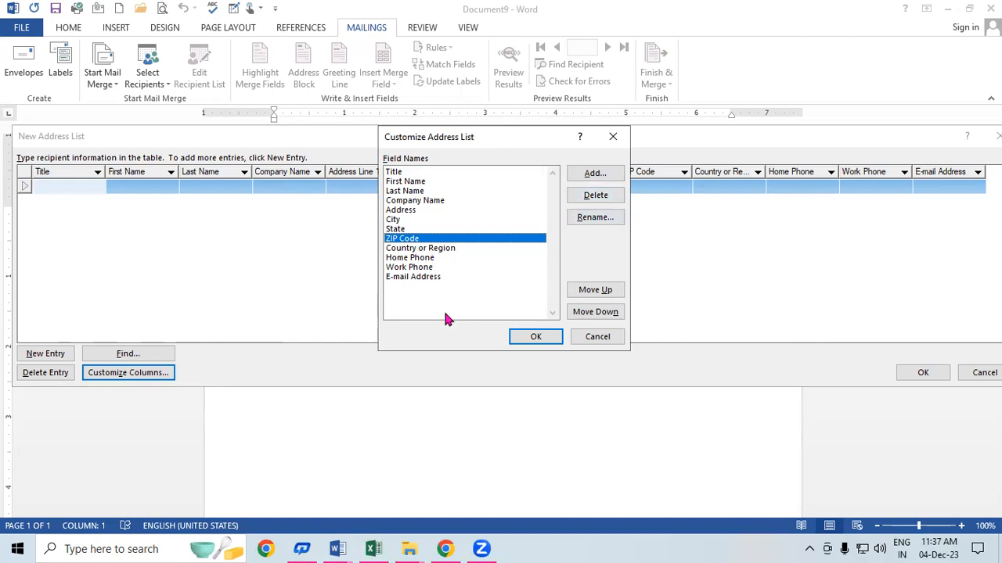
Step: Rename the ZIP Code field to Pin Code
left_click(592, 219)
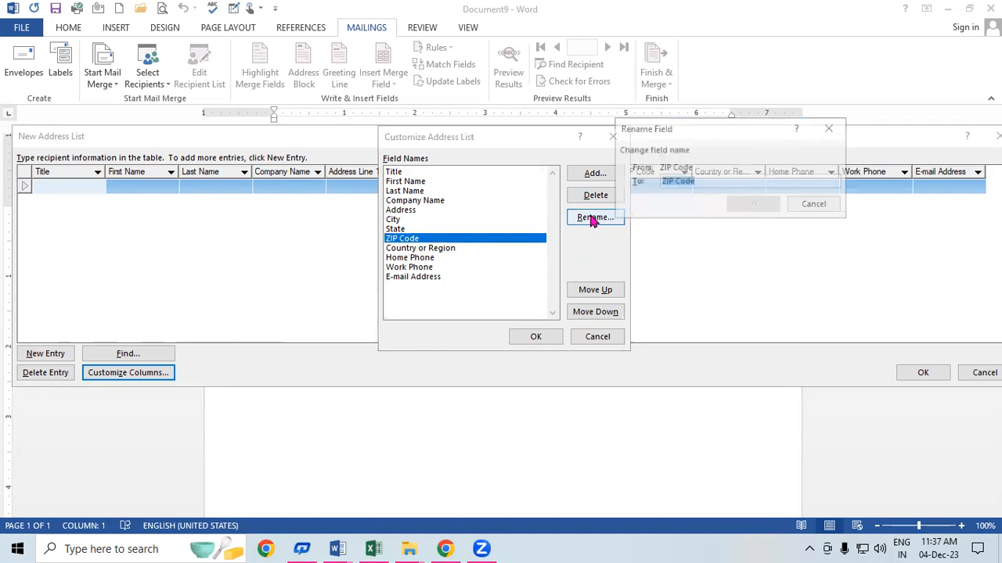
left_click(669, 178)
key("BackSpace")
key("BackSpace")
key("BackSpace")
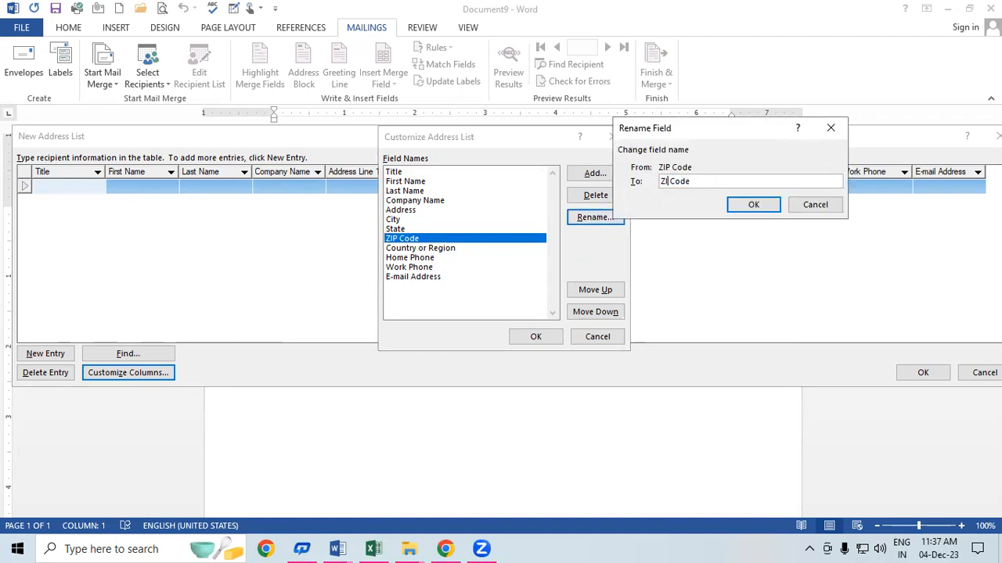
type("Pin")
left_click(751, 207)
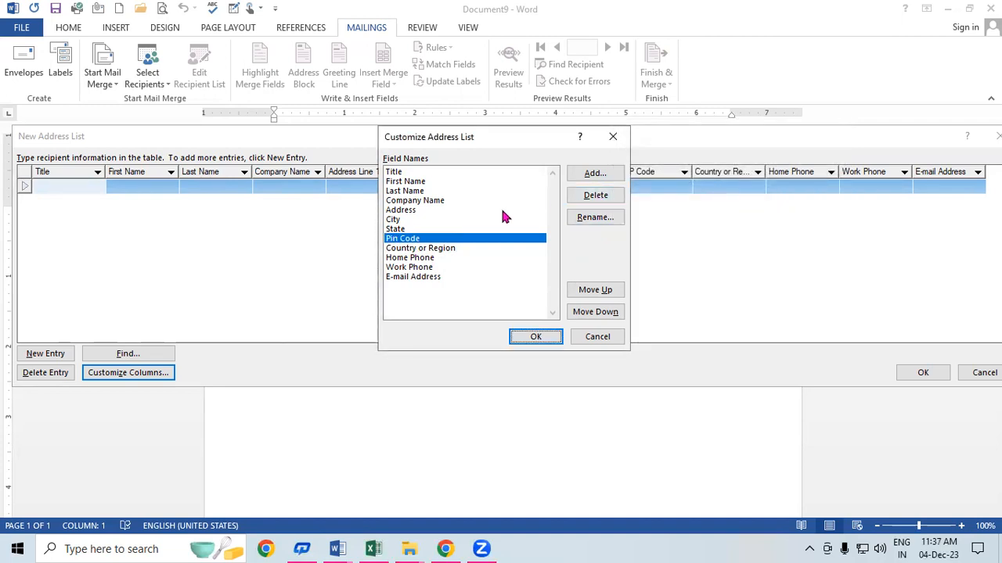
Step: Delete the Work Phone and Home Phone fields from the address list
left_click(433, 259)
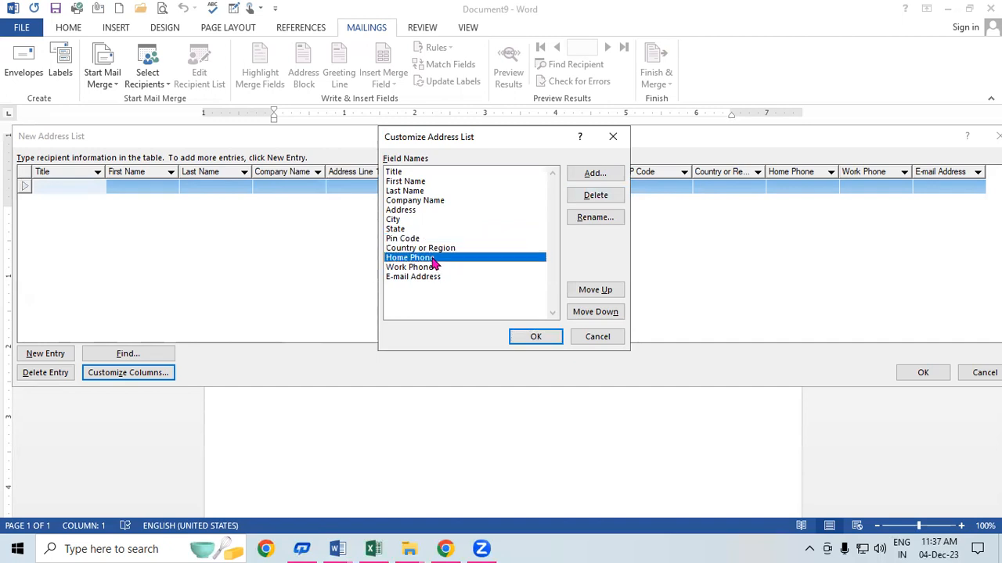
left_click(428, 269)
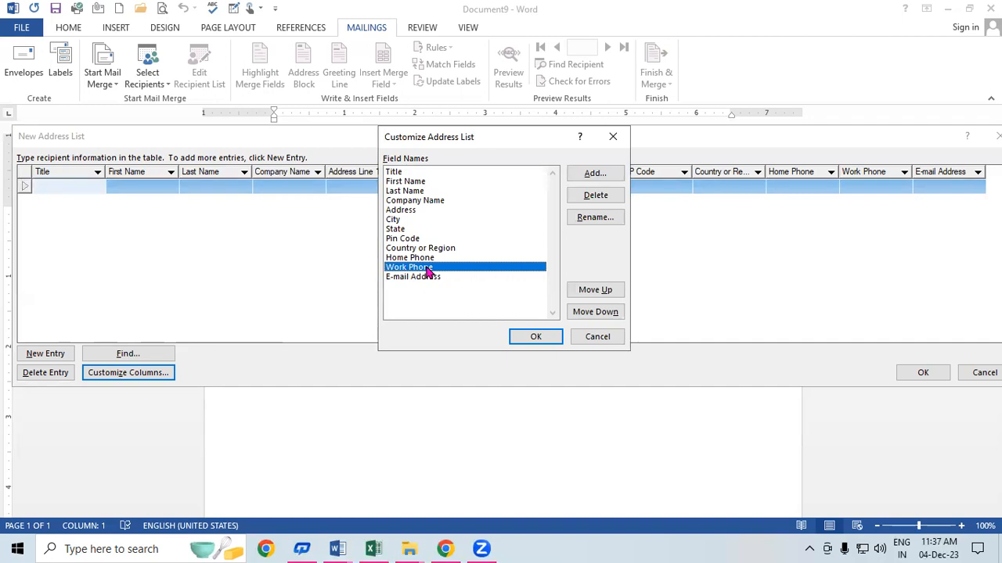
left_click(617, 196)
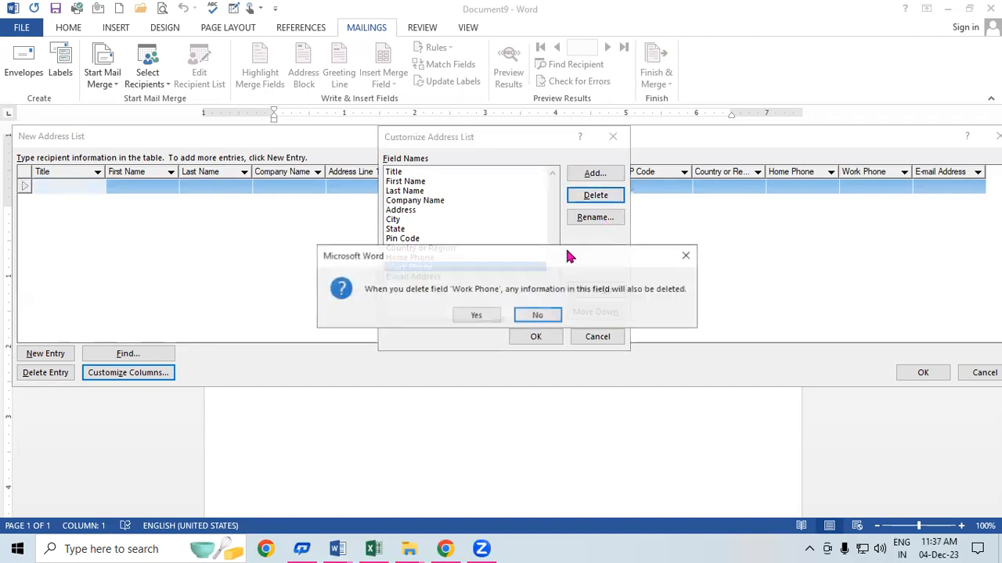
left_click(491, 316)
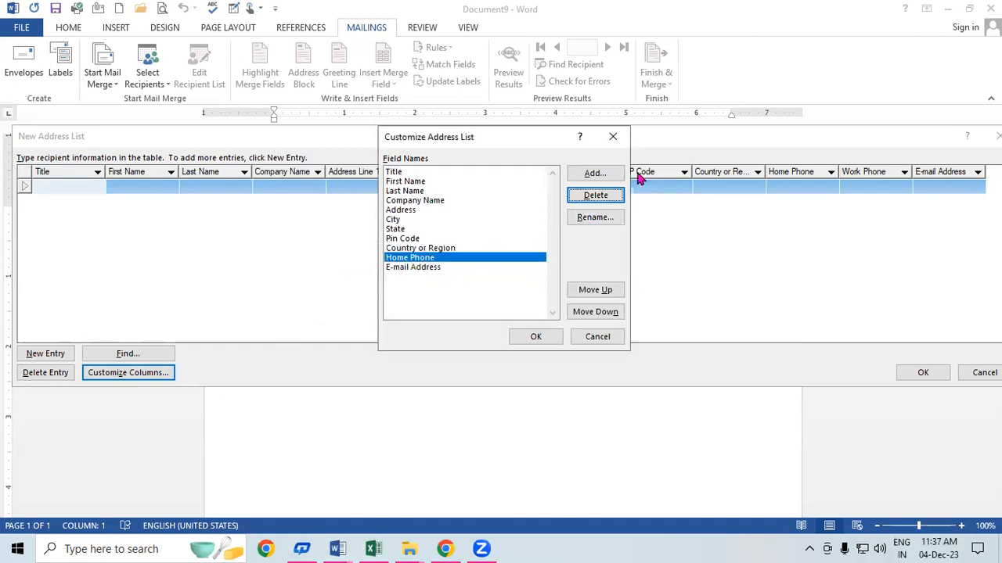
left_click(617, 196)
left_click(493, 315)
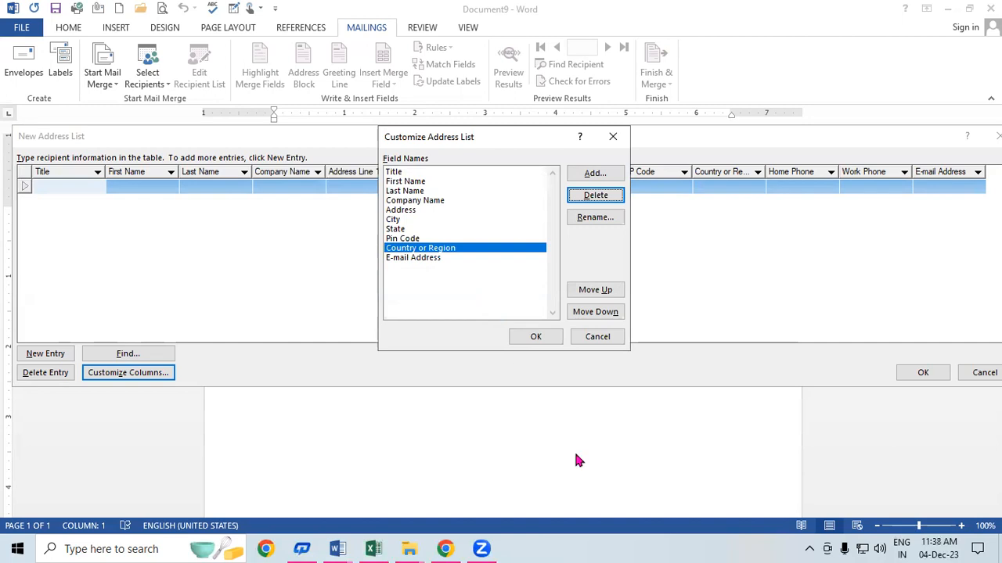
Step: Add a 'Mobile Number' field, removing the invalid trailing dots, and apply the customized columns
left_click(604, 174)
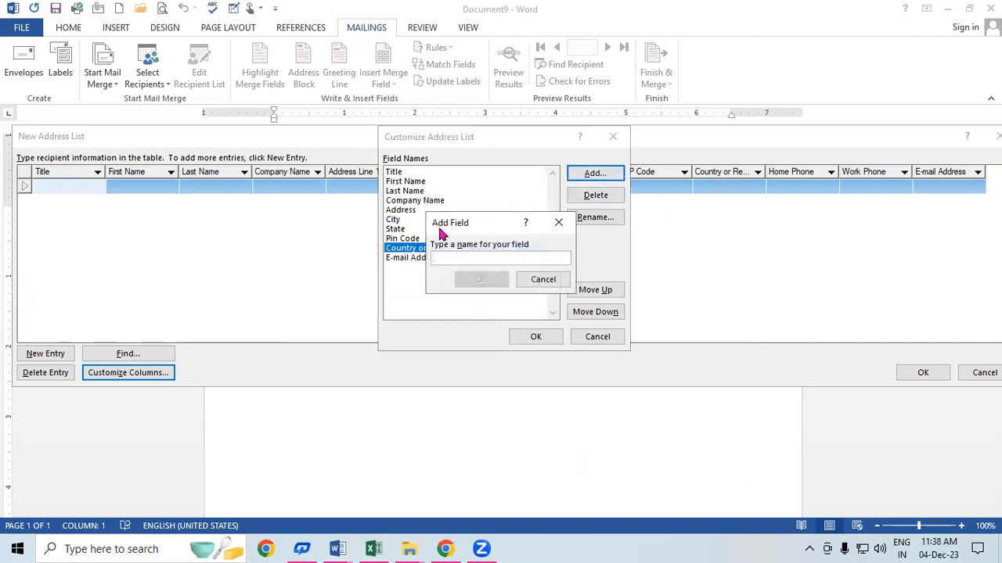
type("m")
key("BackSpace")
type("Mobi")
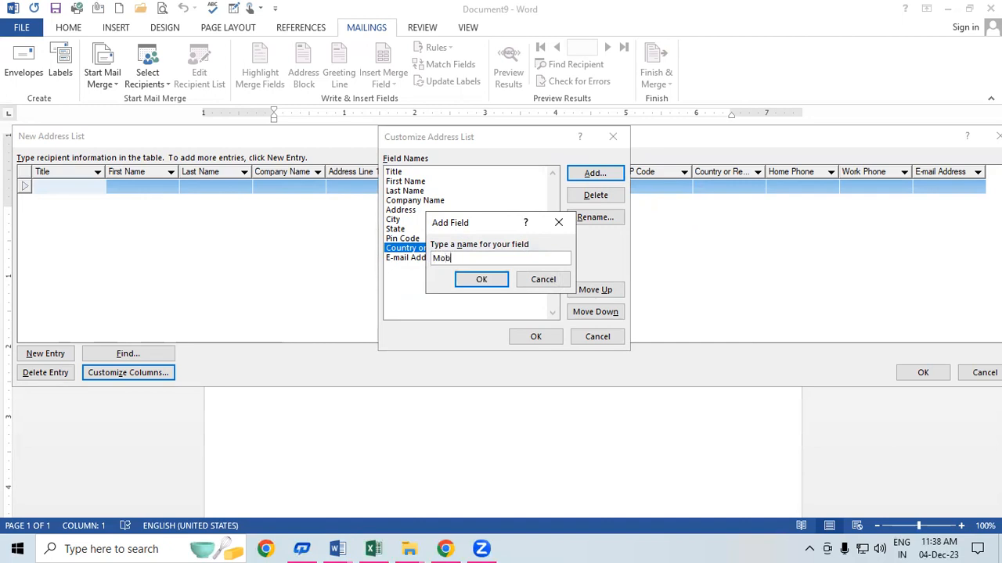
type("le Number...")
key("Return")
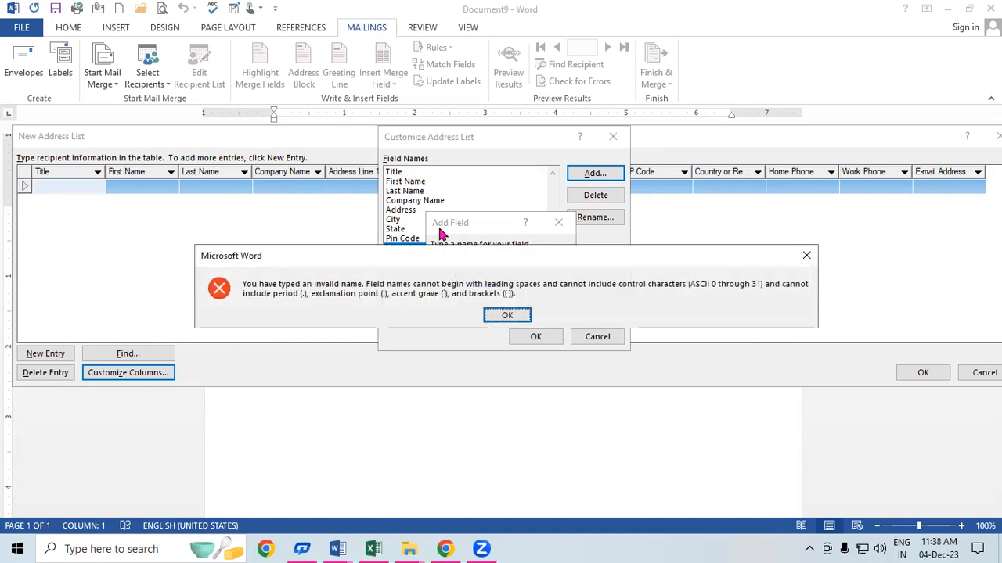
key("Return")
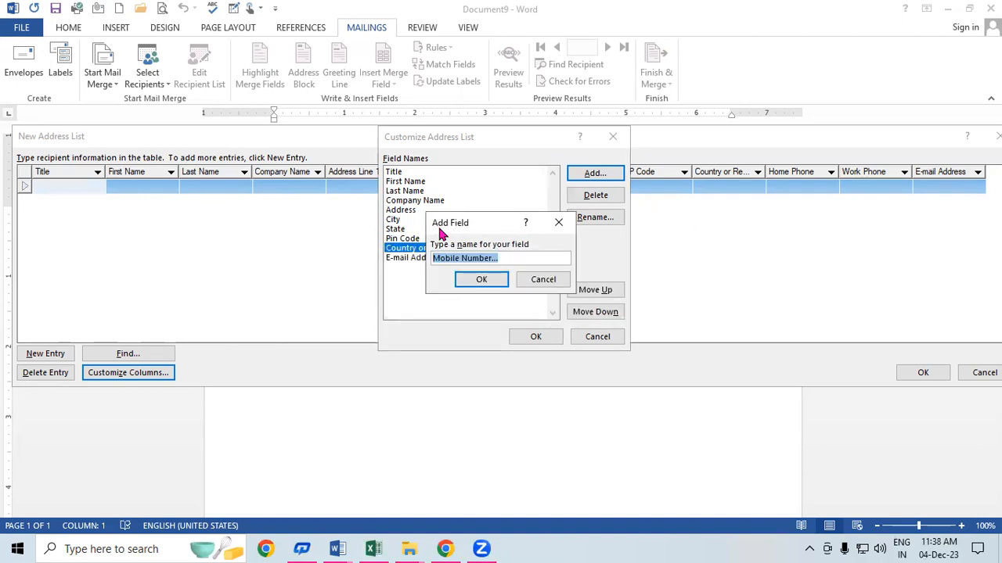
left_click(510, 258)
key("BackSpace")
key("BackSpace")
key("BackSpace")
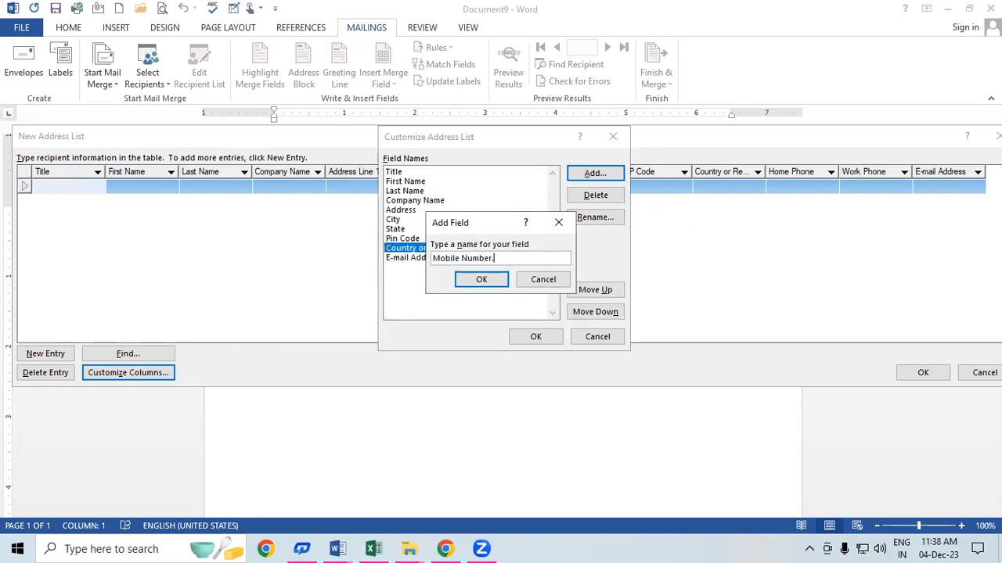
left_click(505, 281)
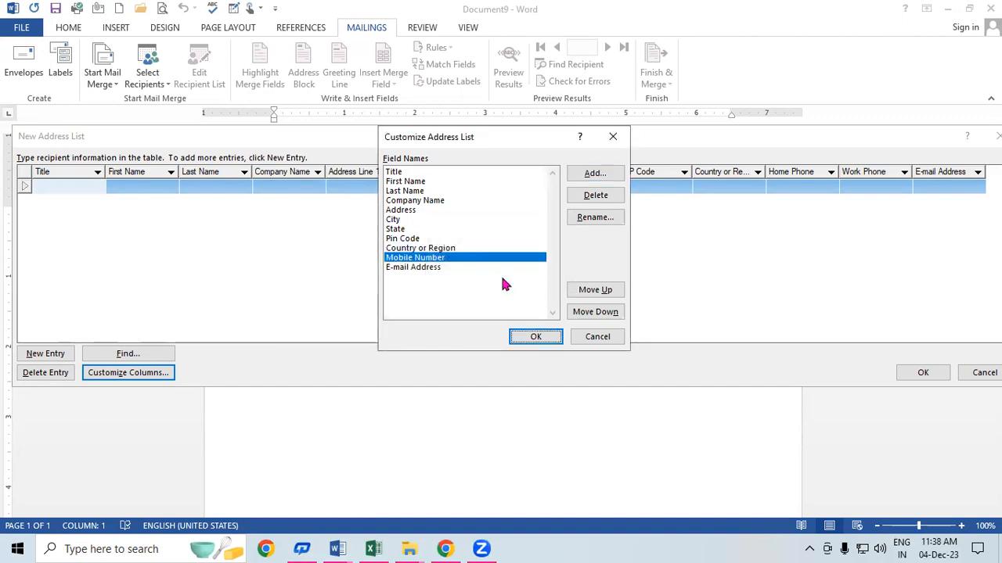
left_click(536, 338)
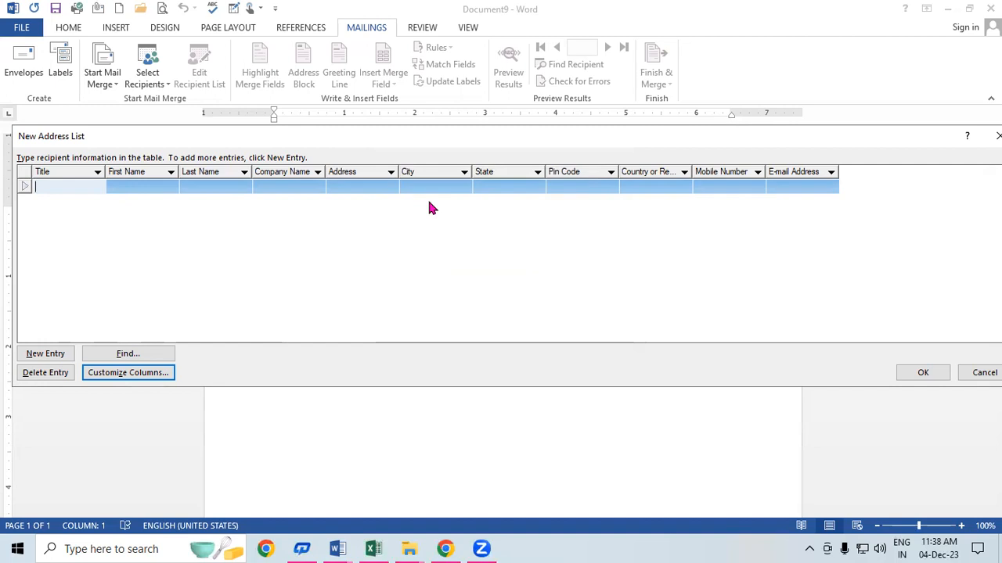
Step: Enter the first recipient's title MR, first and last name, company SBI and address PADRAUNA
type("MR")
key("Tab")
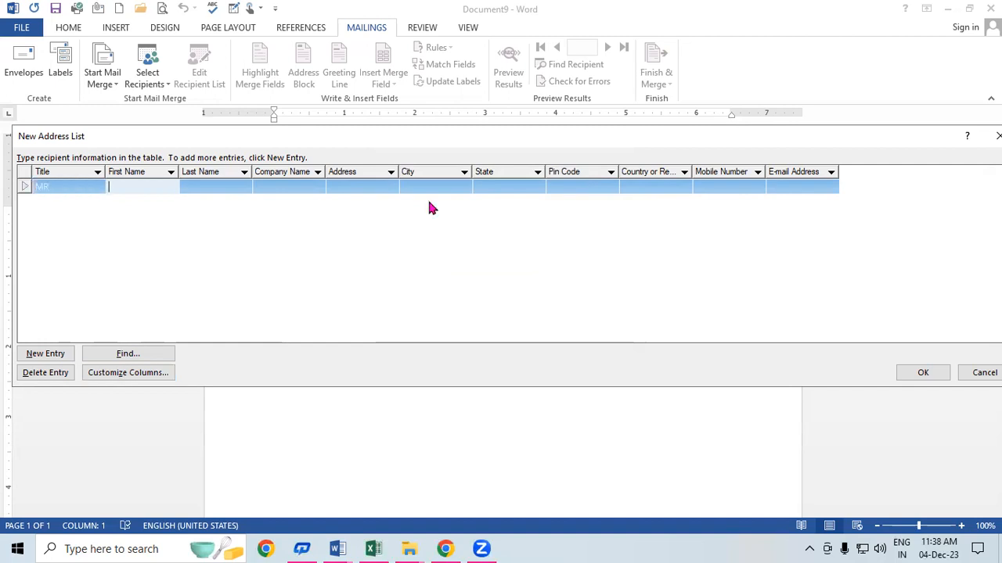
key("Tab")
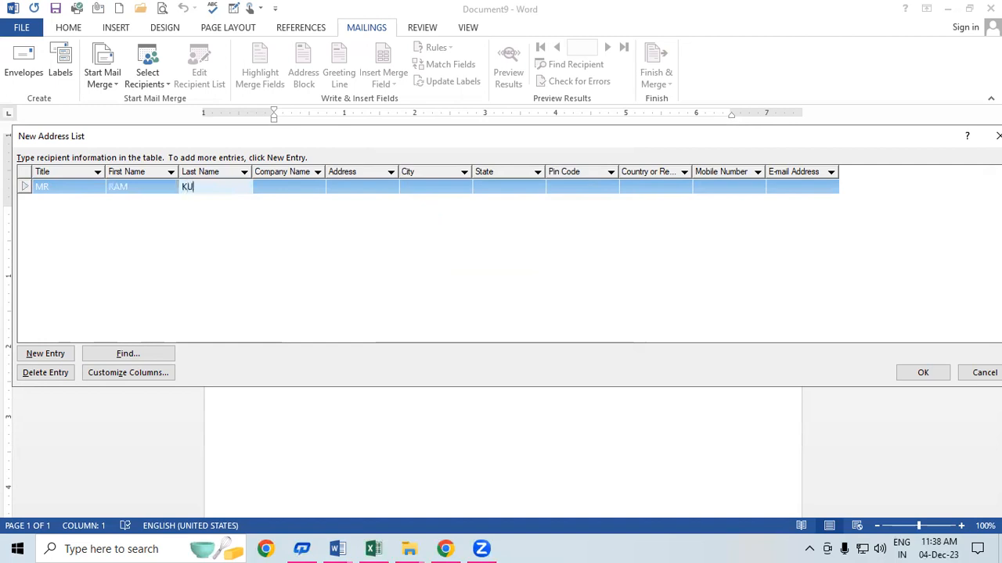
key("Tab")
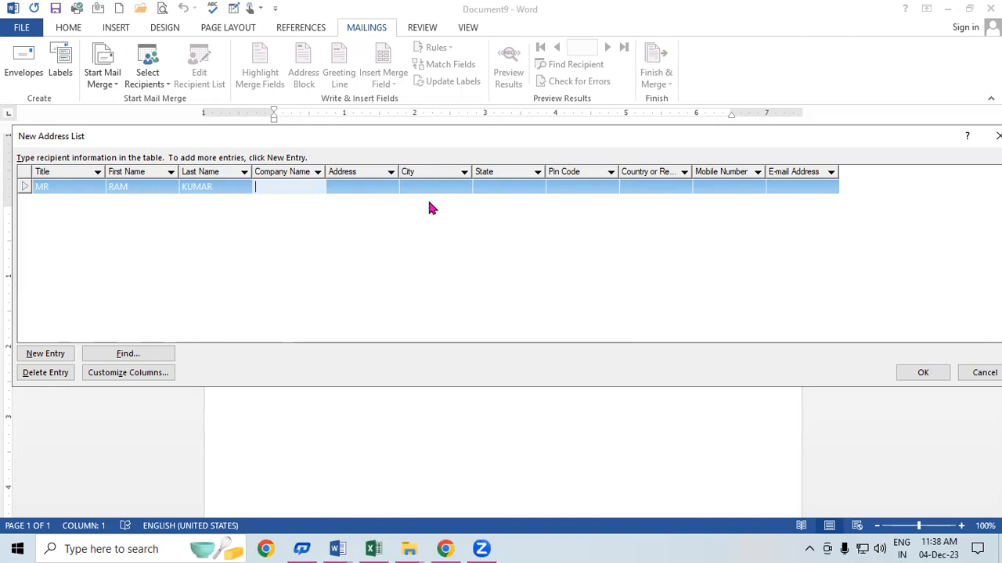
type("SBI")
key("Tab")
type("PADRAUNA")
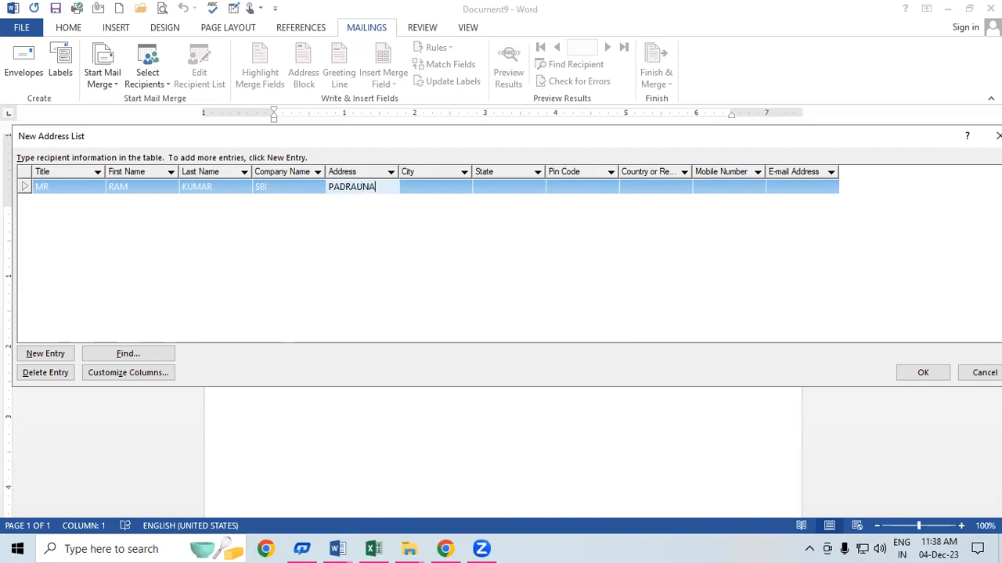
key("Tab")
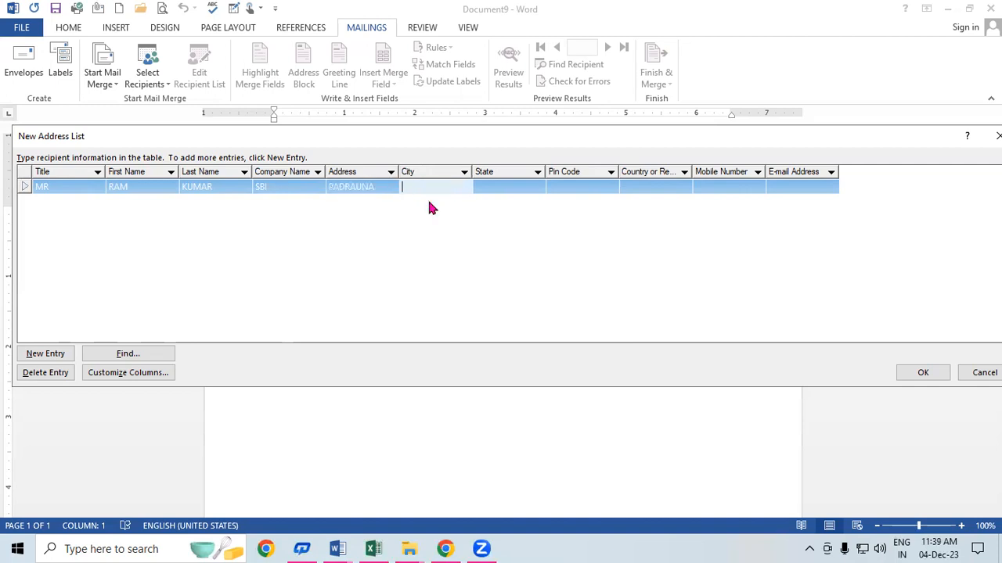
Step: Fill in city PADRAUNA, state UP, pin 274304, country INDIA, mobile number and e-mail, then start a new row
type("PADRAUNA")
key("Tab")
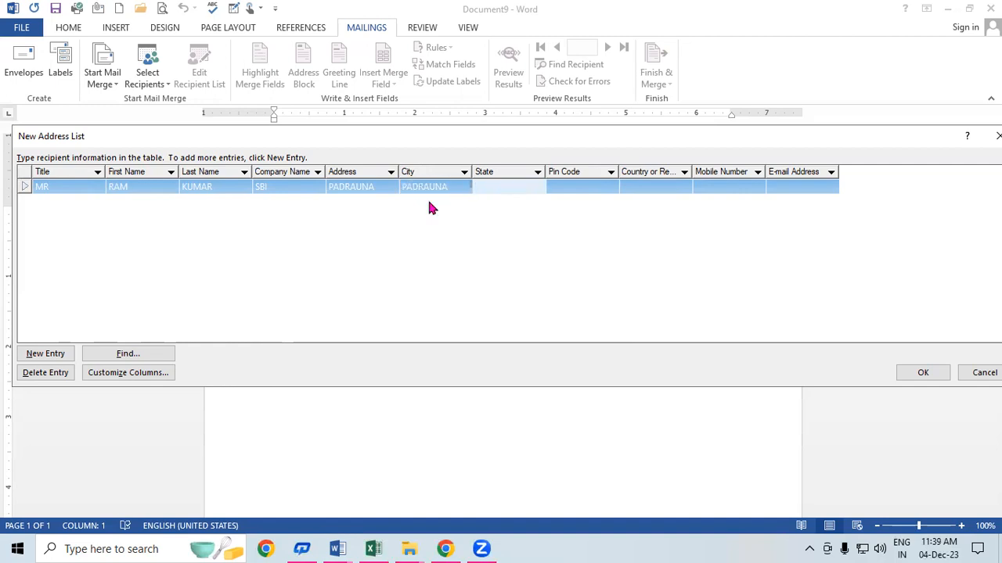
type("UP")
key("Tab")
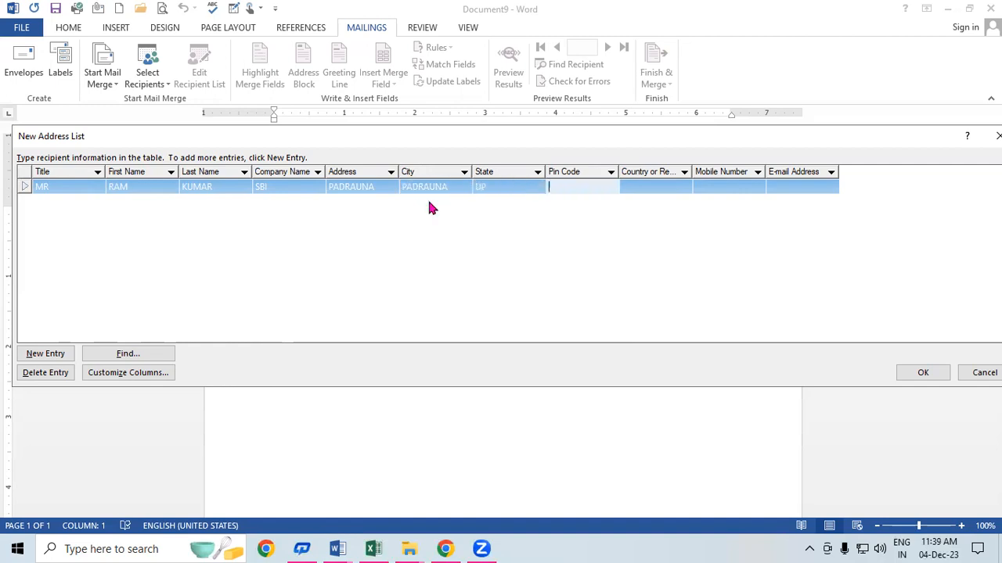
type("274304")
key("Tab")
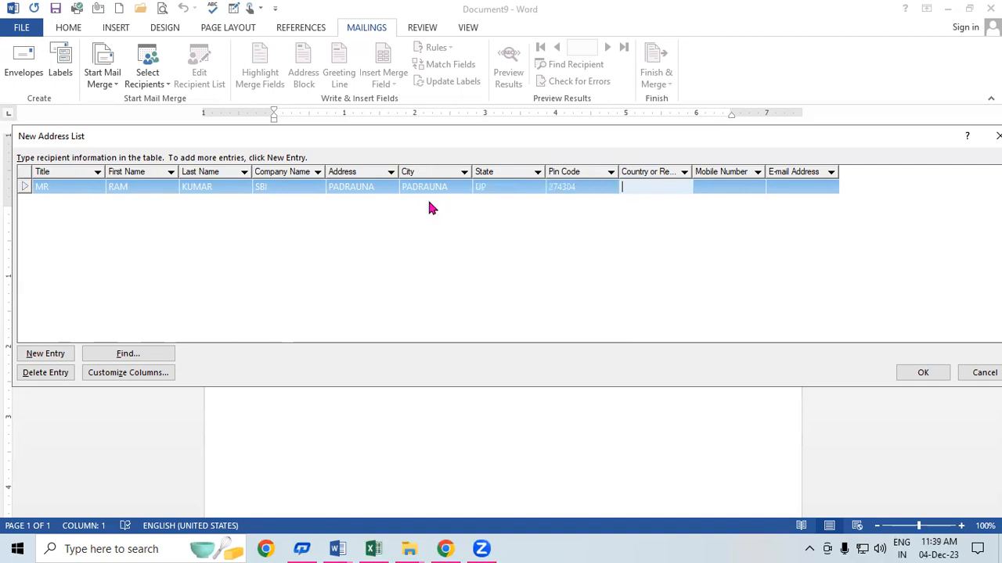
type("INDIA")
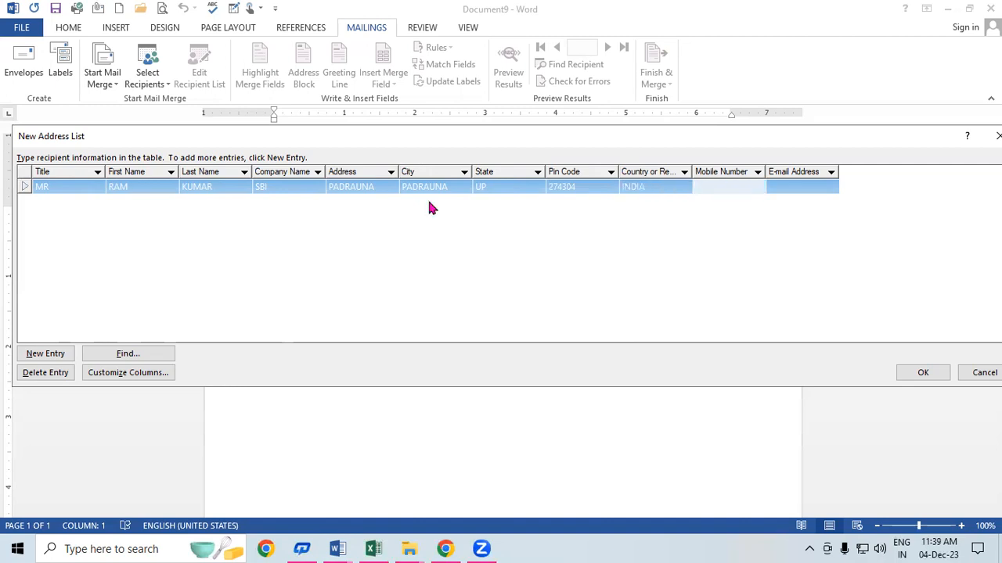
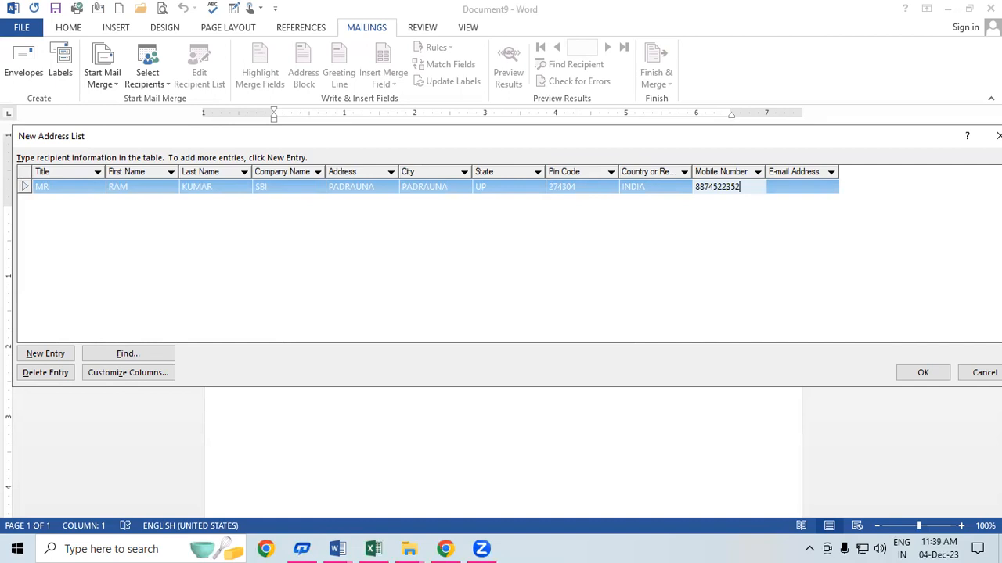
key("Tab")
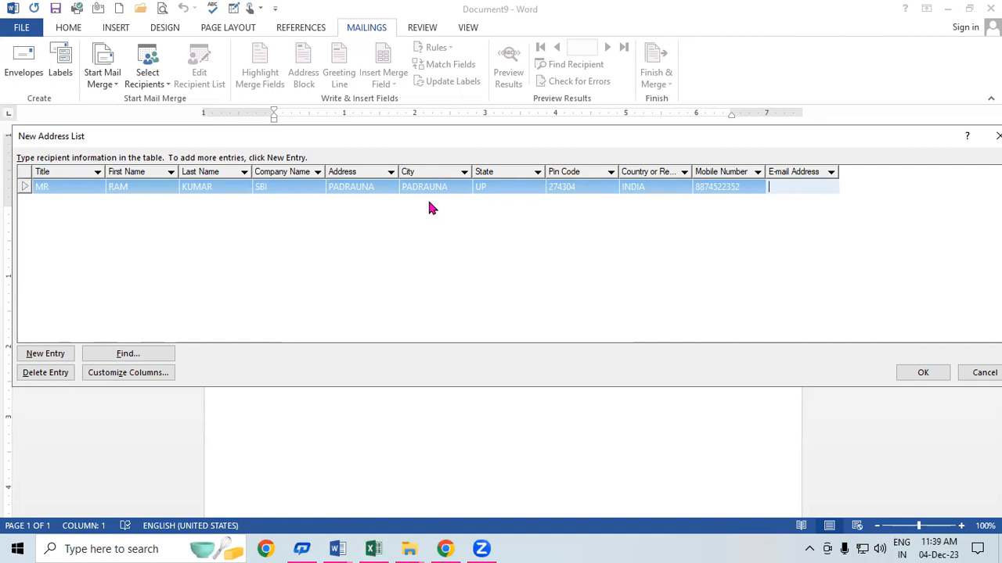
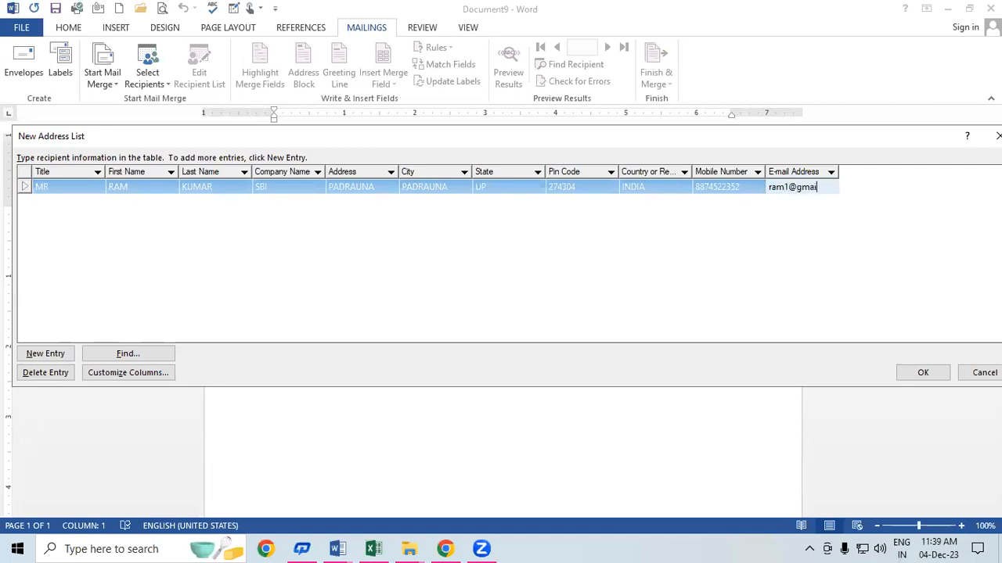
key("Tab")
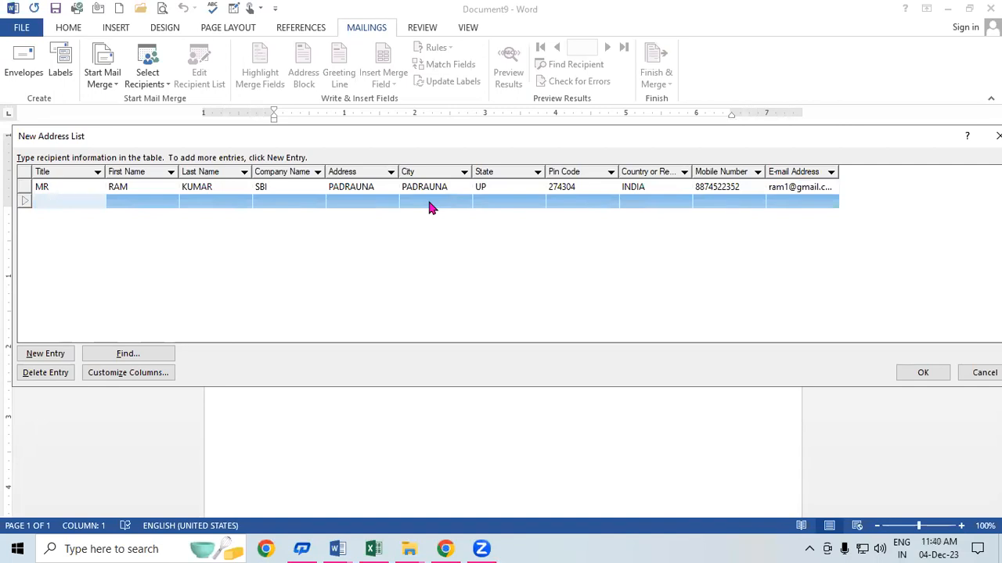
Step: Enter the second recipient's title MR, first and last name, and company SBI
type("mr")
key("BackSpace")
key("BackSpace")
type("MR")
key("Tab")
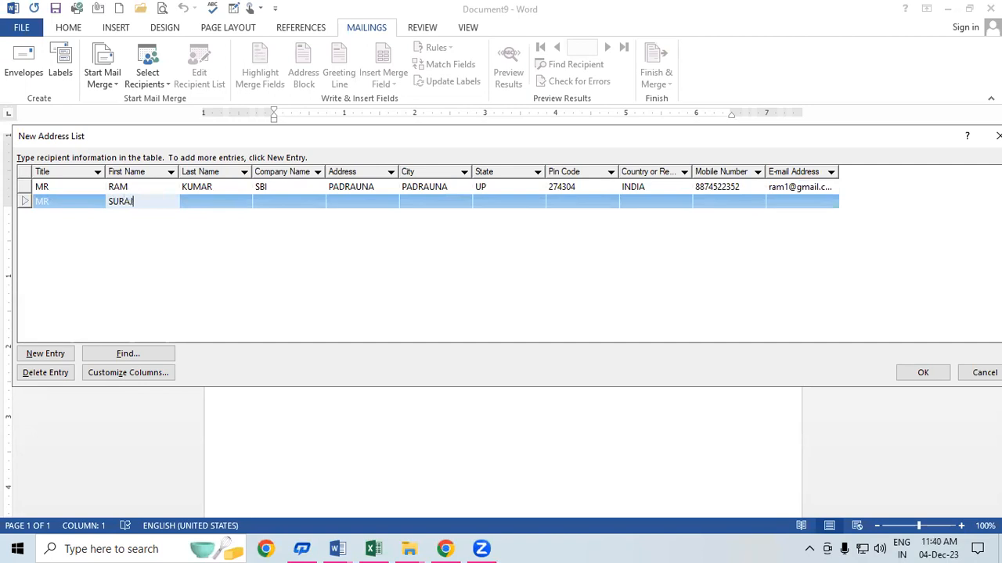
key("Tab")
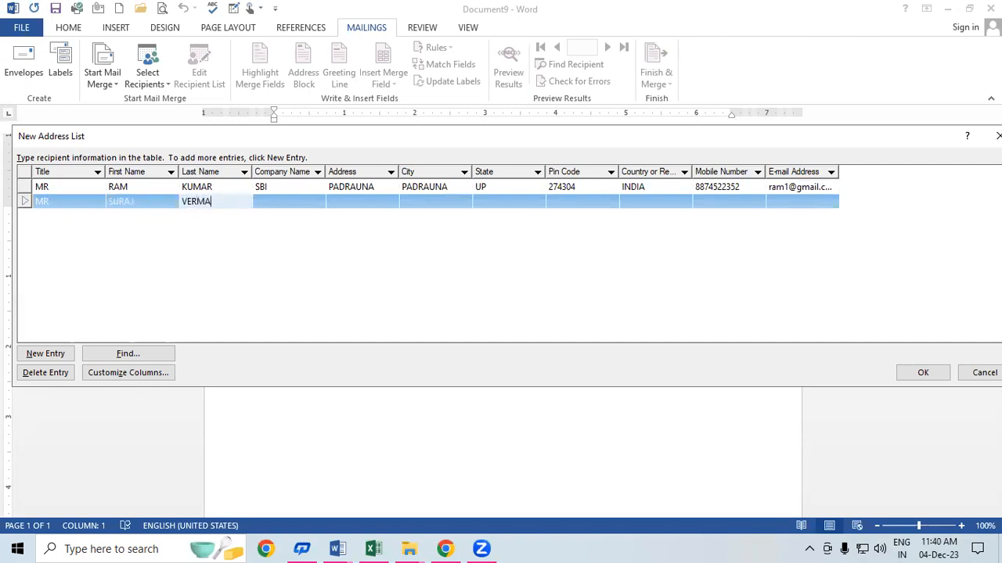
key("Tab")
type("SBI")
key("Tab")
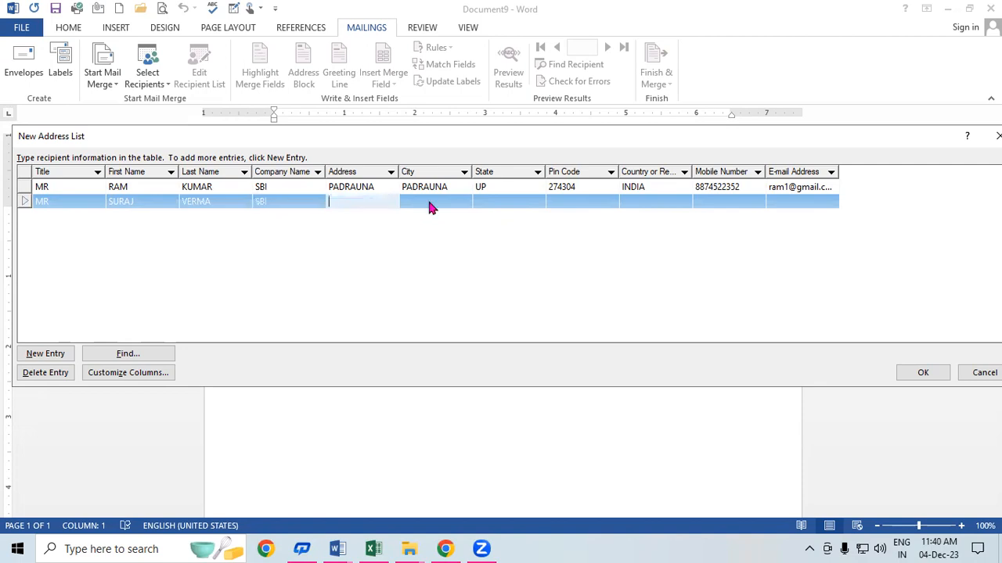
Step: Fill in address and city KASIA, state UP, pin 274304, country INDIA, mobile number and e-mail
type("KASIA")
key("Tab")
type("KASIA")
key("Tab")
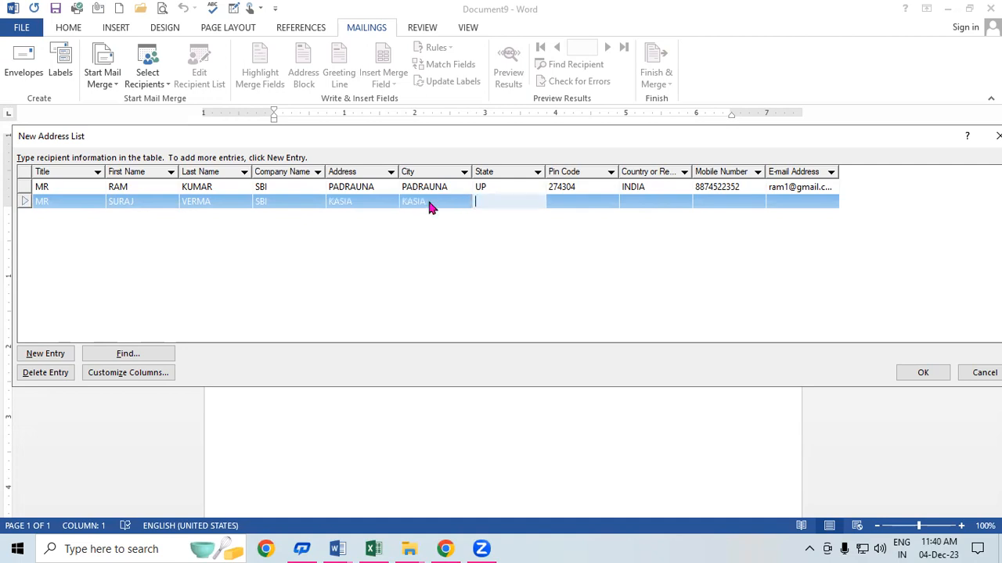
type("UP")
key("Tab")
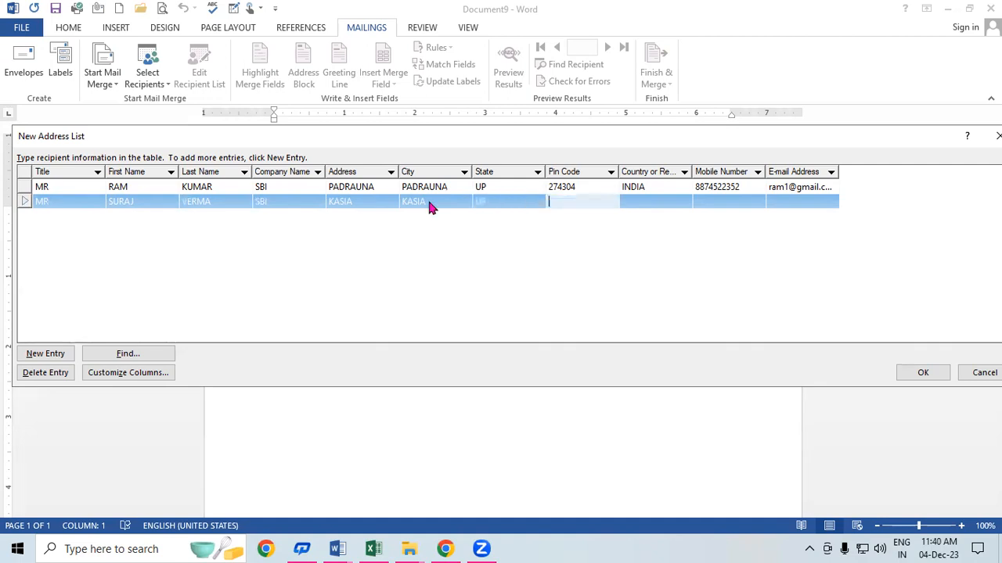
type("274304")
key("Tab")
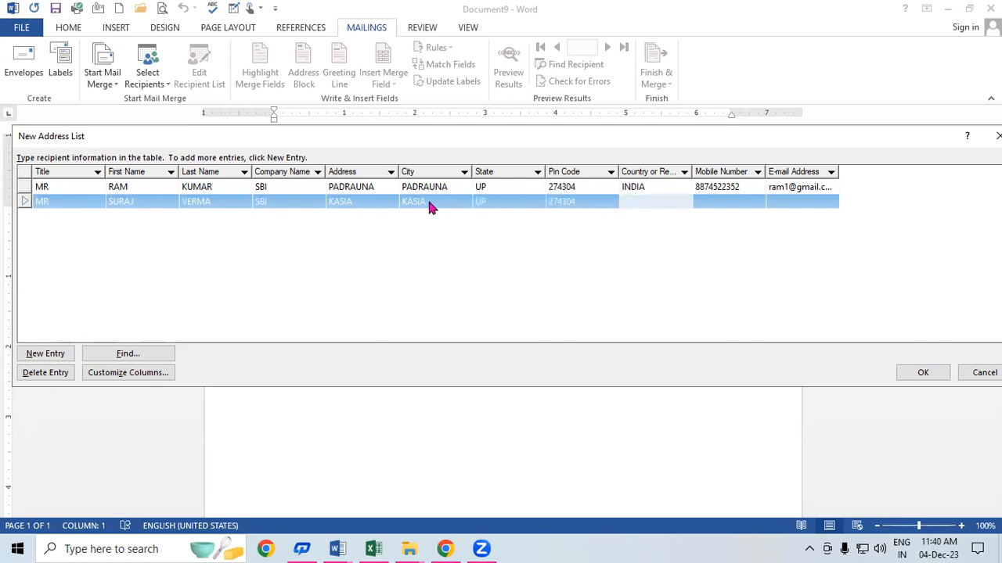
type("INDIA")
key("Tab")
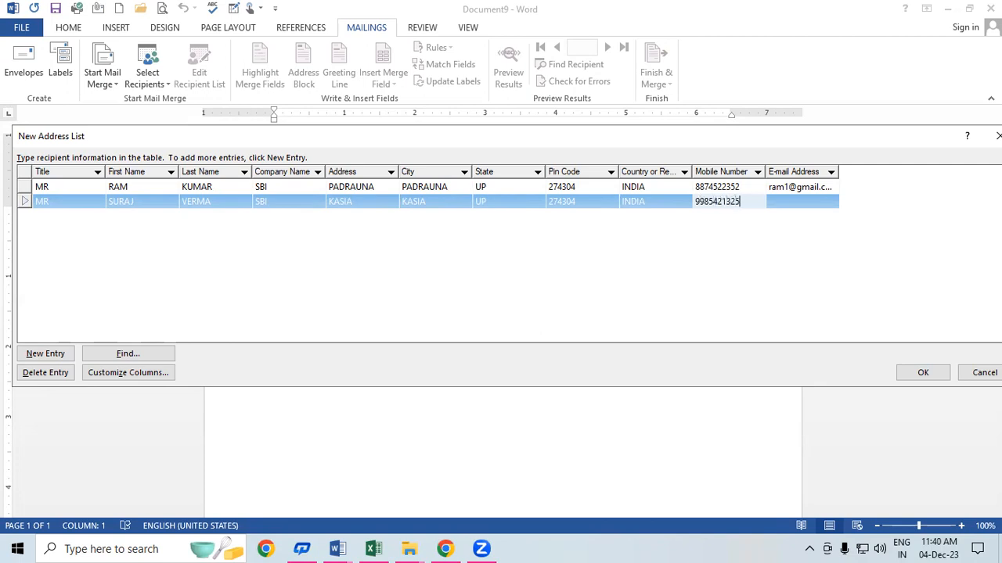
key("Tab")
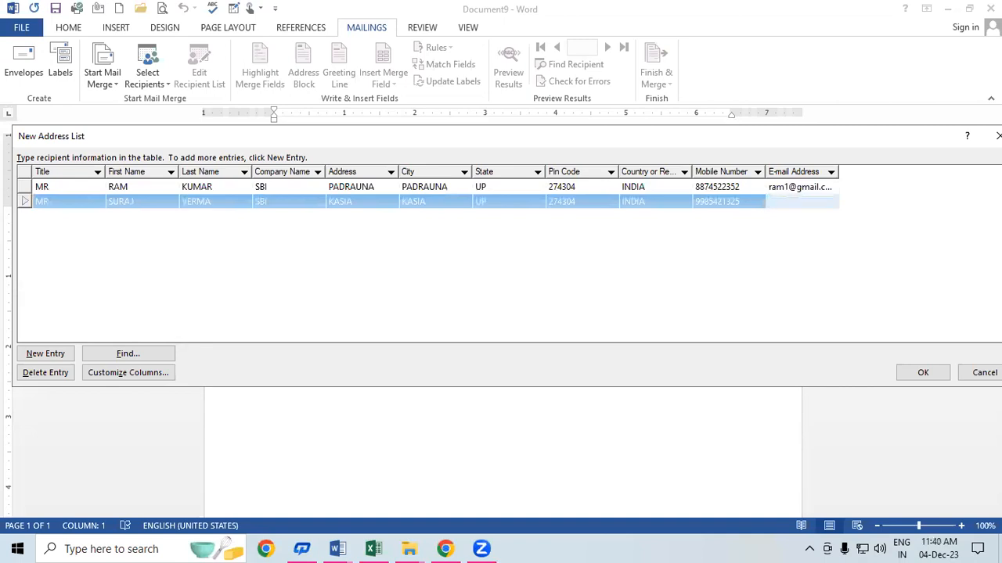
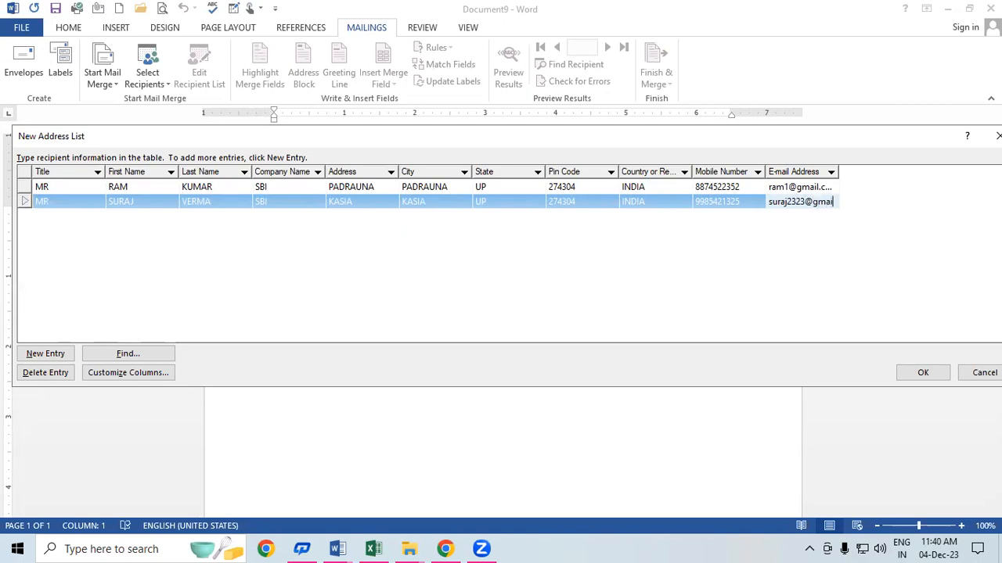
Step: Start a third row with title MRS, the recipient's first and last name, company SBI, address RAMKOLA
key("Tab")
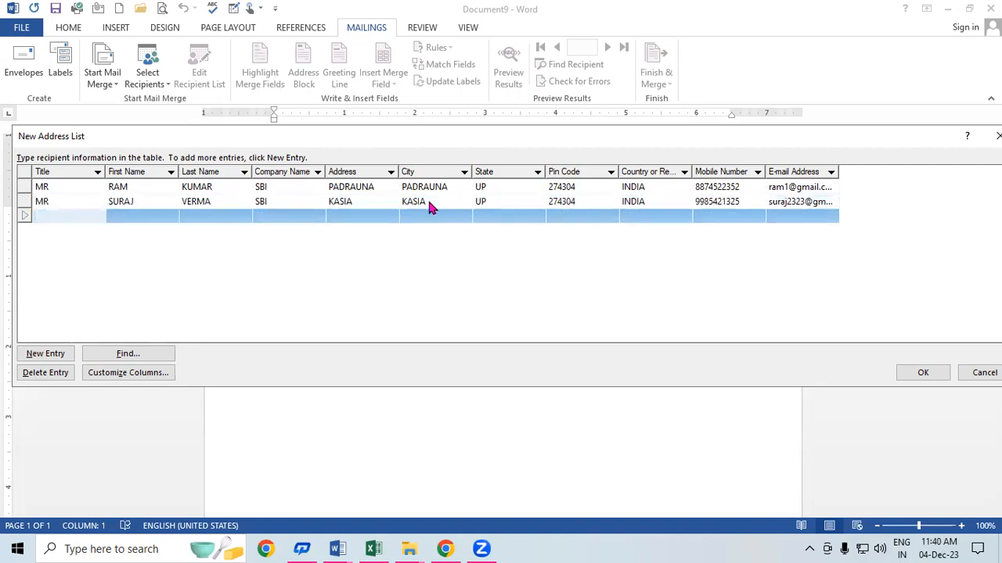
type("MRS")
key("Tab")
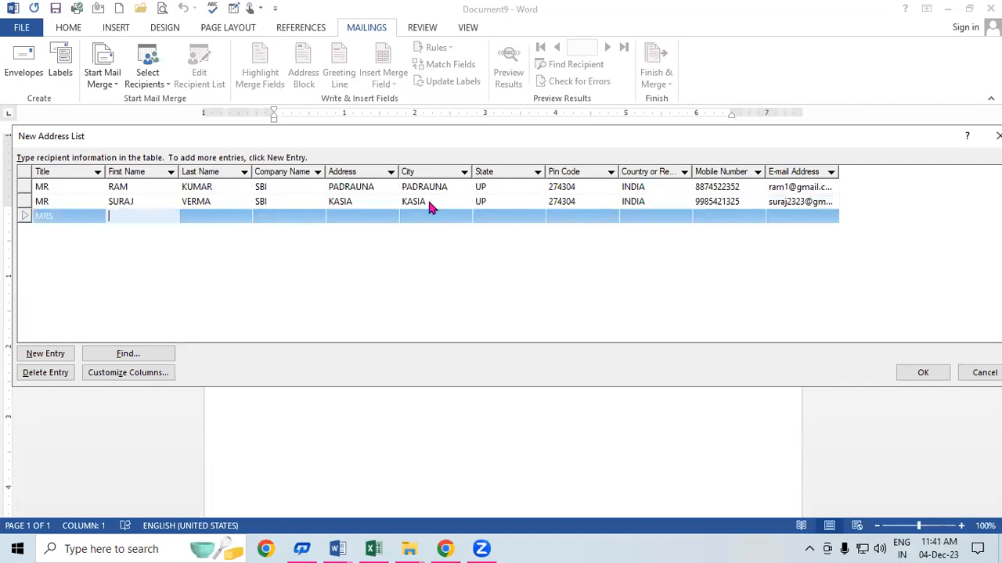
key("Tab")
key("Tab")
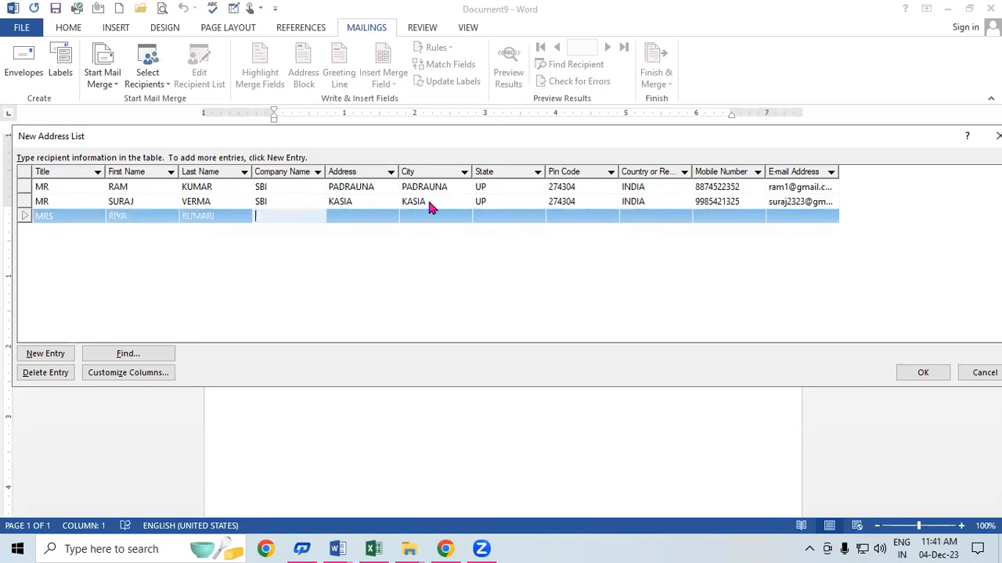
type("SBI")
key("Tab")
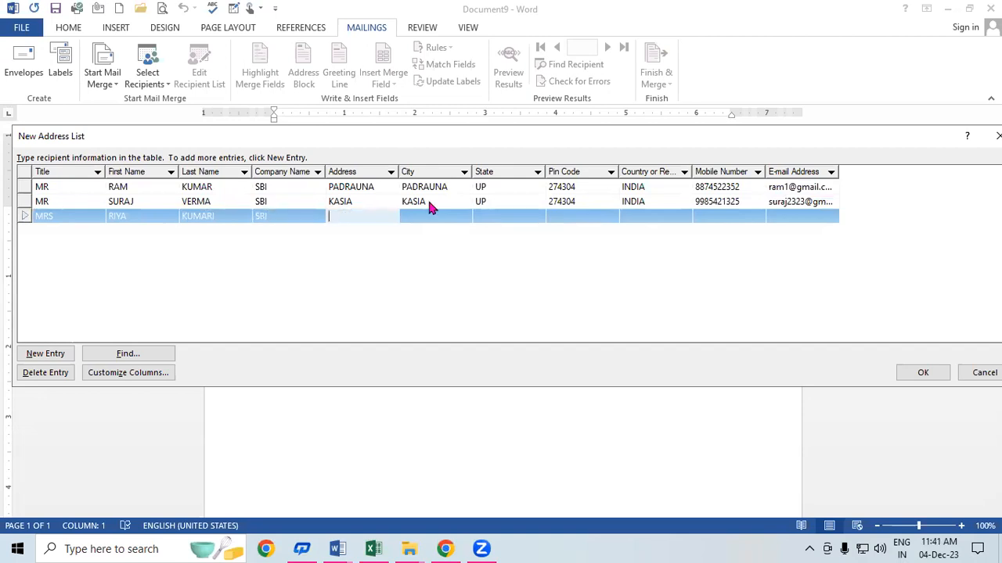
type("RAMKOLA")
Step: Fill in city RAMKOLA, state UP, pin 274304, country INDIA, mobile number and e-mail
key("Tab")
type("RAMKOLA")
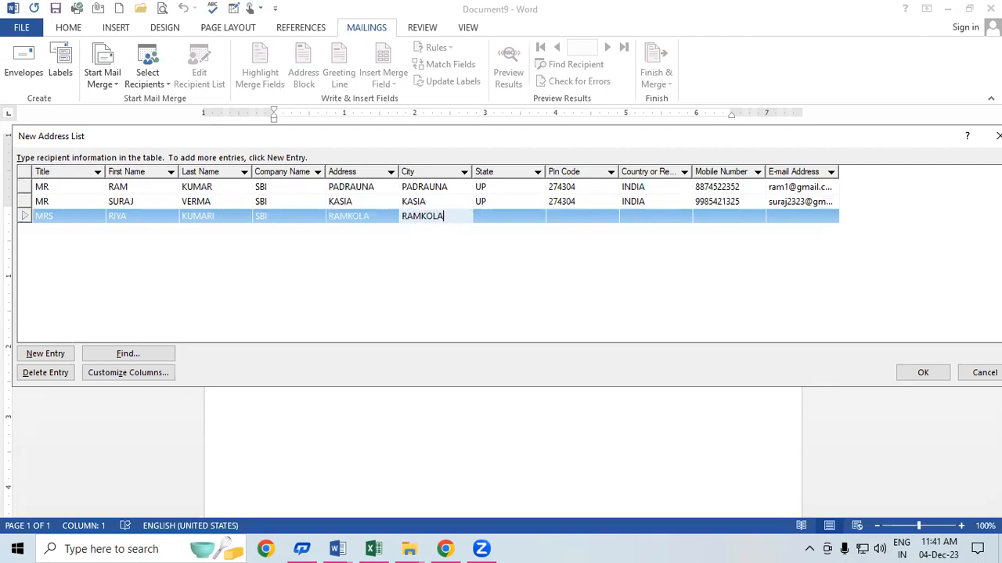
key("Tab")
type("UP")
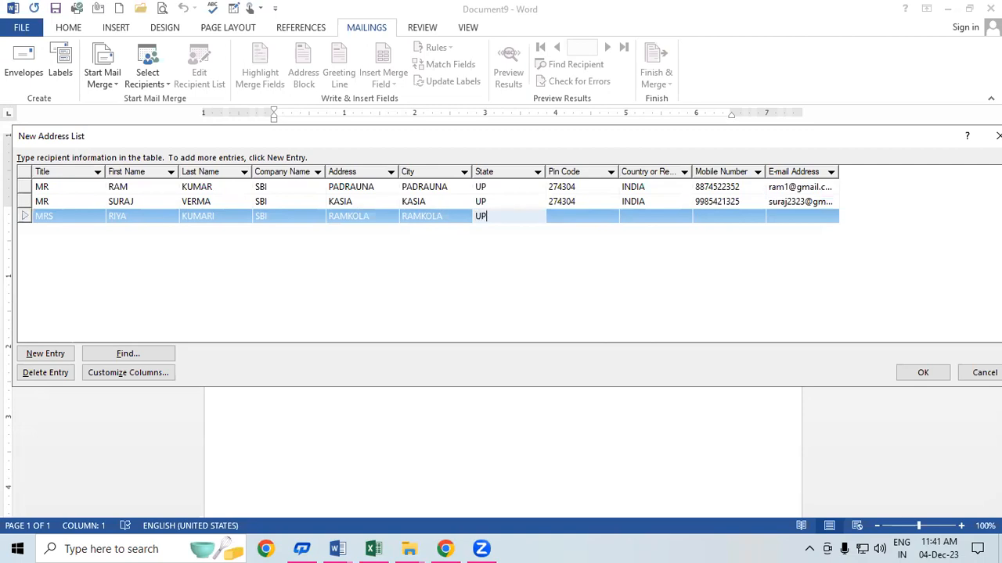
key("Tab")
type("274304")
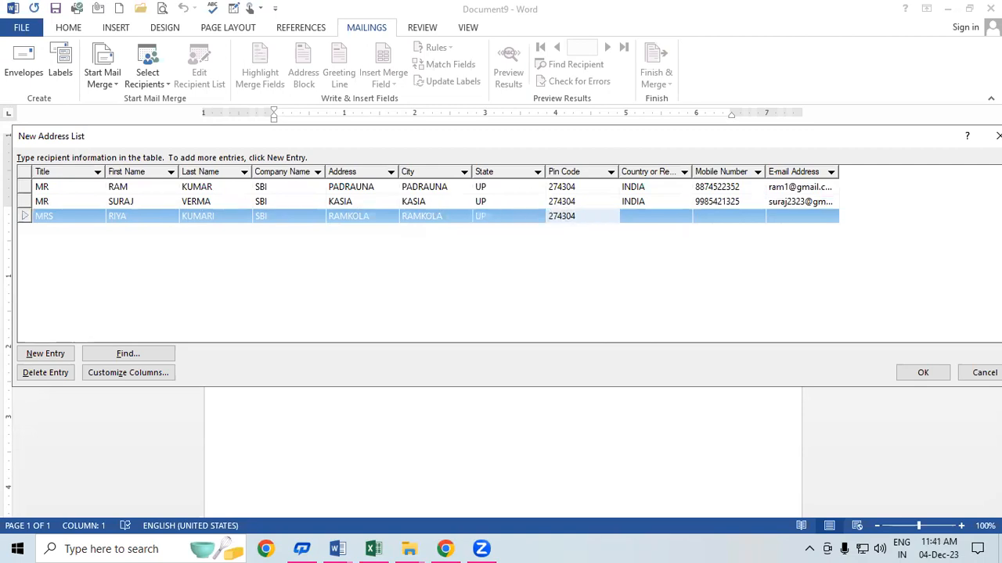
key("Tab")
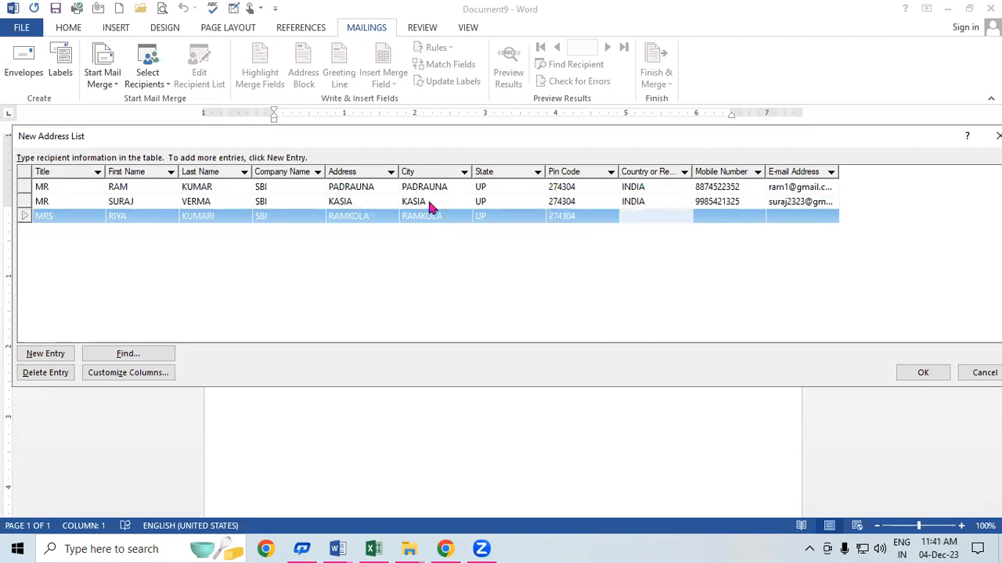
type("INDIA")
key("Tab")
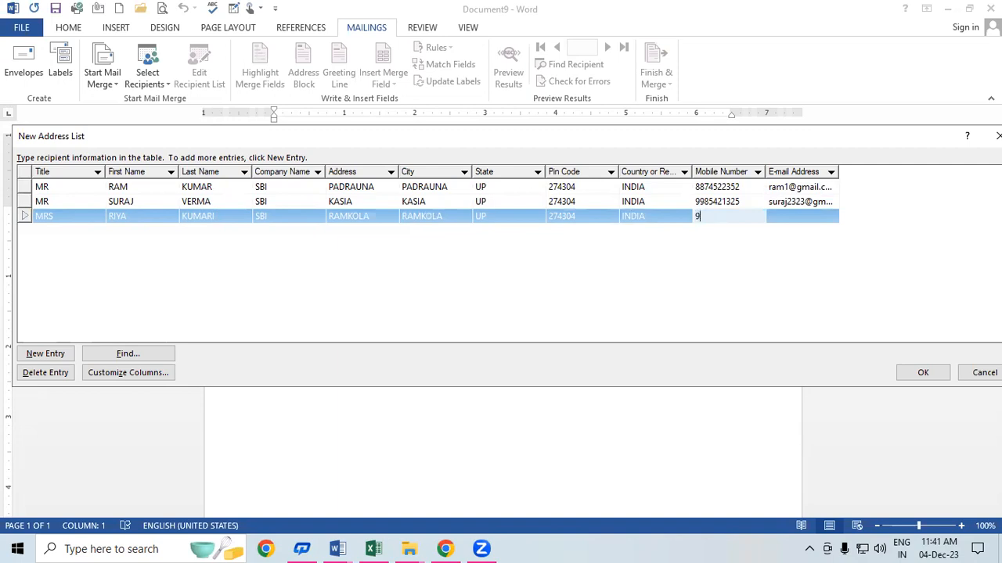
key("Tab")
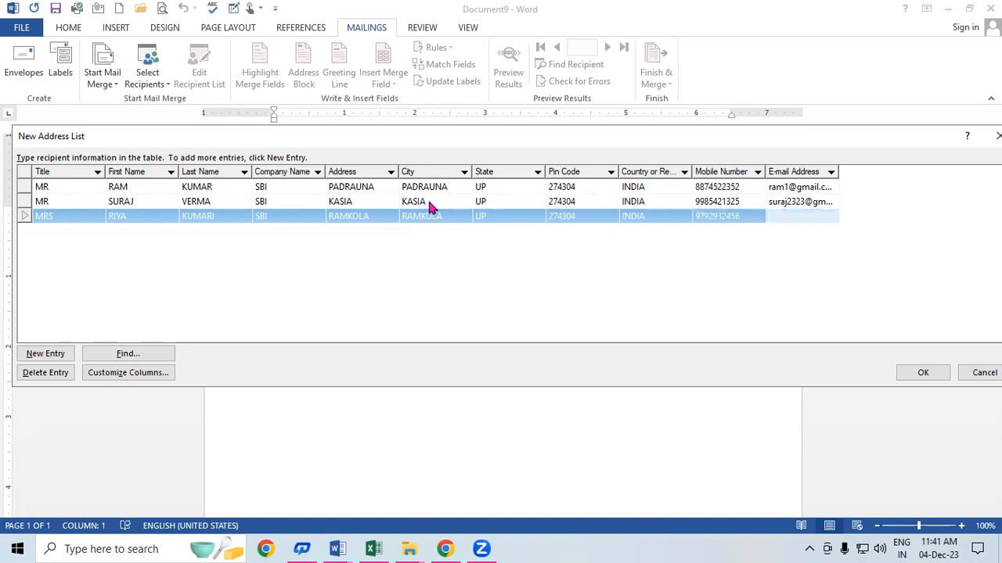
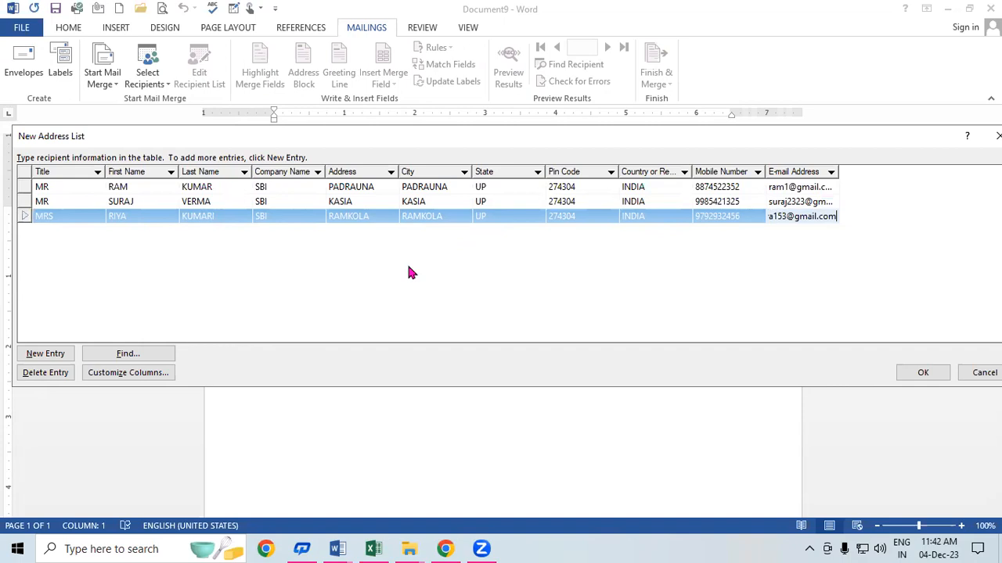
Step: Add a blank fourth row, then search the list for the first recipient's name to locate row one
left_click(47, 360)
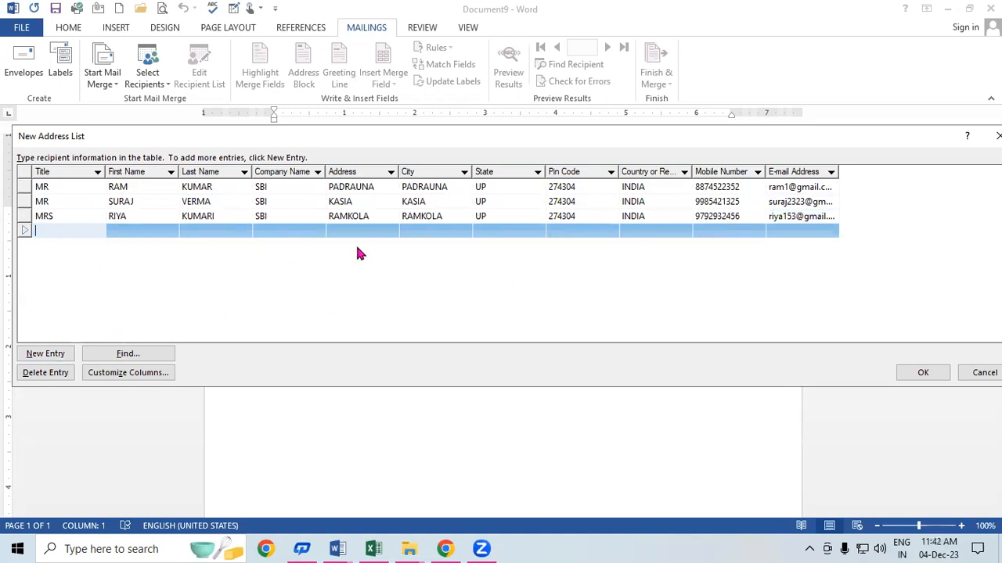
left_click(129, 353)
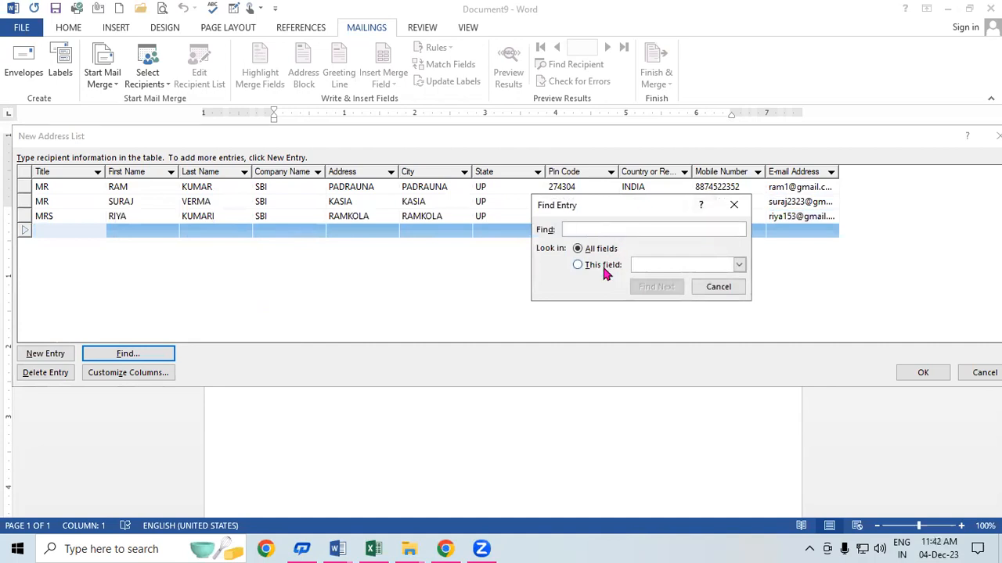
type("ram")
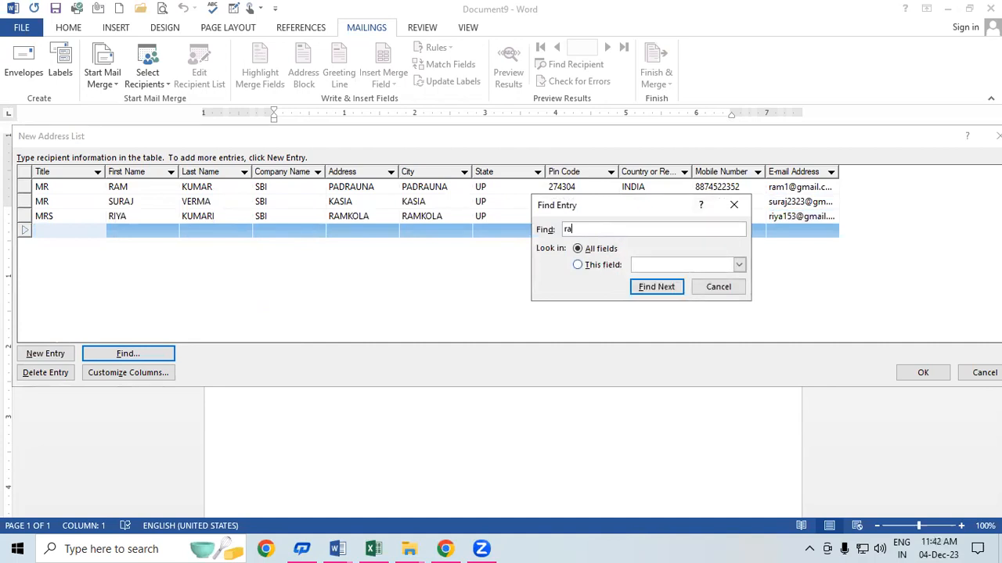
left_click(655, 289)
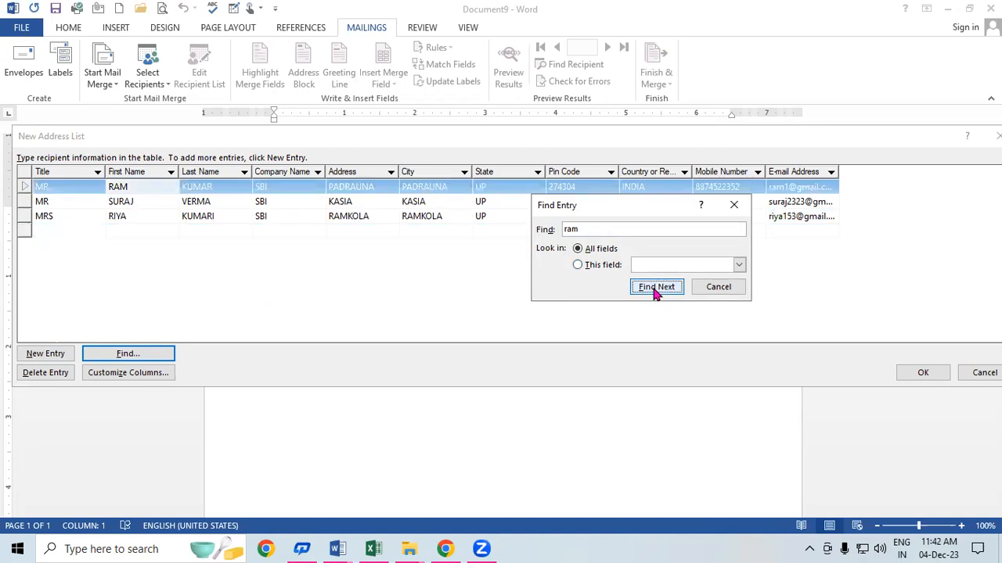
left_click(734, 205)
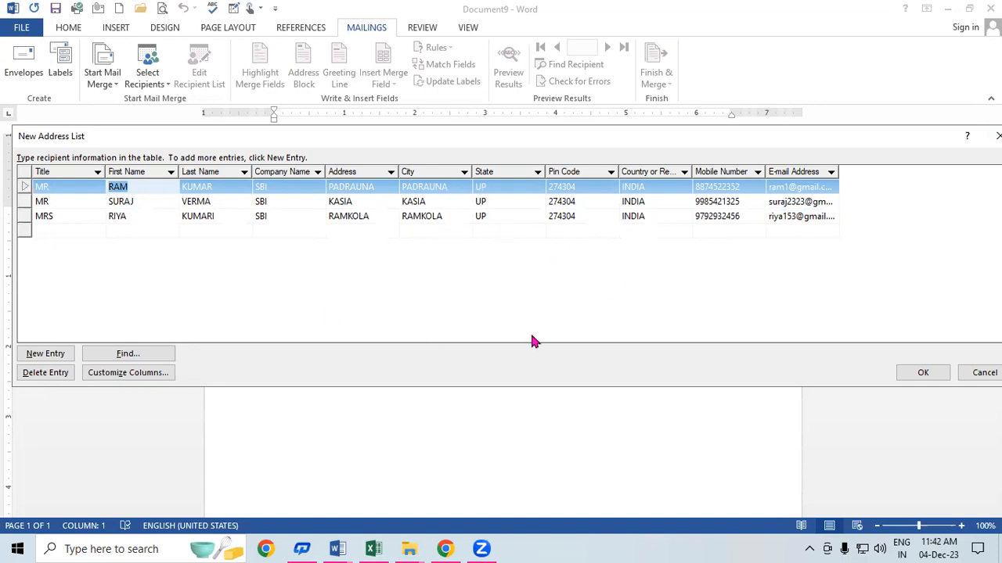
Step: Accept the address list entries and bring back the Word document showing the Save Address List dialog
left_click(924, 372)
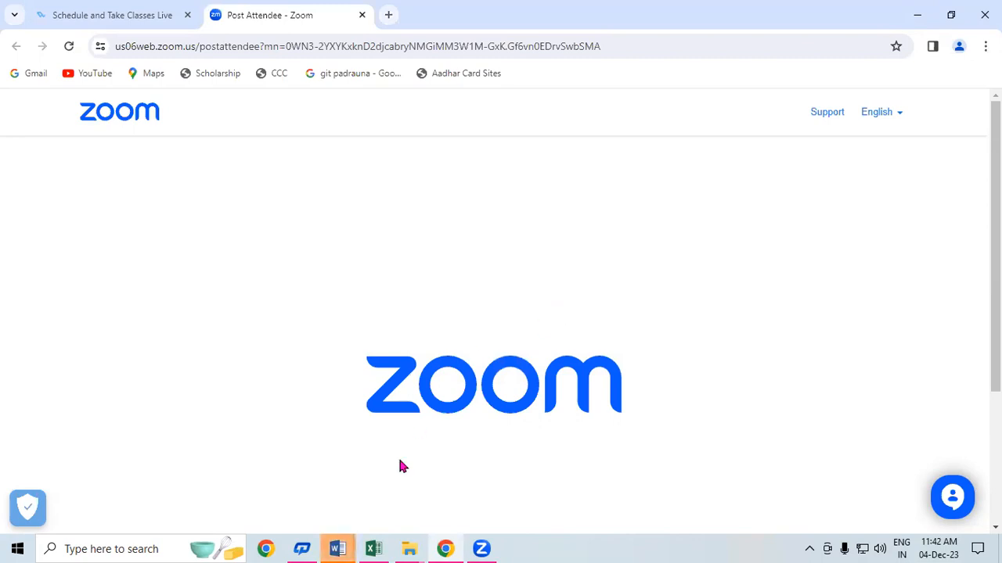
mouse_move(335, 548)
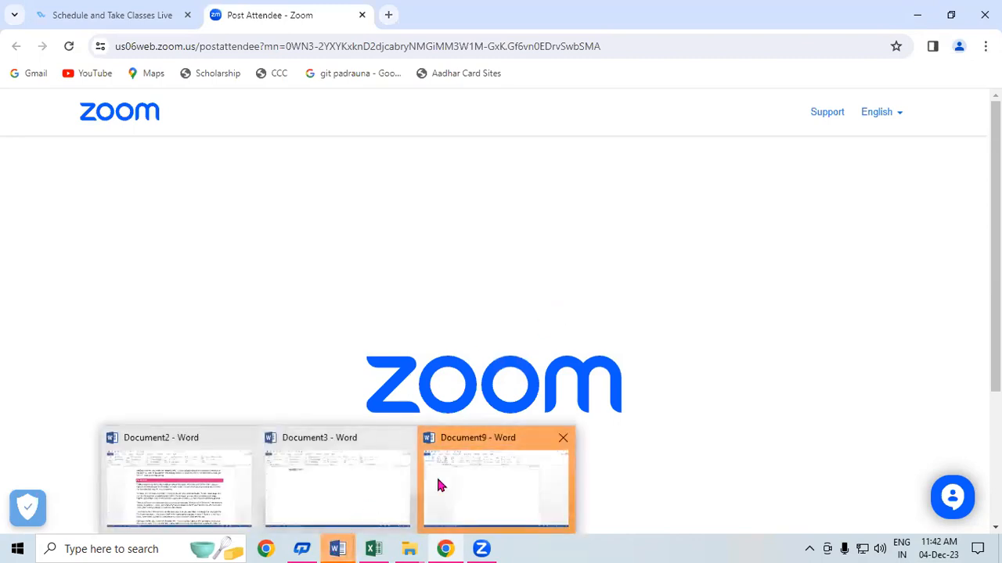
left_click(292, 480)
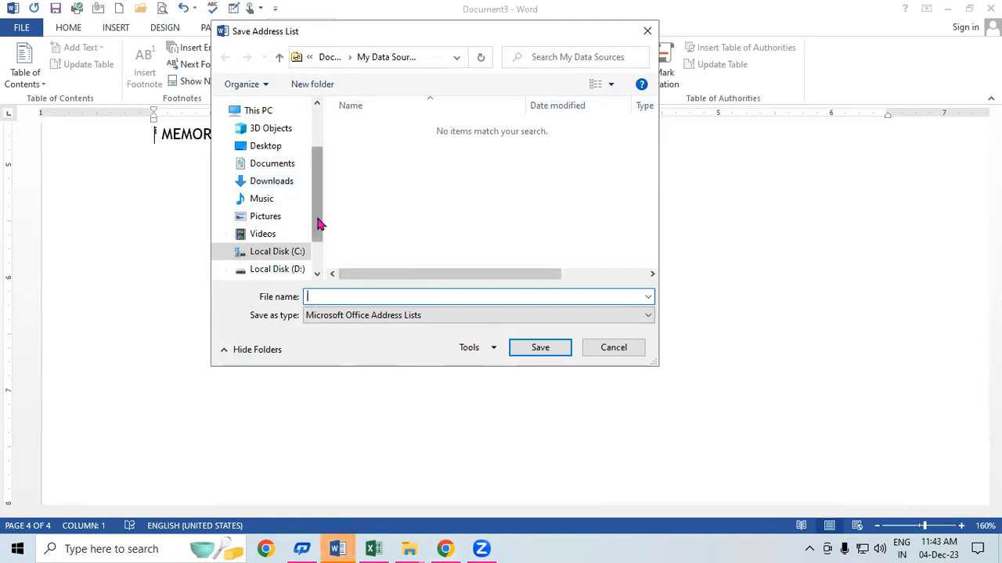
Step: Save the address list to the Documents folder as 'sbi emp data 11.2'
left_click_drag(319, 224, 332, 153)
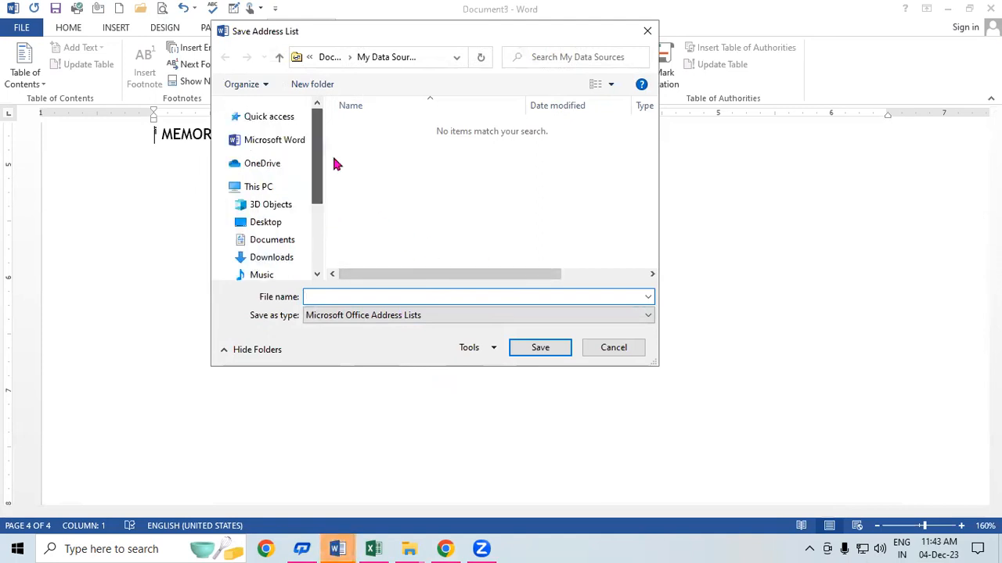
left_click(282, 244)
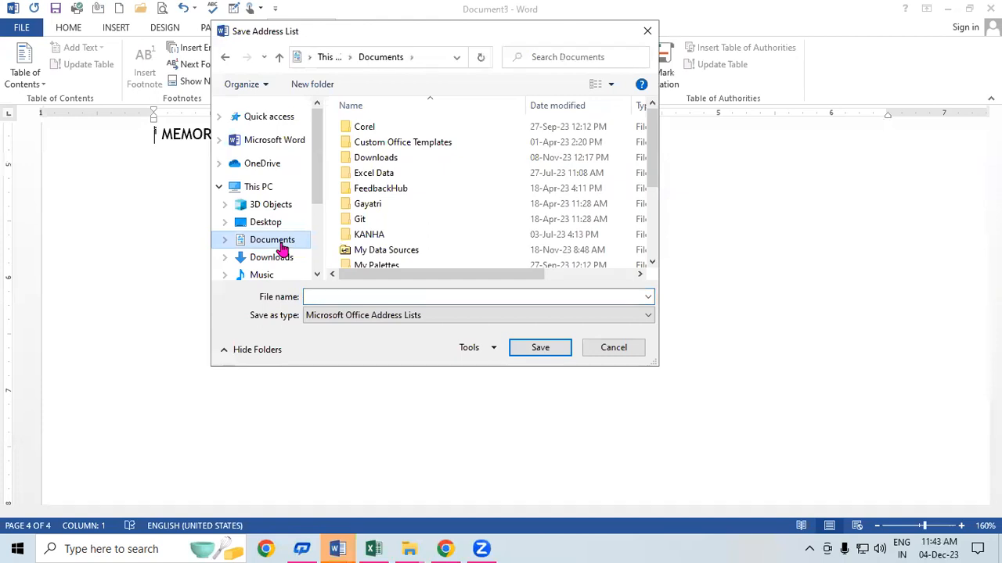
left_click(349, 296)
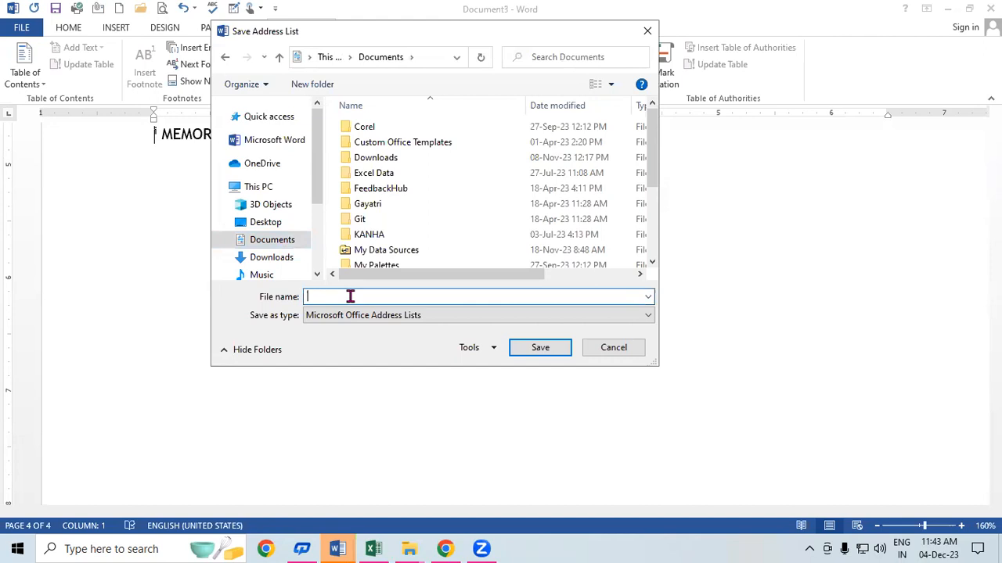
type("sbi emp dat")
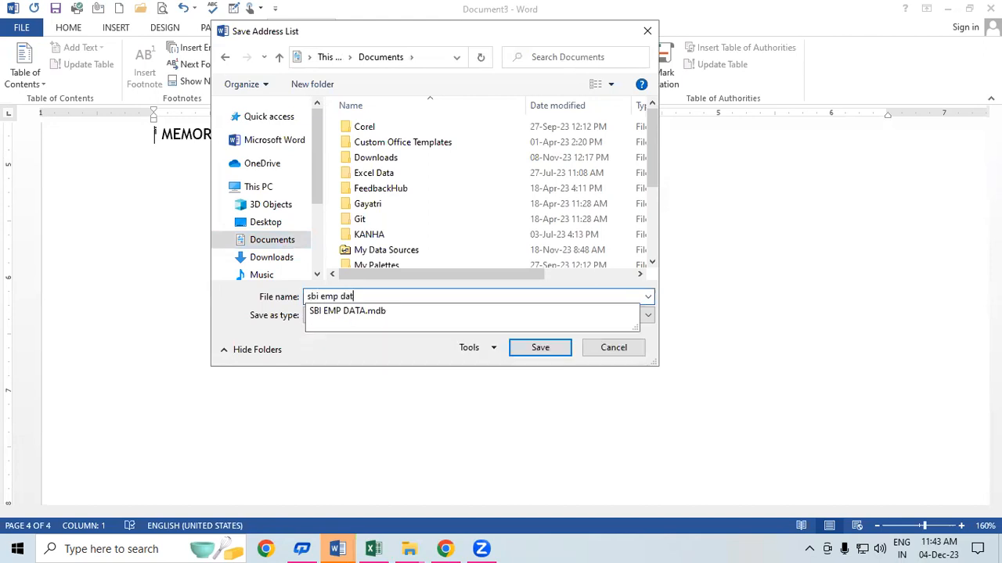
type("a 11.2")
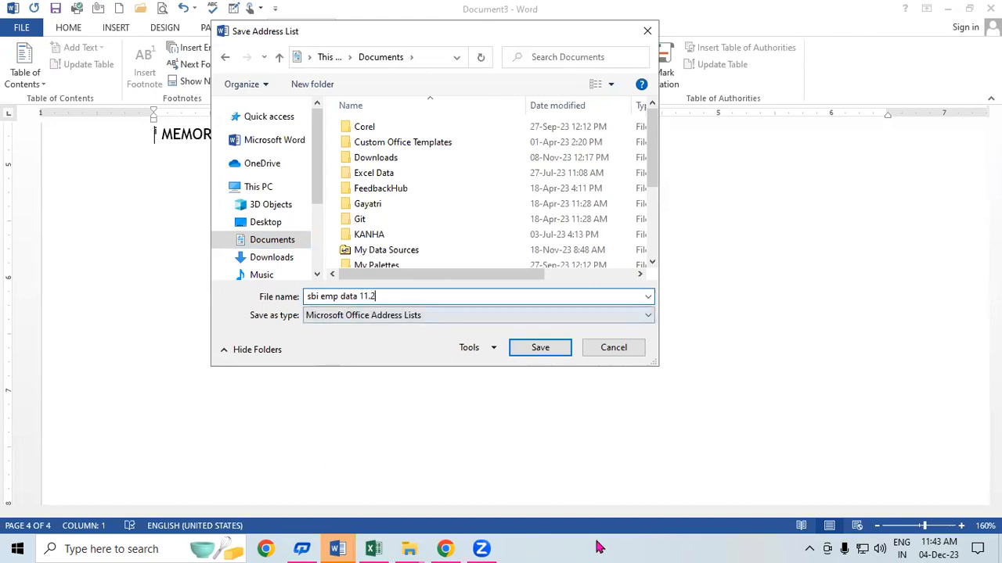
left_click(539, 348)
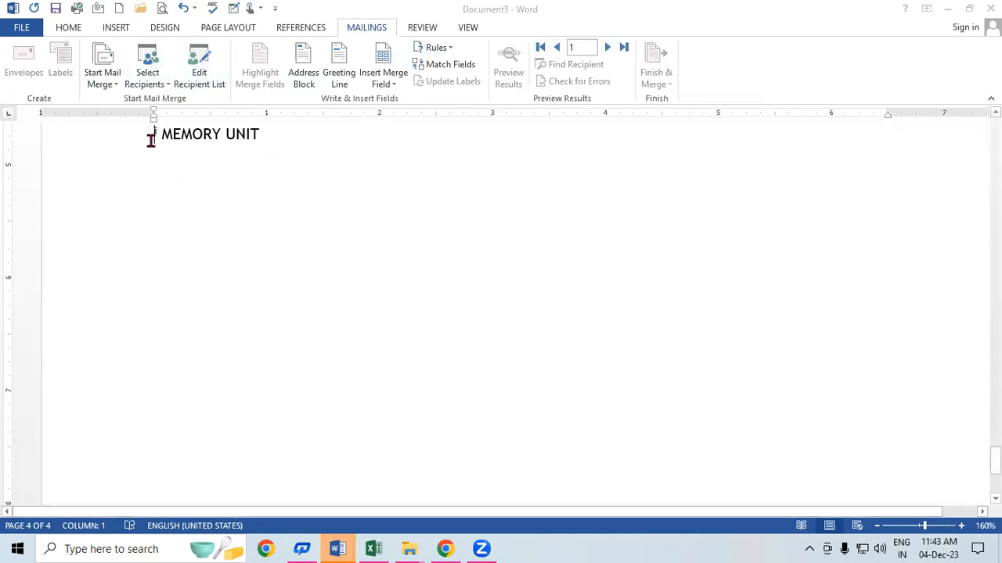
Step: Delete the MEMORY UNIT line from the document
left_click(269, 142)
left_click_drag(235, 135, 136, 138)
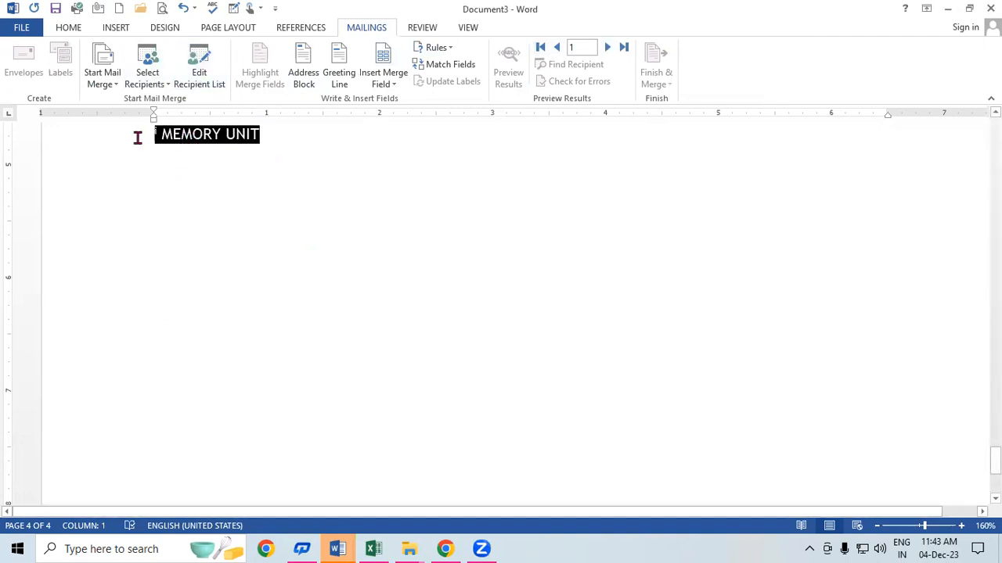
key("Delete")
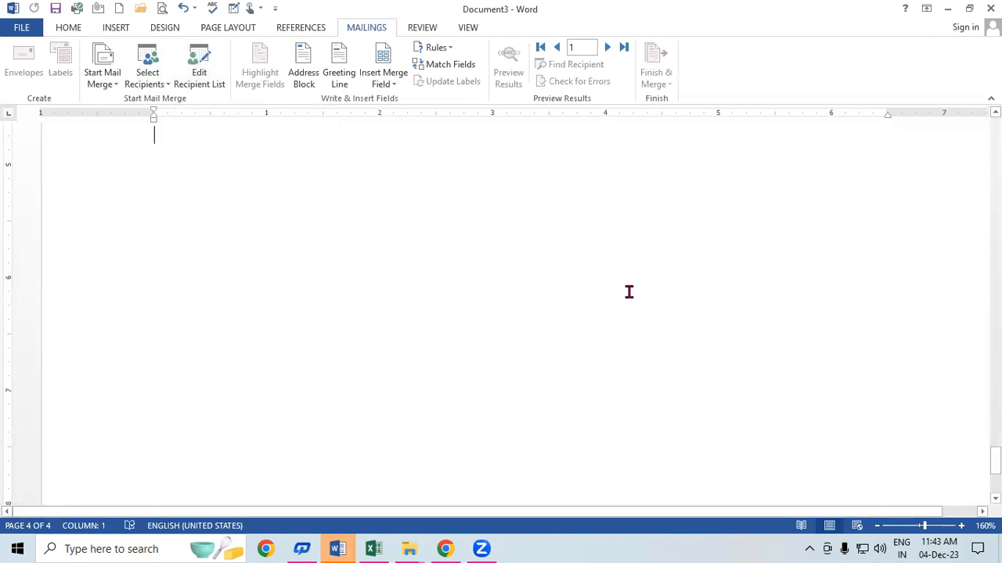
Step: Launch Word via Run, create a blank document, and view the MAILINGS Select Recipients options
key("super+r")
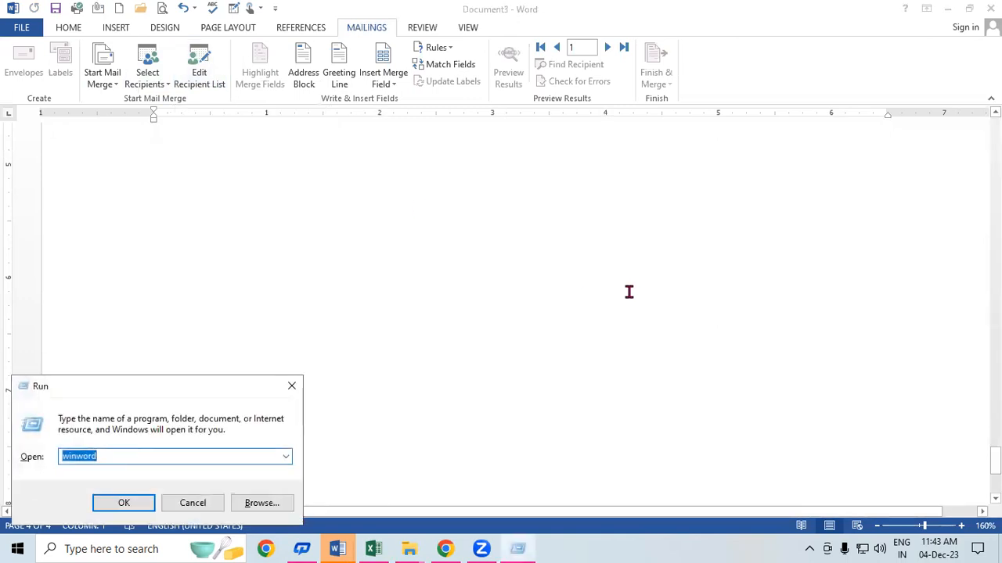
key("Return")
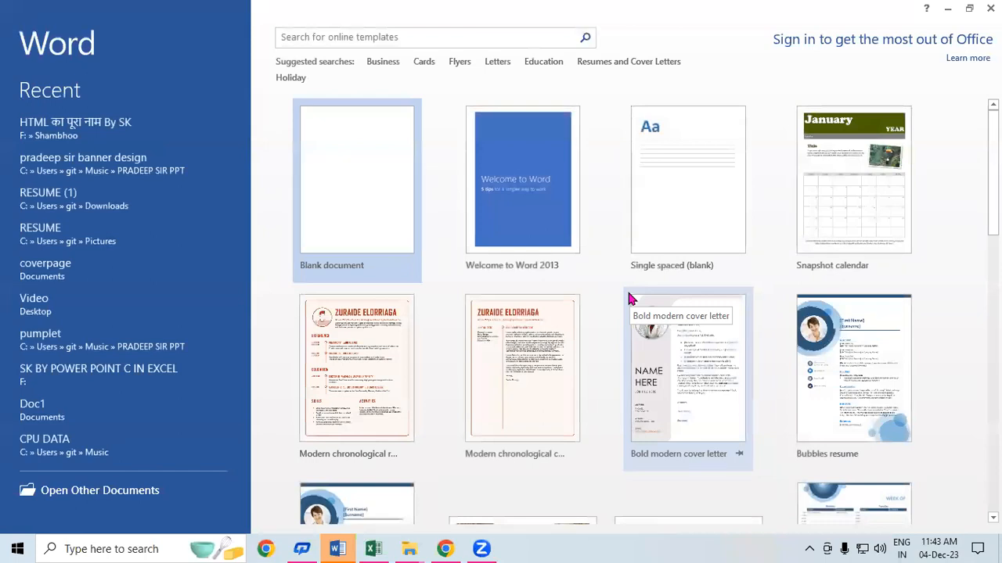
left_click(360, 141)
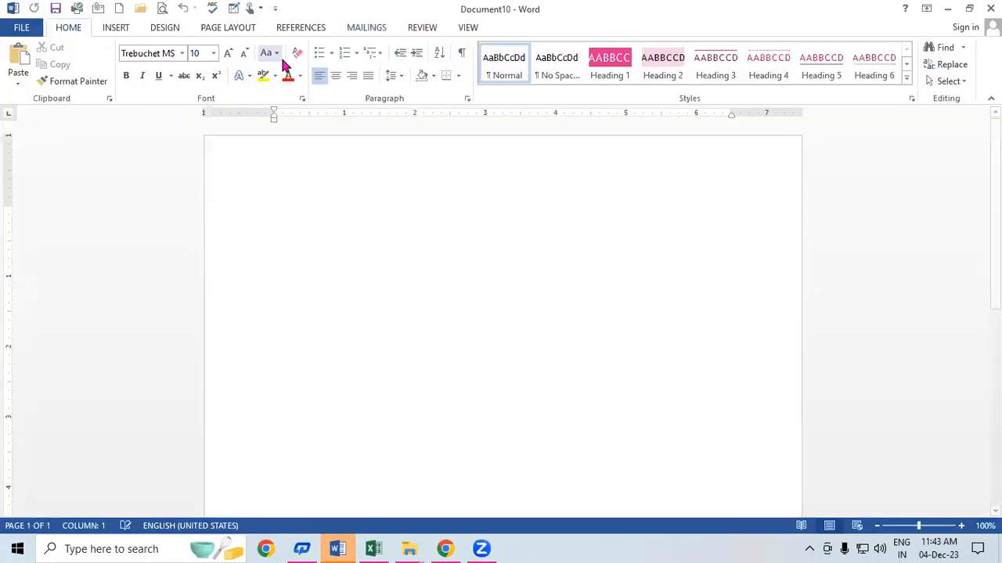
left_click(377, 33)
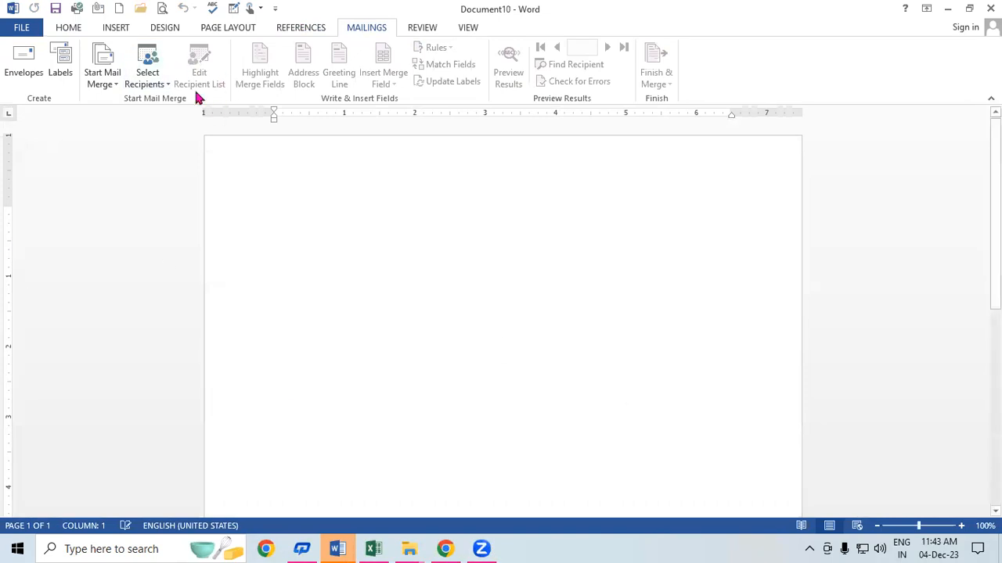
left_click(149, 82)
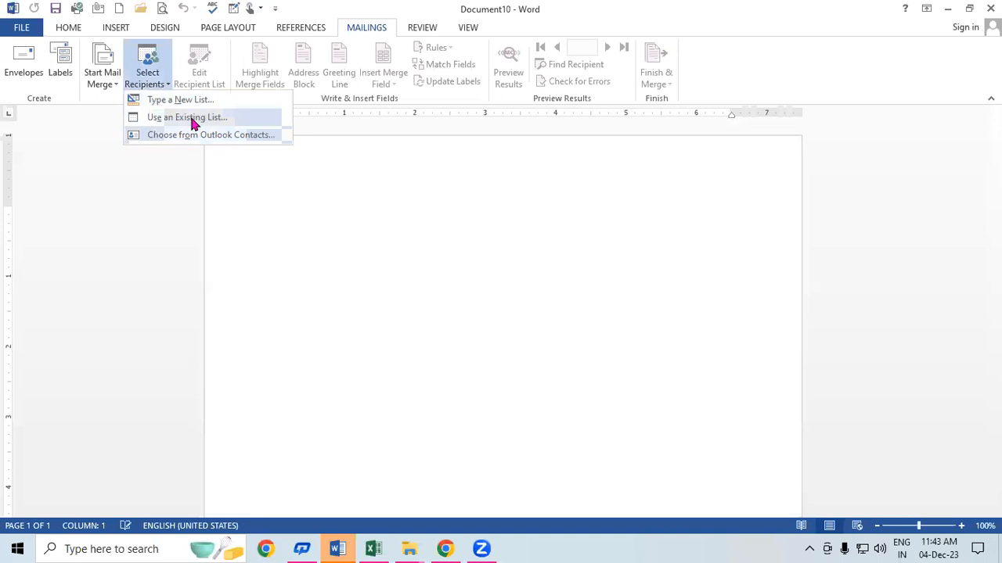
left_click(335, 234)
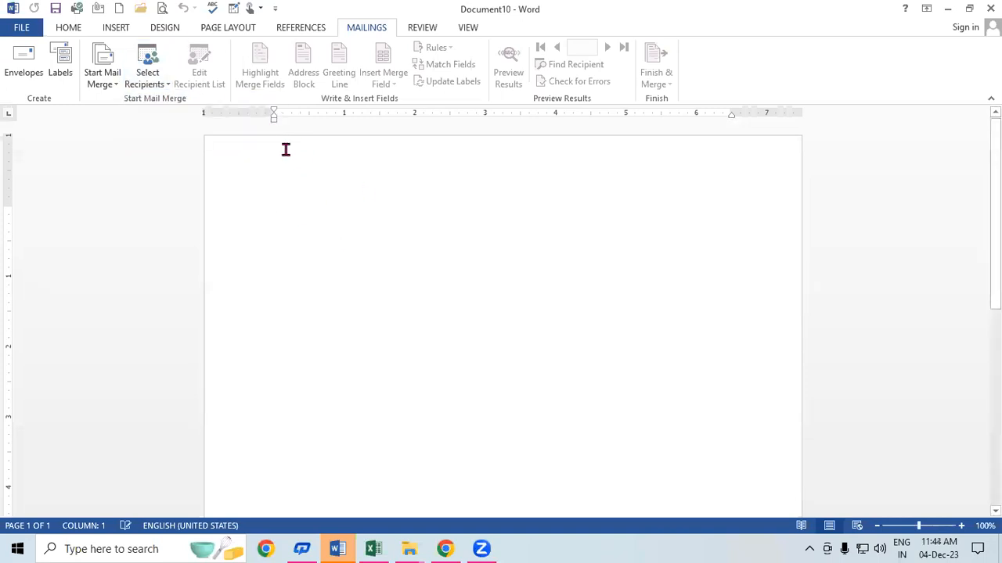